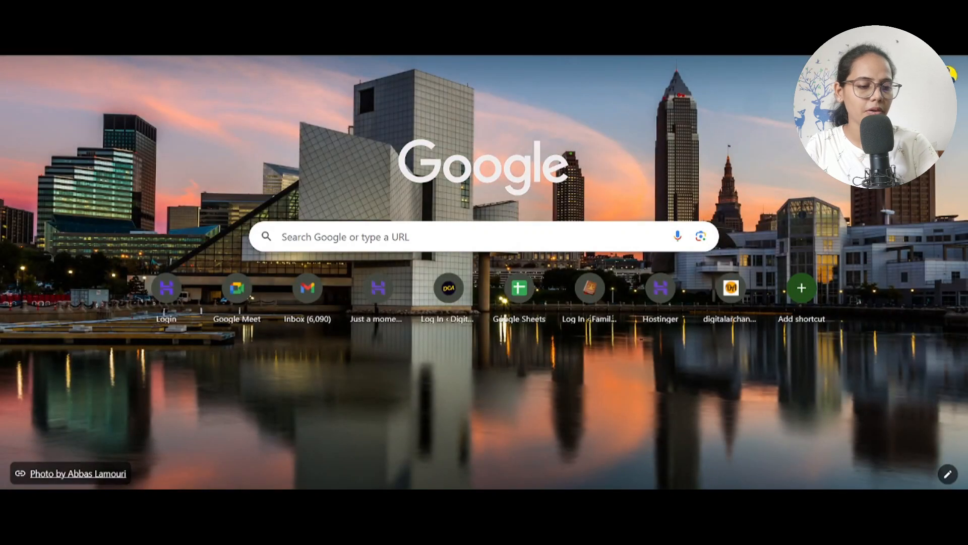
- Search Google for "ultimate member plugin" and look through the results
text(ultimat)
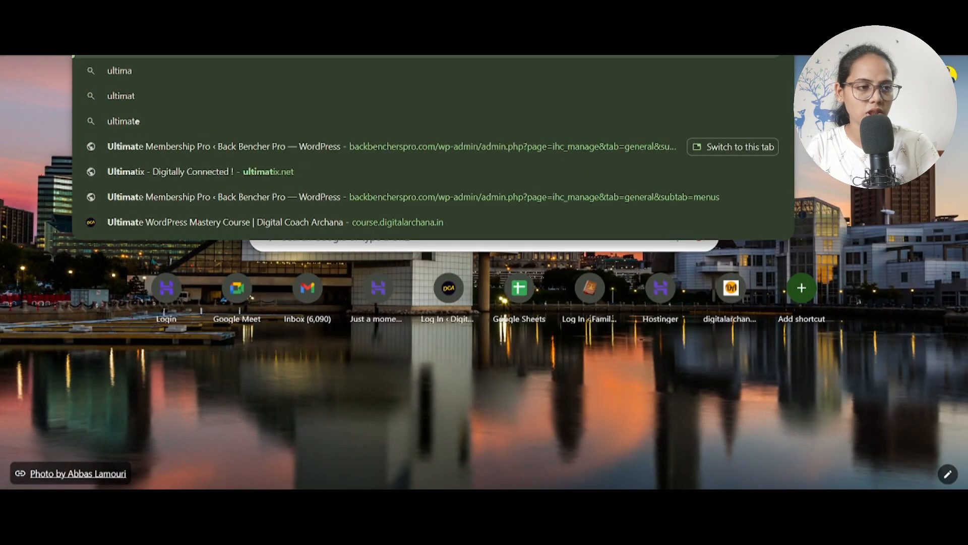
text(e ca)
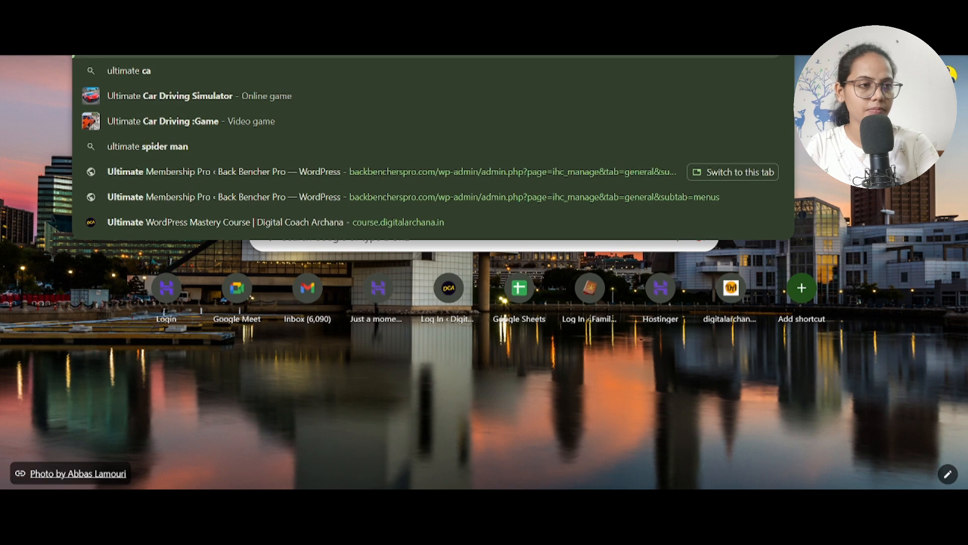
key(BackSpace)
key(BackSpace)
text(mr)
key(BackSpace)
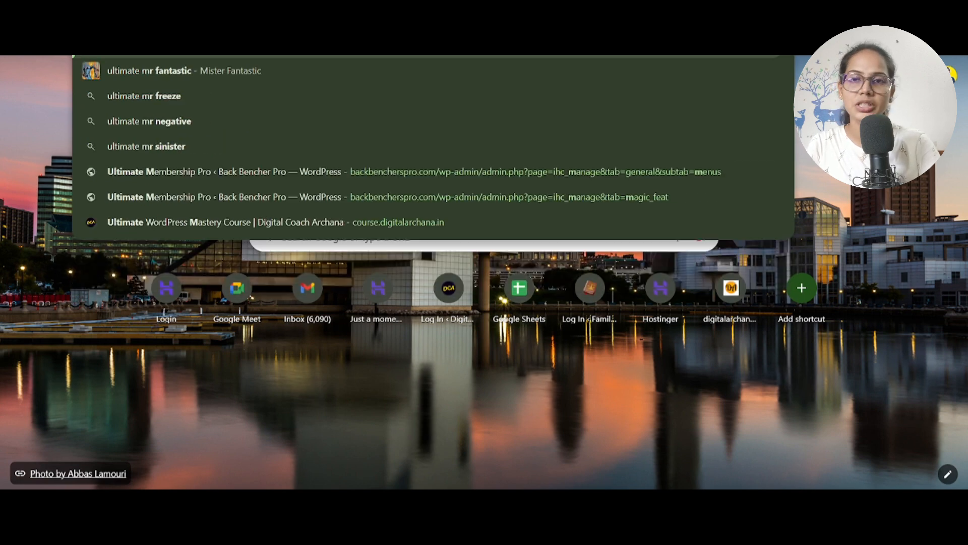
key(BackSpace)
key(BackSpace)
text(em)
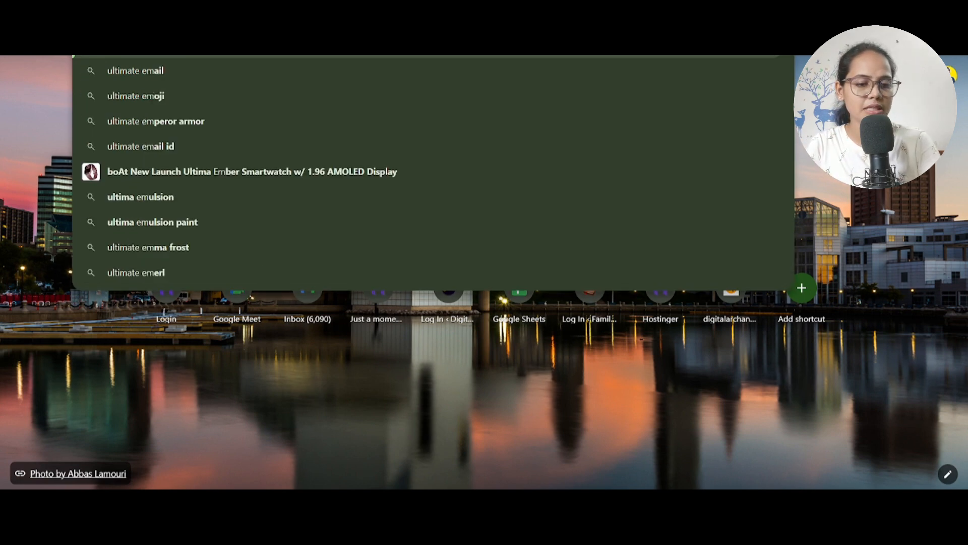
key(BackSpace)
key(BackSpace)
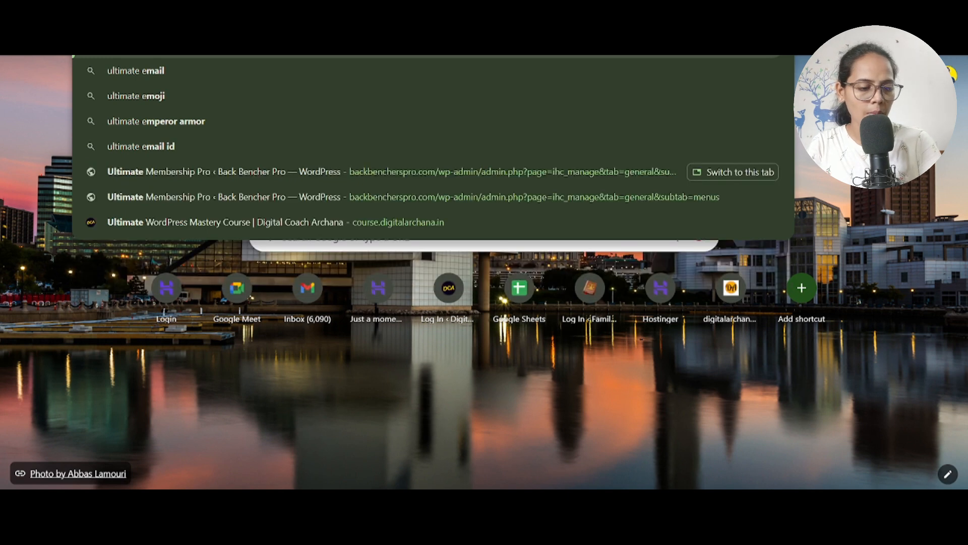
text(member)
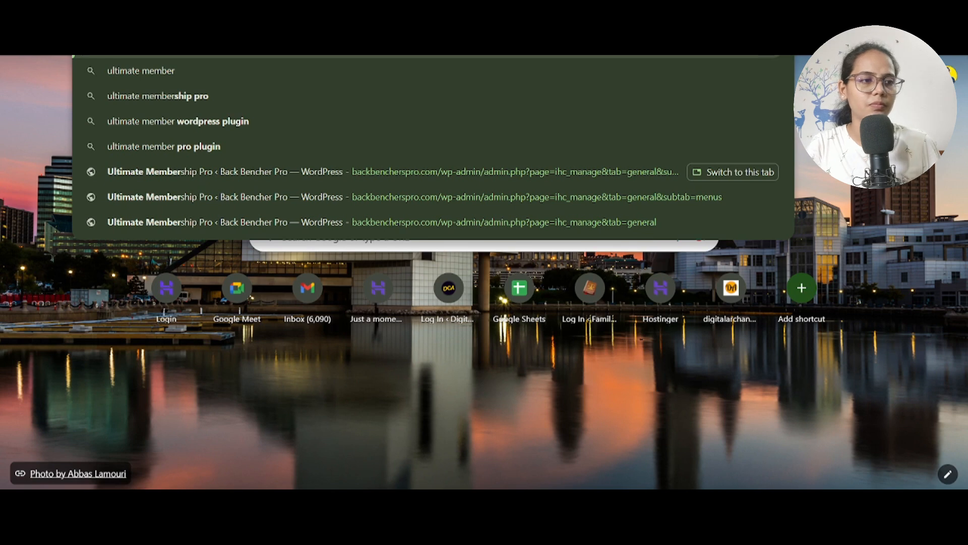
text( plugin)
key(Return)
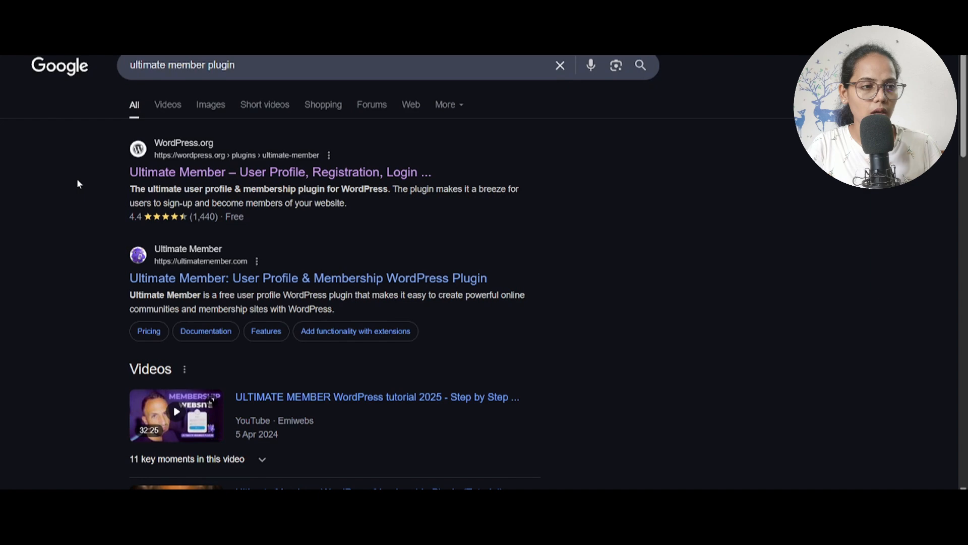
scroll(77, 179, down, 4)
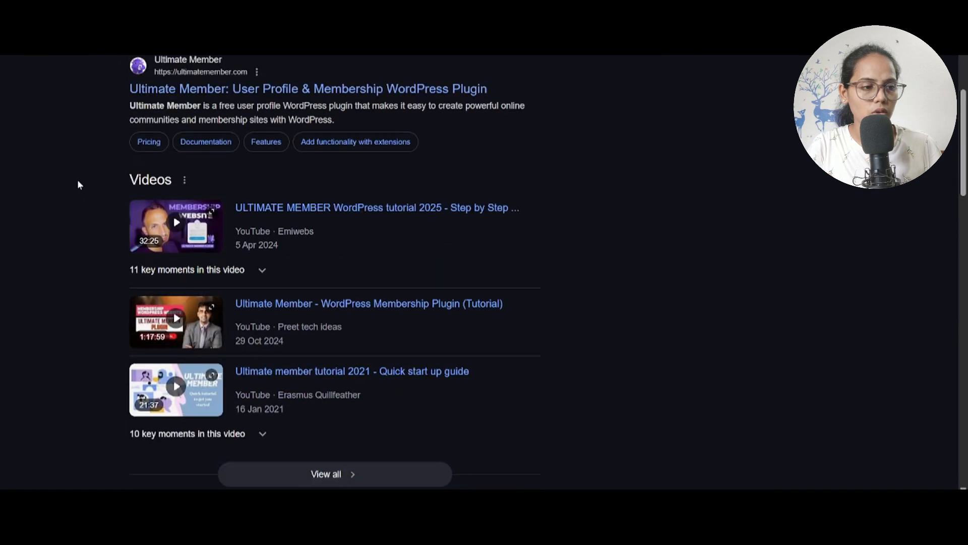
scroll(165, 154, down, 8)
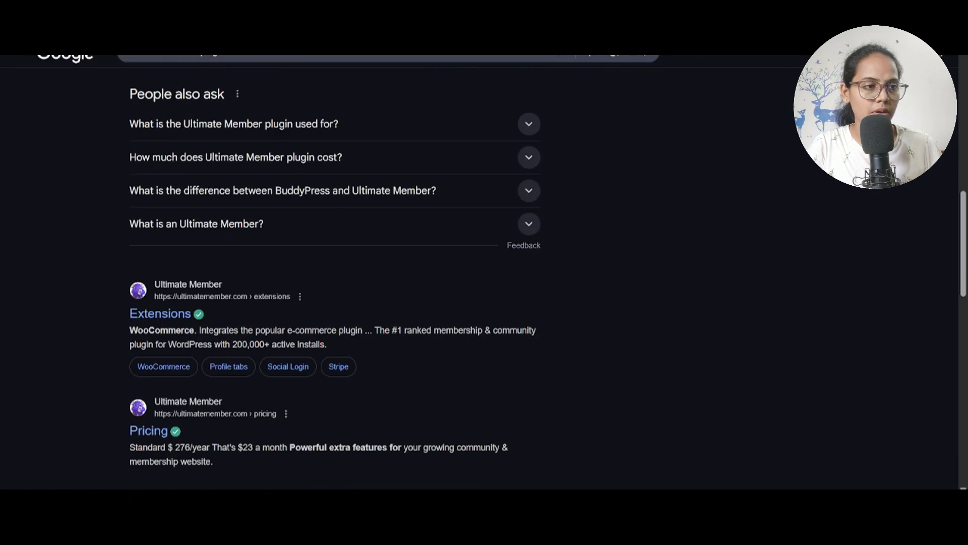
- Change the Google search to "ultimate membership pro plugin"
click(383, 57)
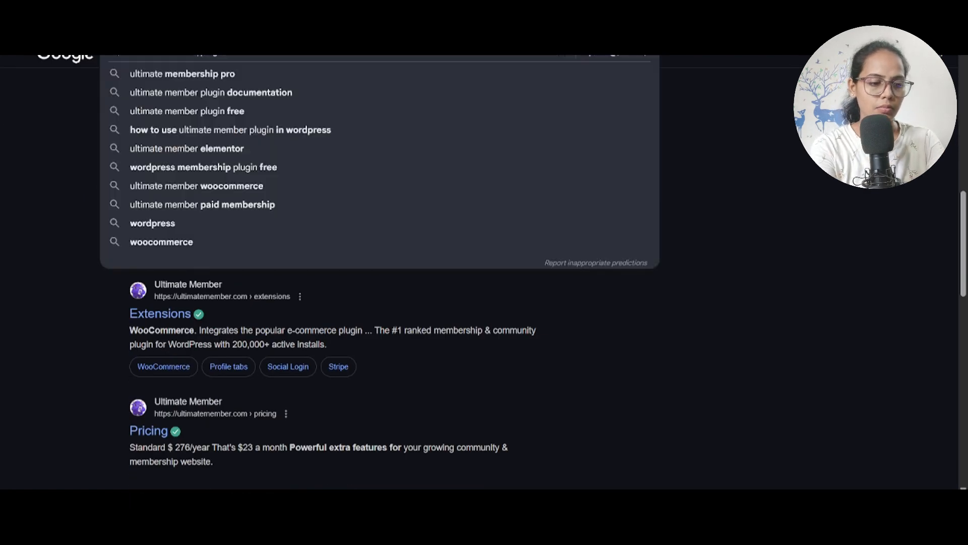
text(rship)
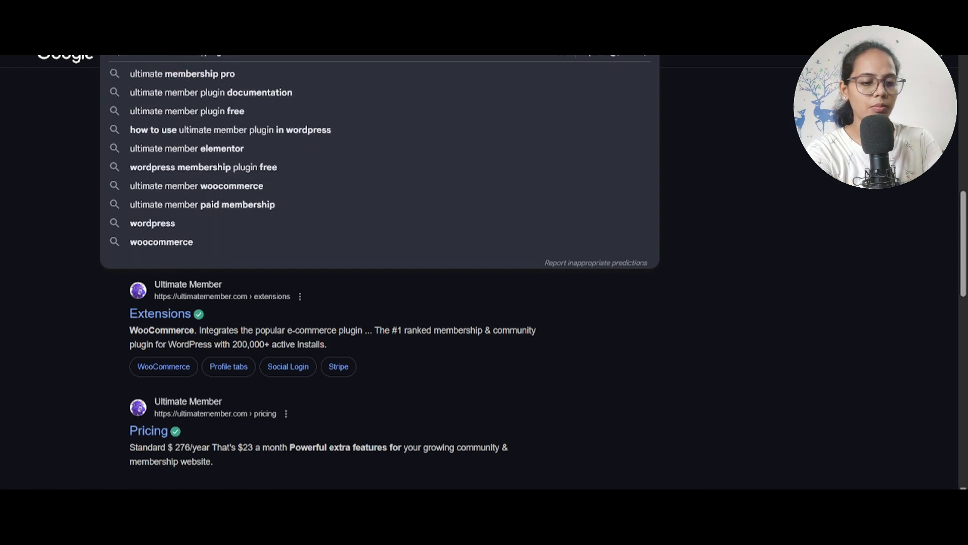
text( pro)
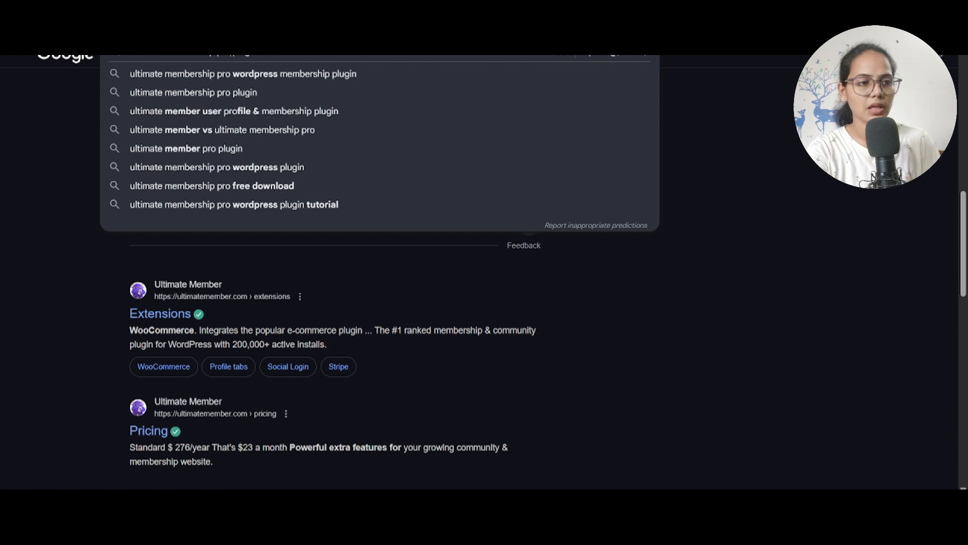
key(Return)
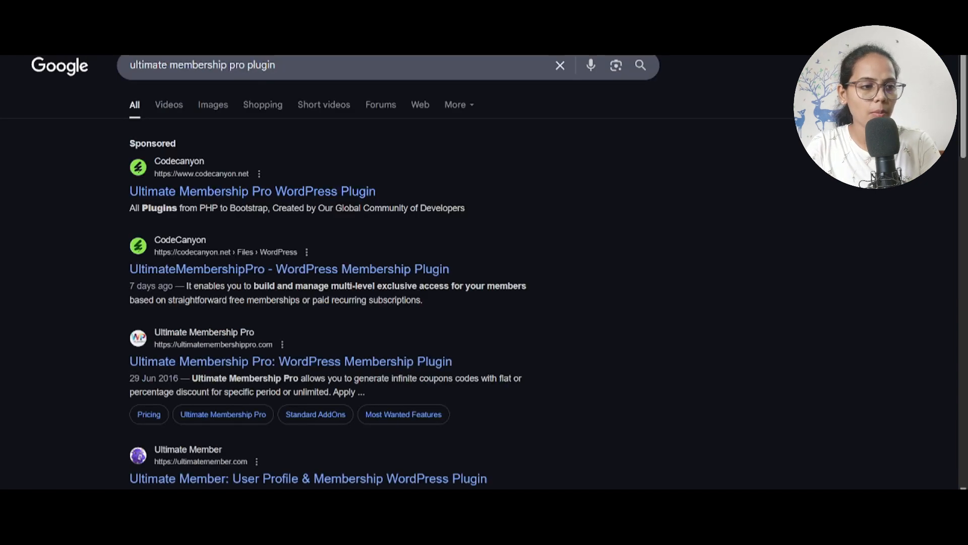
- Open the UltimateMembershipPro WordPress Membership Plugin item from the sponsored CodeCanyon result and examine its title, price and description
click(228, 198)
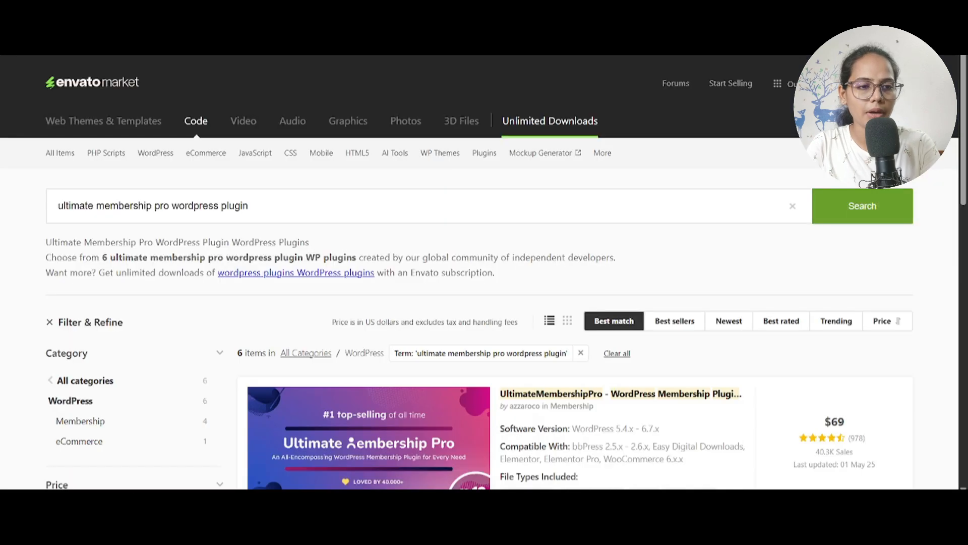
scroll(465, 288, down, 4)
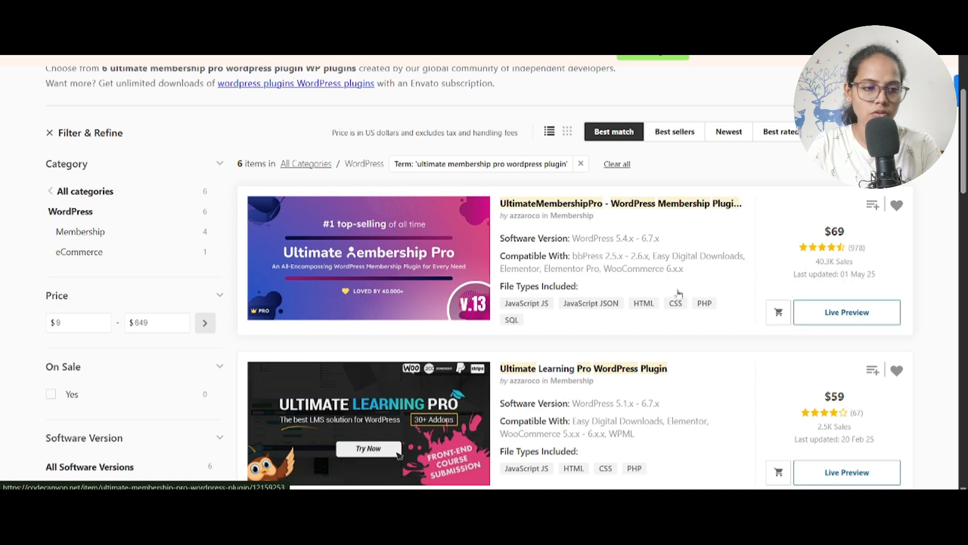
click(347, 279)
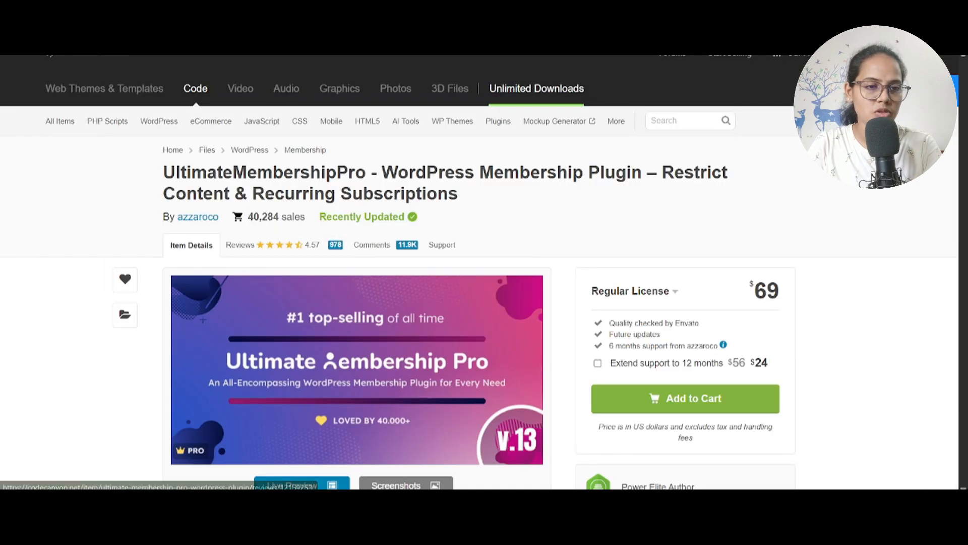
drag(458, 195, 231, 196)
click(140, 211)
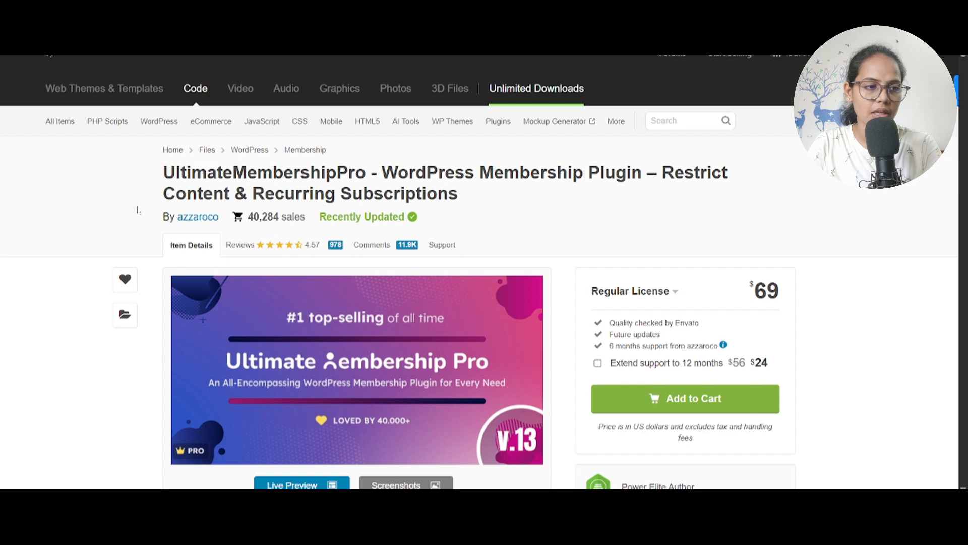
scroll(137, 209, down, 3)
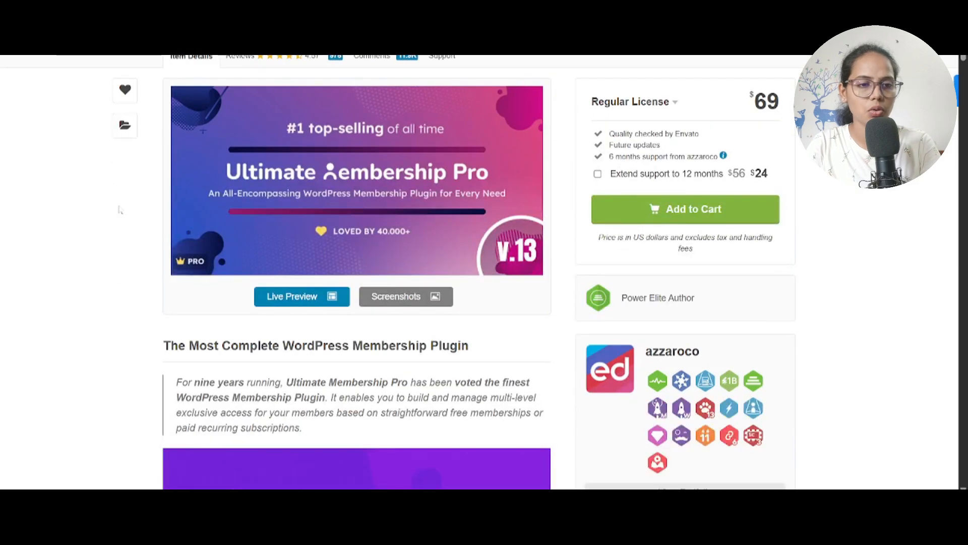
scroll(120, 209, up, 3)
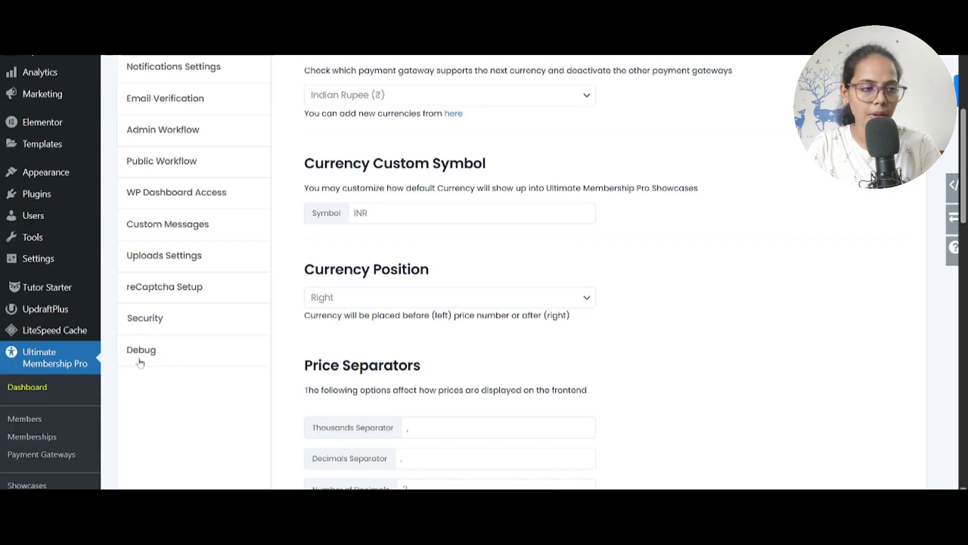
- Open the list of installed plugins in the WordPress admin and look through it for the membership plugin
scroll(51, 393, down, 9)
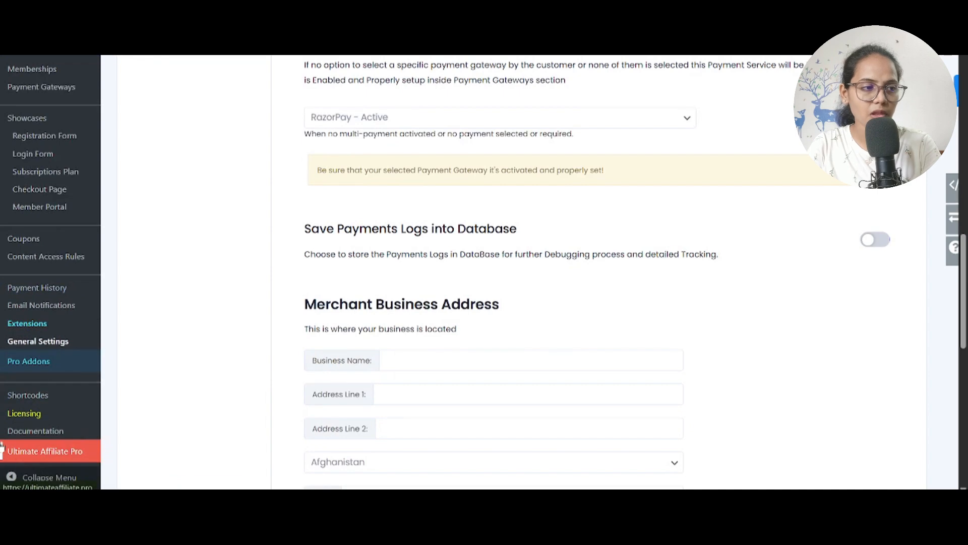
scroll(23, 353, up, 5)
scroll(29, 168, up, 1)
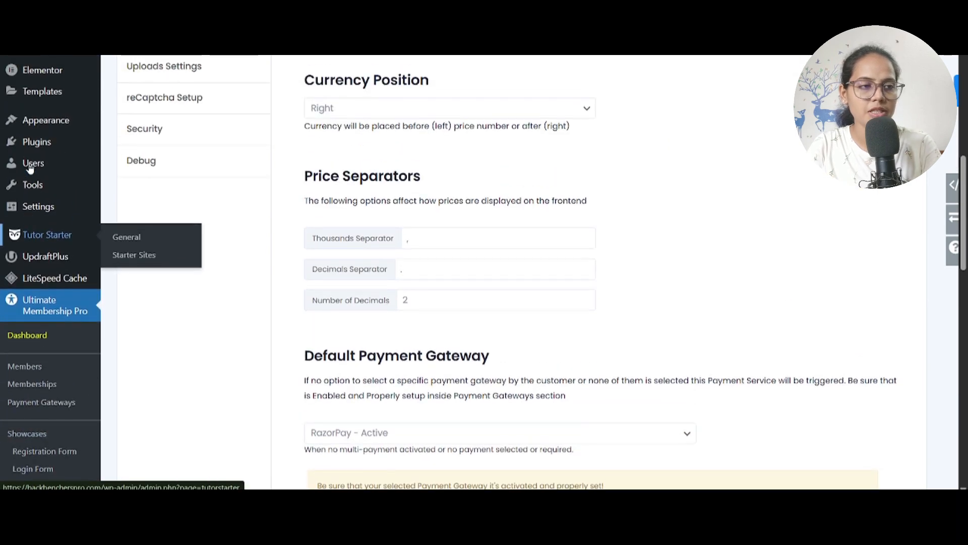
mouse_move(31, 147)
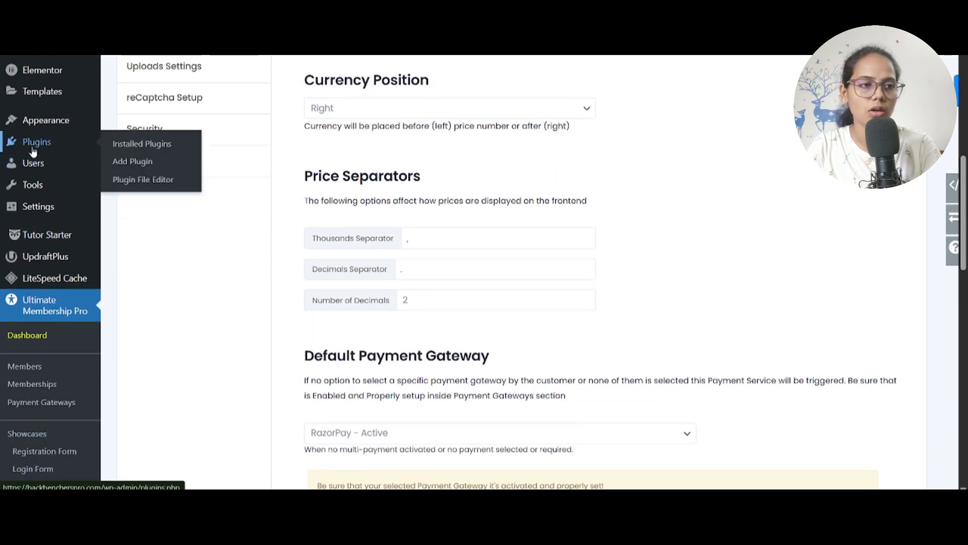
click(33, 150)
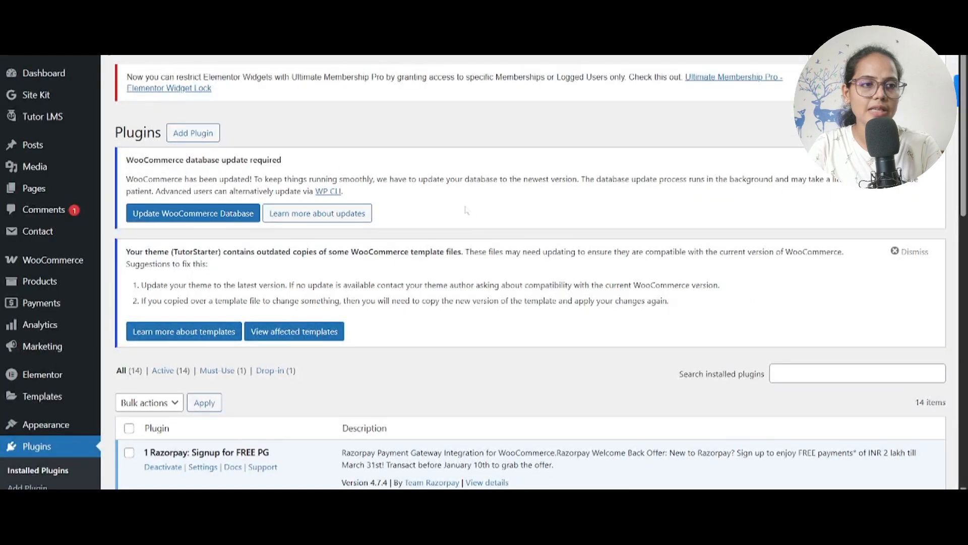
scroll(465, 210, down, 4)
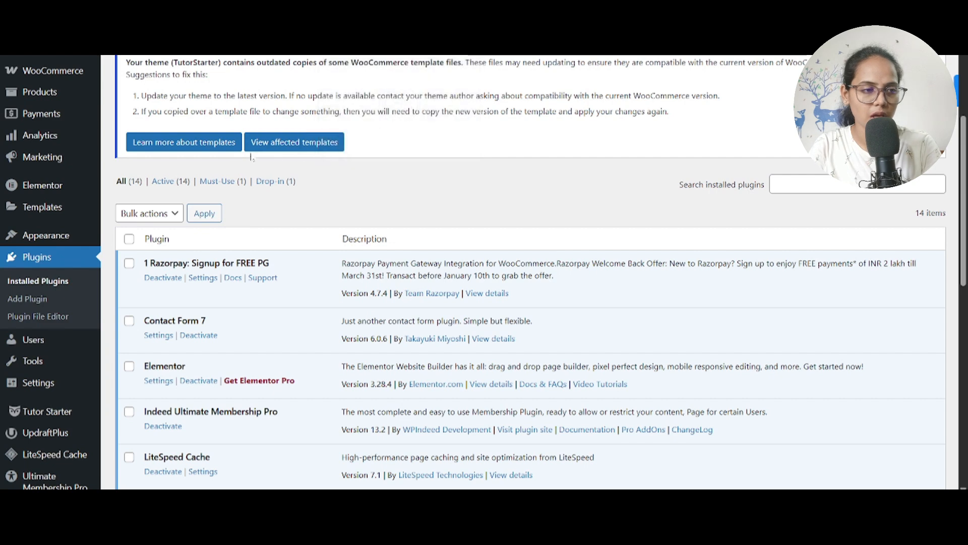
scroll(266, 139, up, 4)
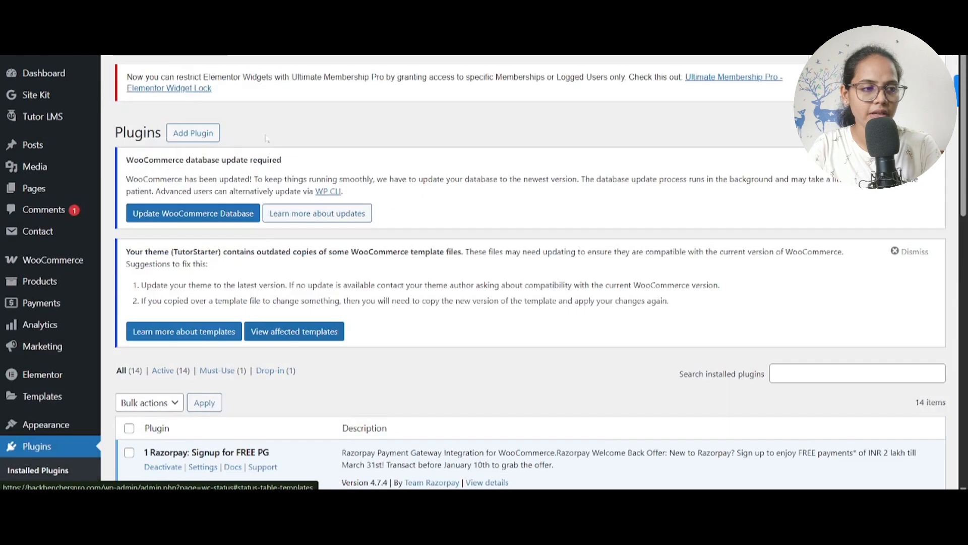
- Open the form for uploading a new plugin as a .zip file and highlight its instruction text
click(191, 135)
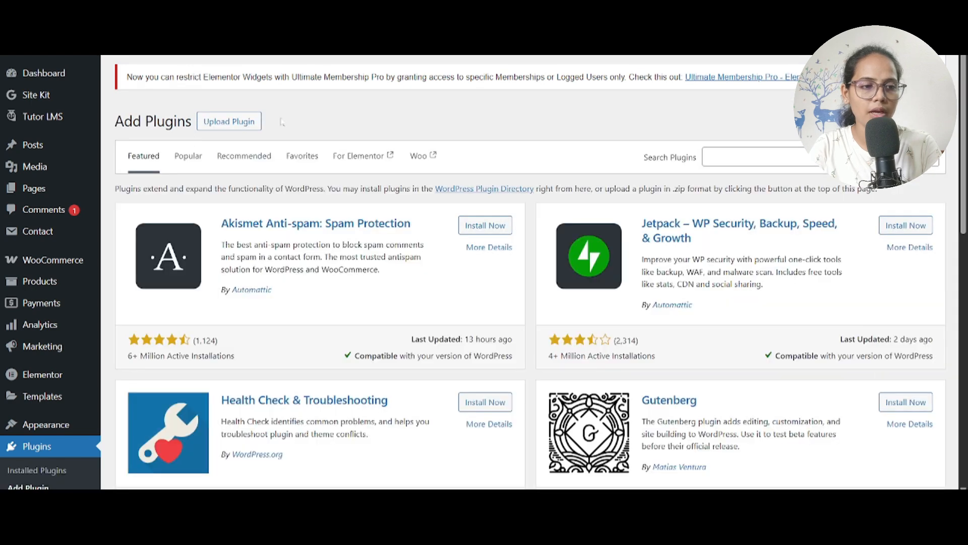
click(232, 121)
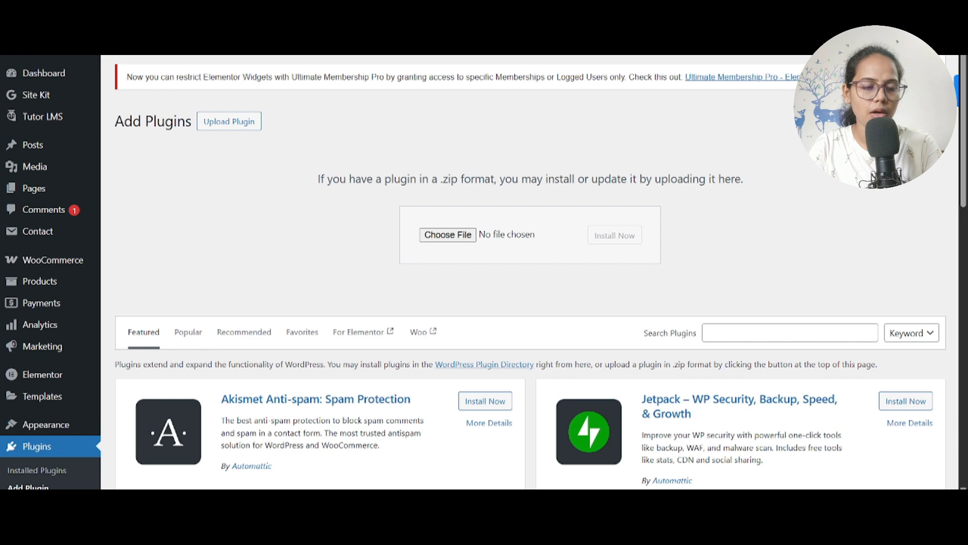
drag(319, 179, 780, 169)
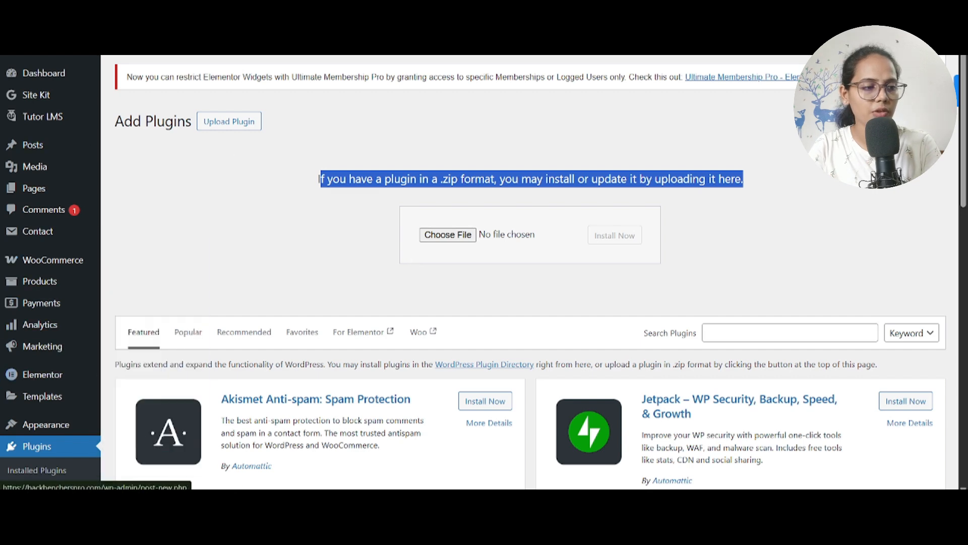
- Go to the Ultimate Membership Pro dashboard, open its member management, and start a new member entry
scroll(43, 343, down, 5)
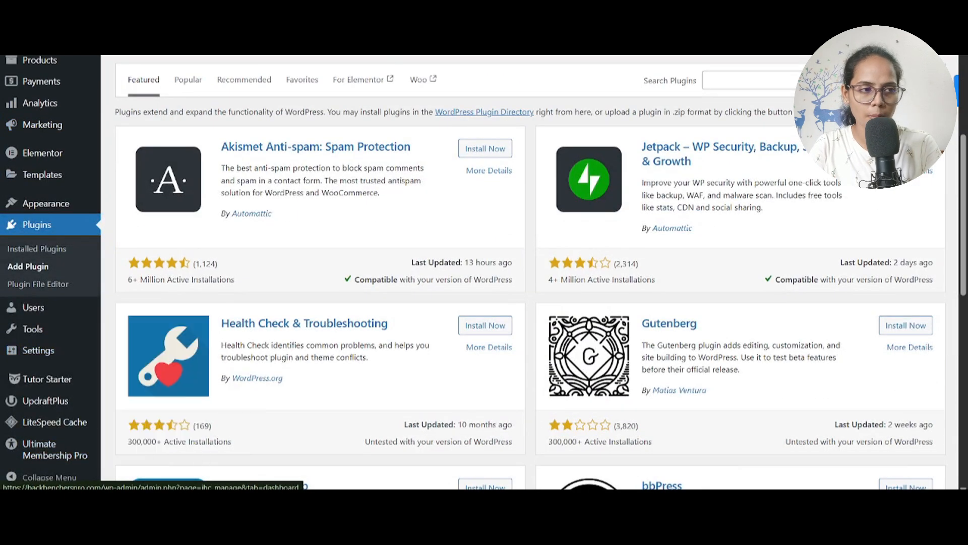
mouse_move(51, 449)
click(109, 244)
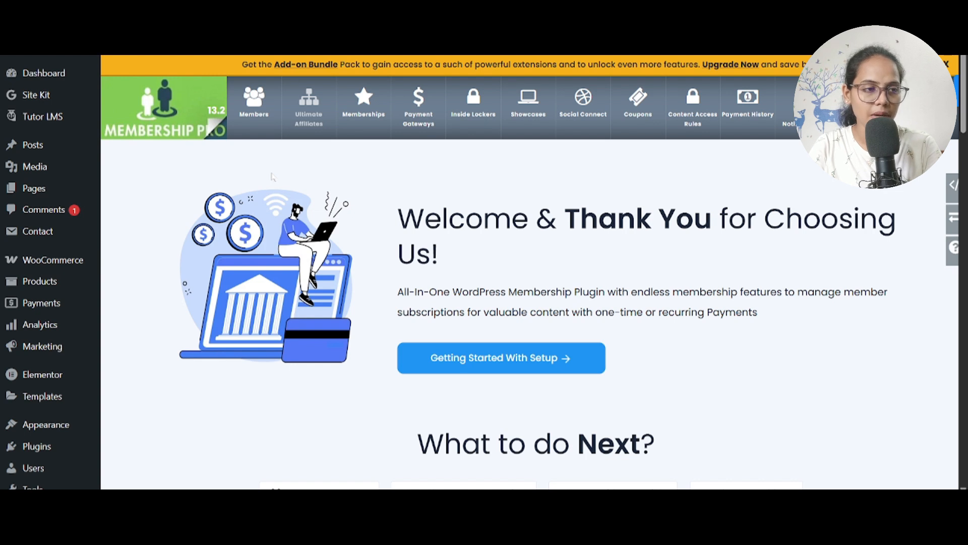
click(258, 117)
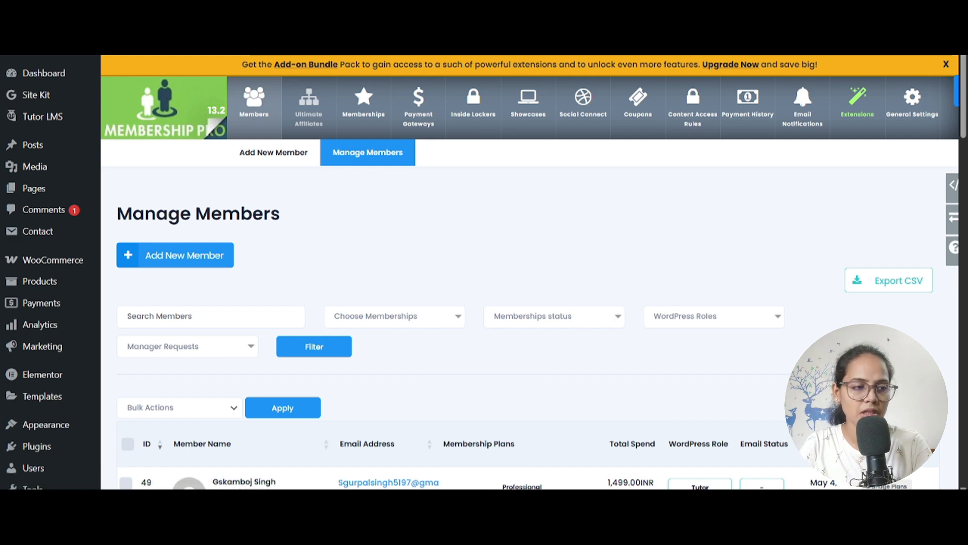
click(164, 259)
- Examine the new member form's profile details, membership plans management and additional settings sections
scroll(255, 177, down, 4)
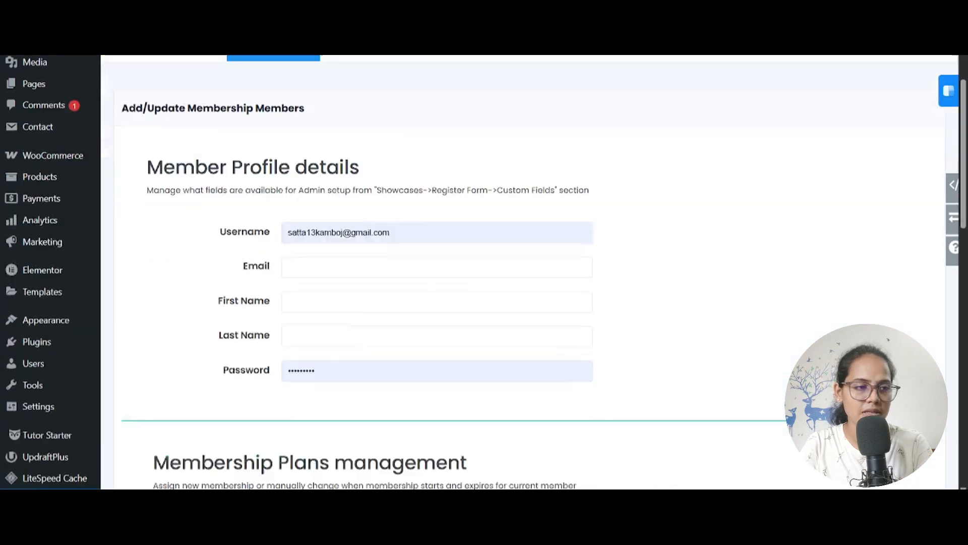
scroll(363, 178, down, 3)
scroll(363, 178, up, 2)
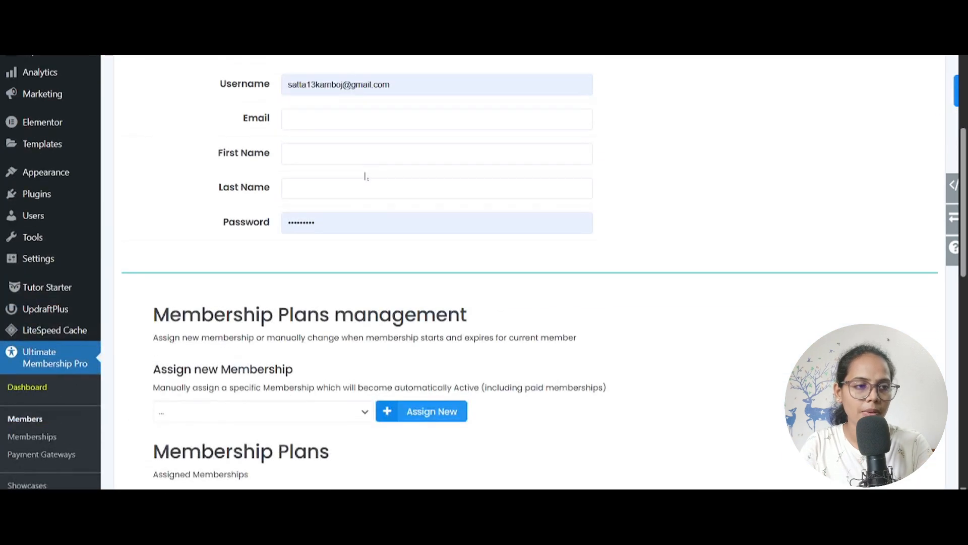
scroll(363, 177, down, 1)
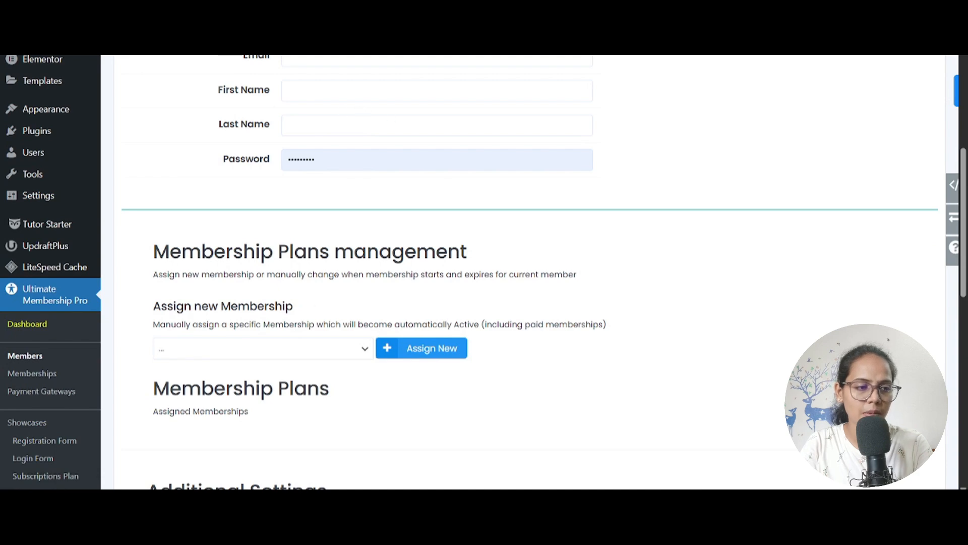
scroll(323, 252, down, 5)
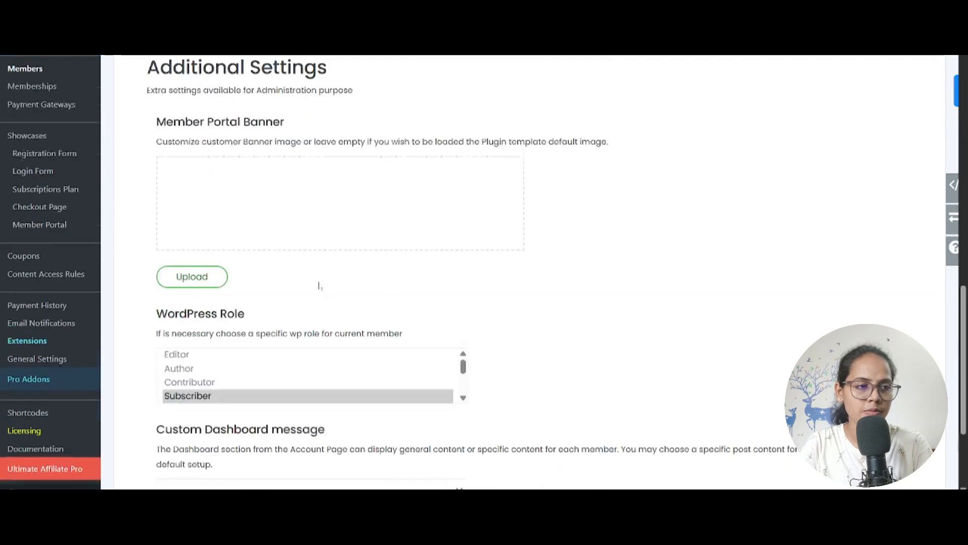
- Finish viewing the new member form's additional settings and go to the Manage Members list
scroll(319, 285, down, 3)
scroll(283, 202, up, 15)
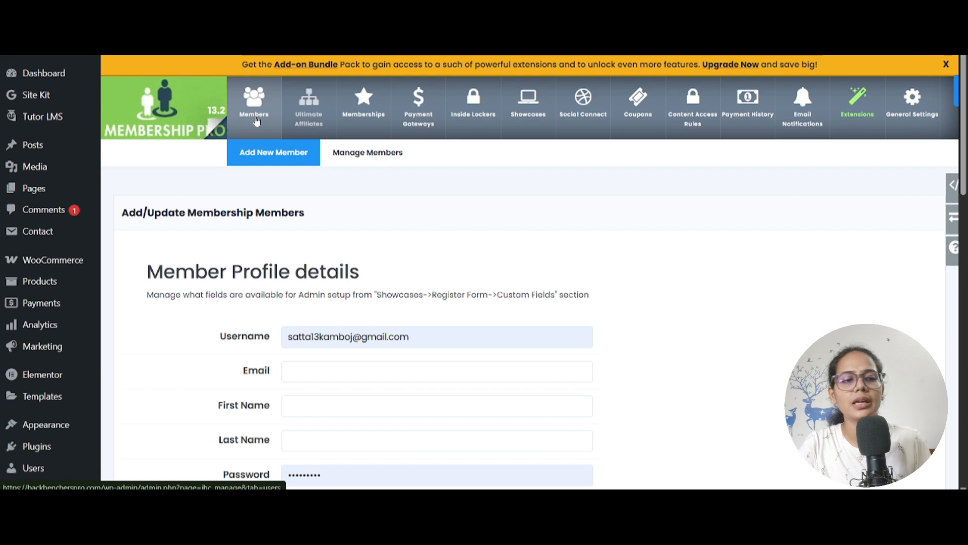
click(256, 119)
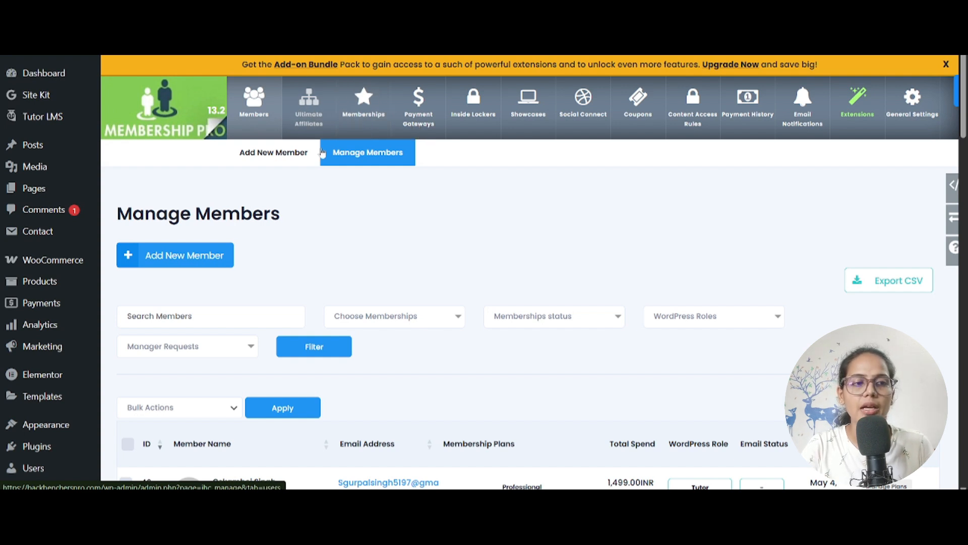
- Open the Ultimate Affiliates section and look through its description of the Ultimate Affiliate Pro plugin
click(311, 124)
scroll(444, 302, down, 3)
scroll(443, 359, down, 5)
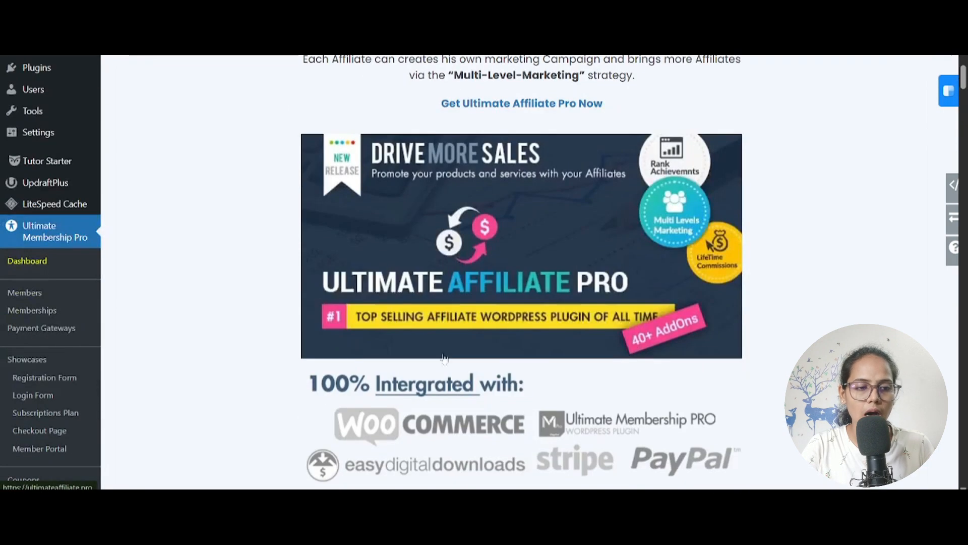
scroll(443, 359, up, 3)
scroll(376, 276, down, 10)
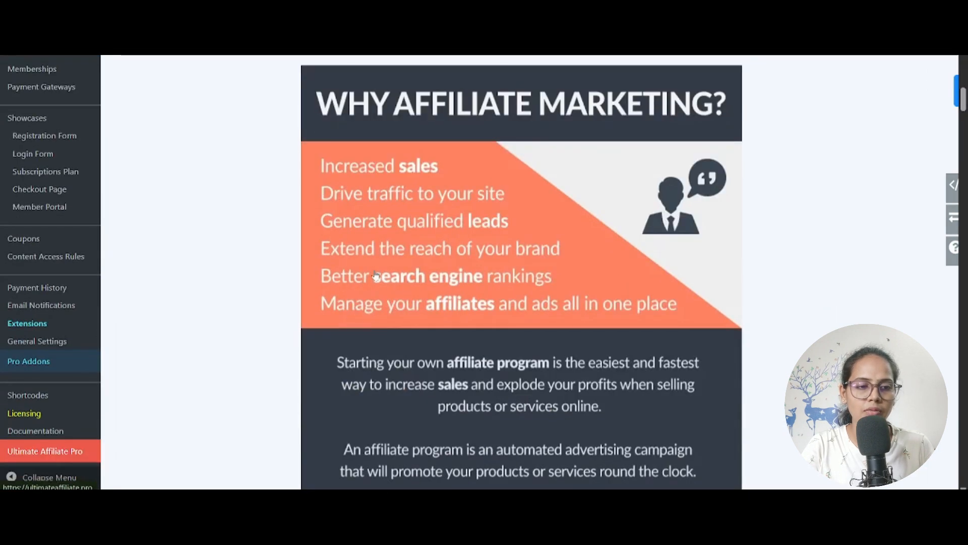
scroll(376, 275, up, 15)
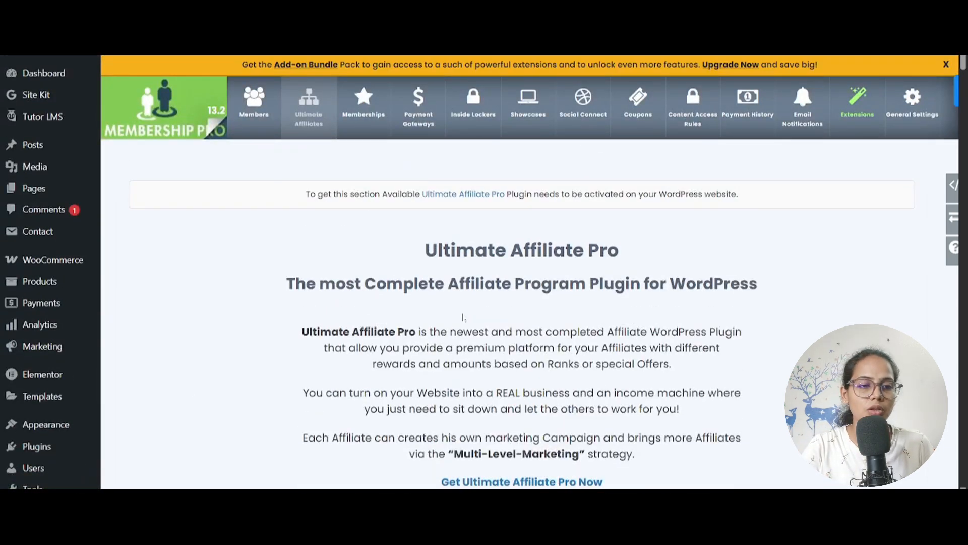
- Look at the Ultimate Affiliate Pro website's introduction, and return to the Ultimate Affiliates section of the membership plugin
click(448, 196)
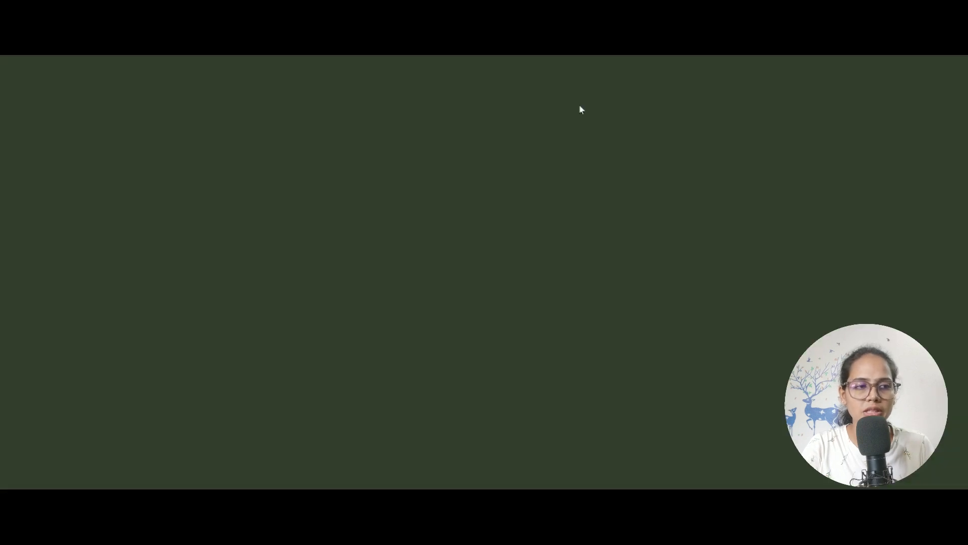
scroll(263, 208, down, 3)
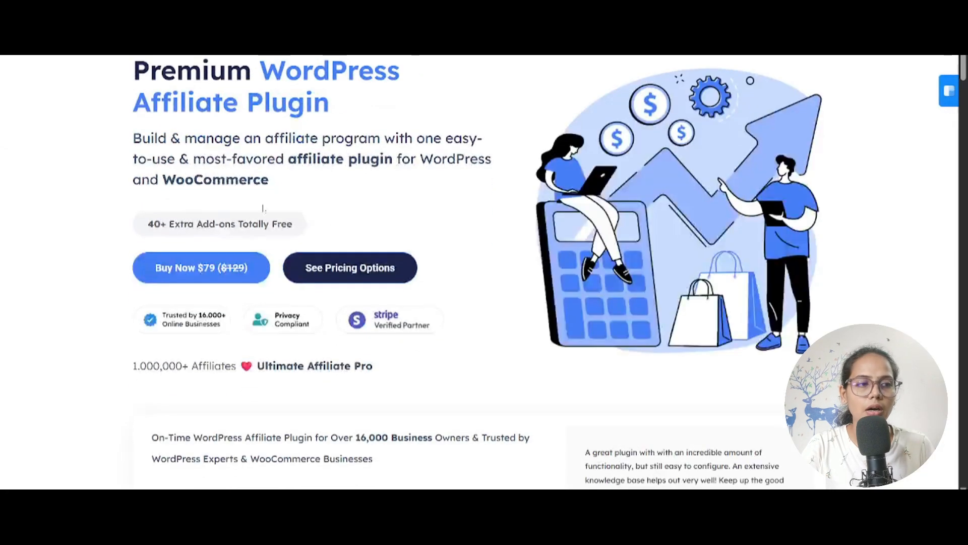
scroll(263, 208, up, 3)
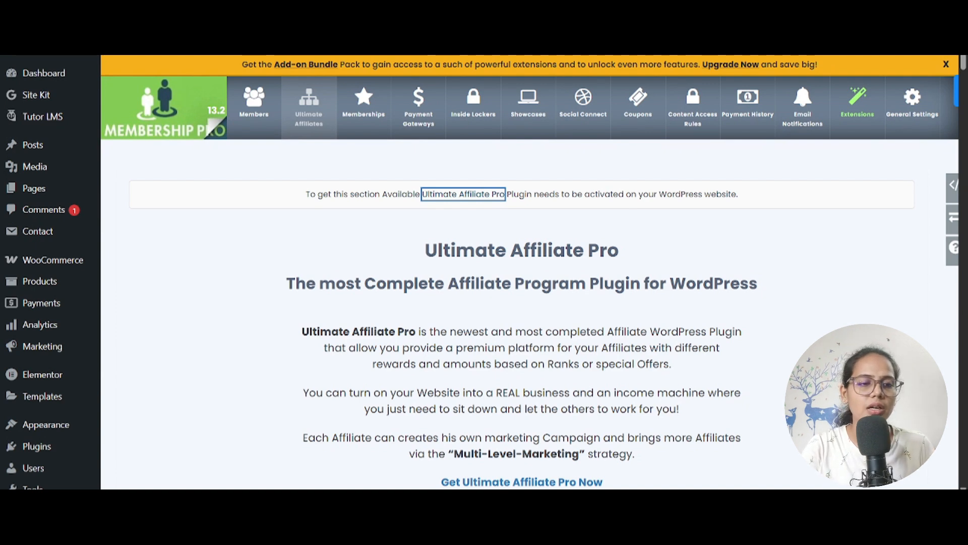
scroll(525, 363, down, 3)
scroll(524, 363, up, 3)
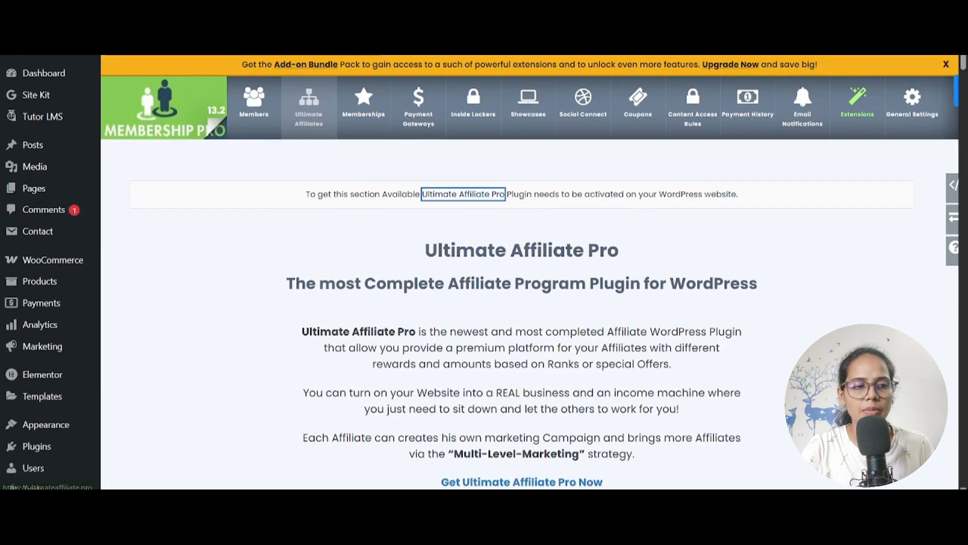
- Open the management of membership plans and start adding a new membership
click(375, 120)
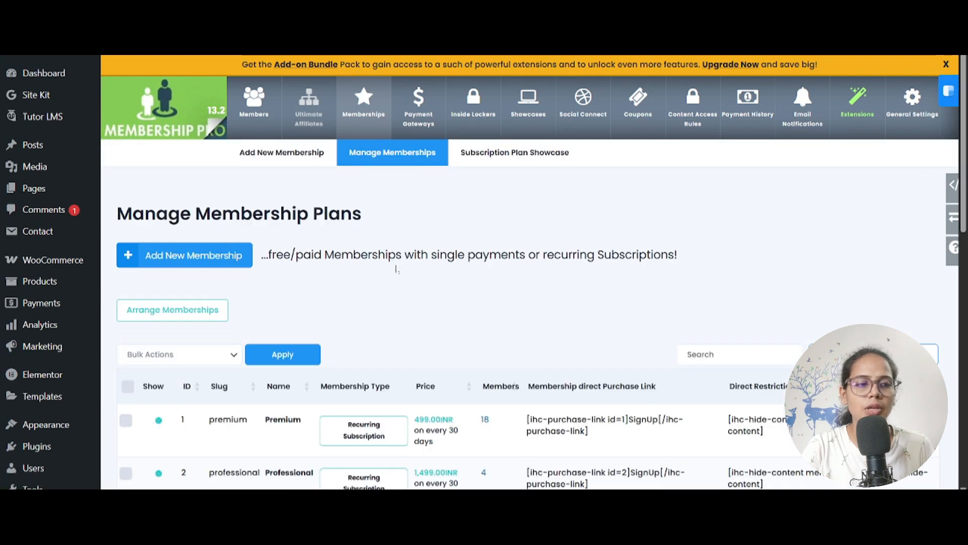
click(220, 264)
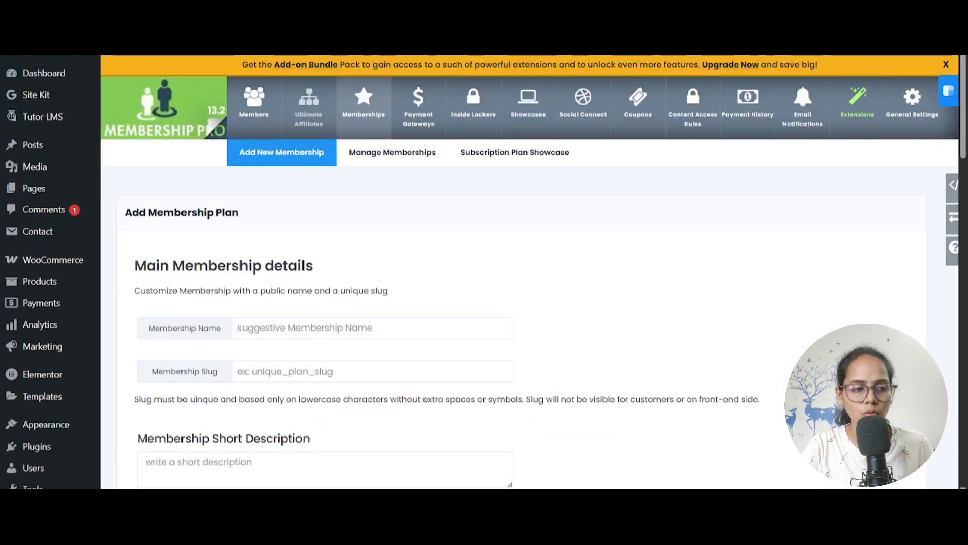
scroll(427, 290, down, 1)
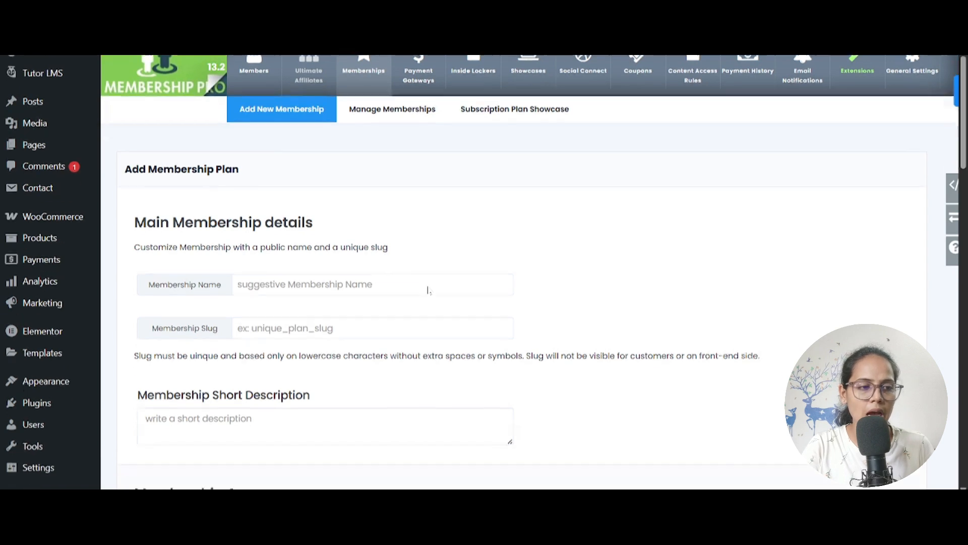
scroll(428, 290, down, 2)
- Name the new membership plan "Cloud" and leave its slug empty
click(238, 201)
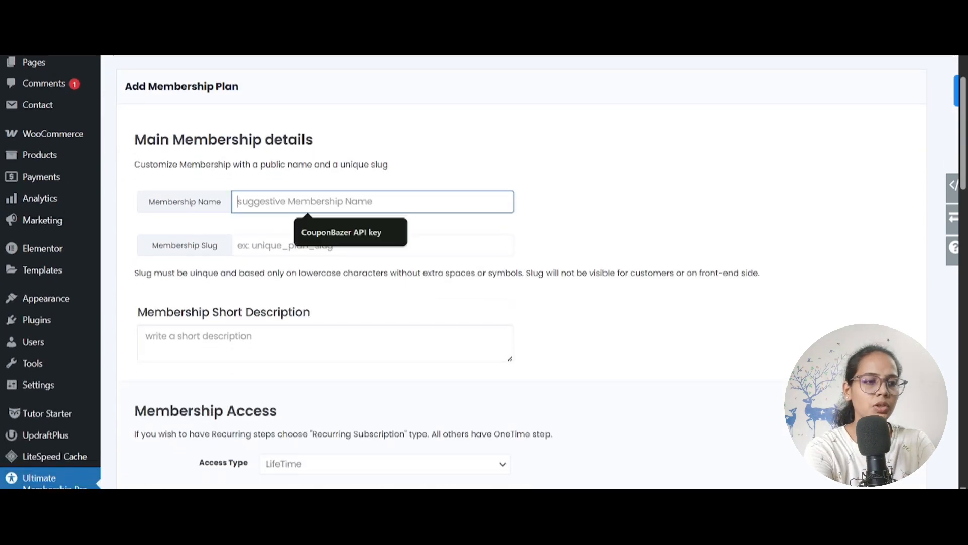
text(Dianon)
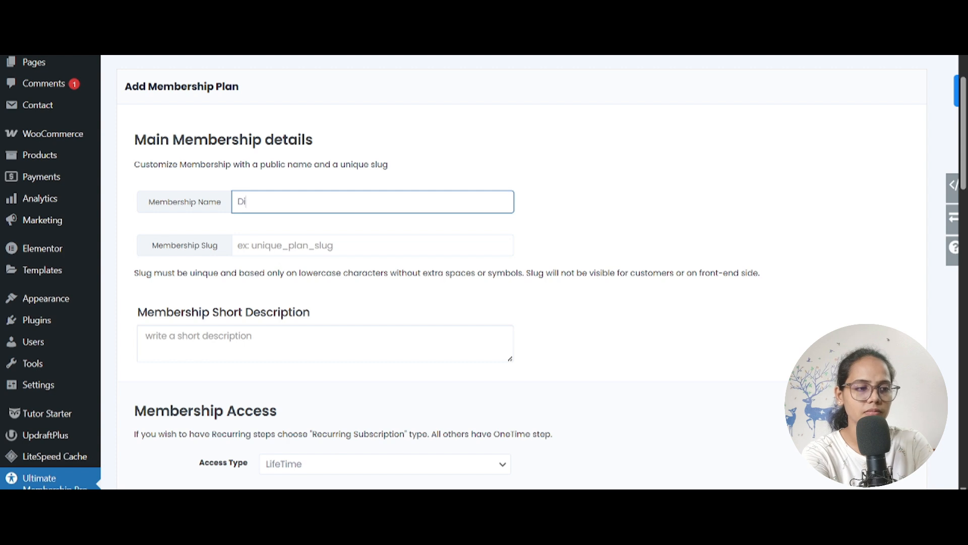
key(BackSpace)
key(BackSpace)
key(BackSpace)
key(BackSpace)
key(BackSpace)
key(BackSpace)
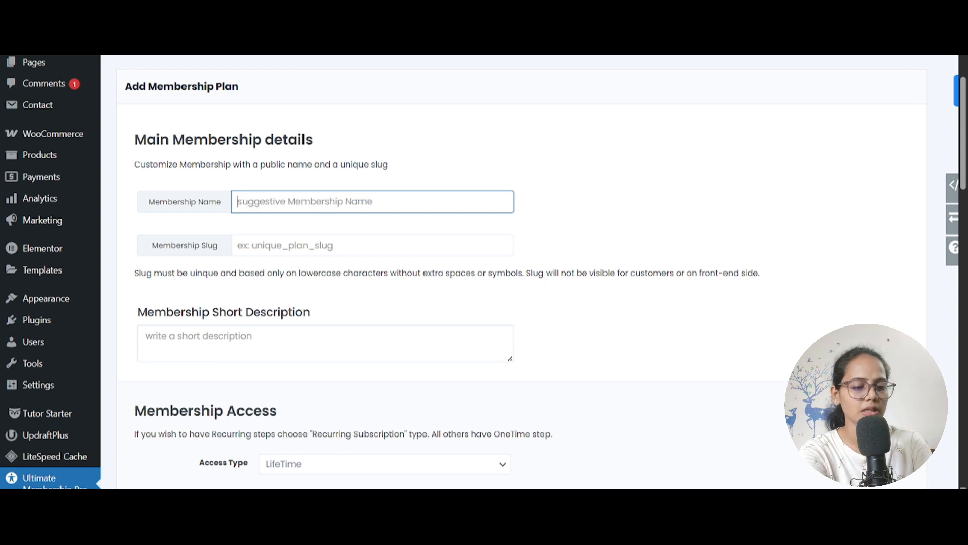
text(Cloud)
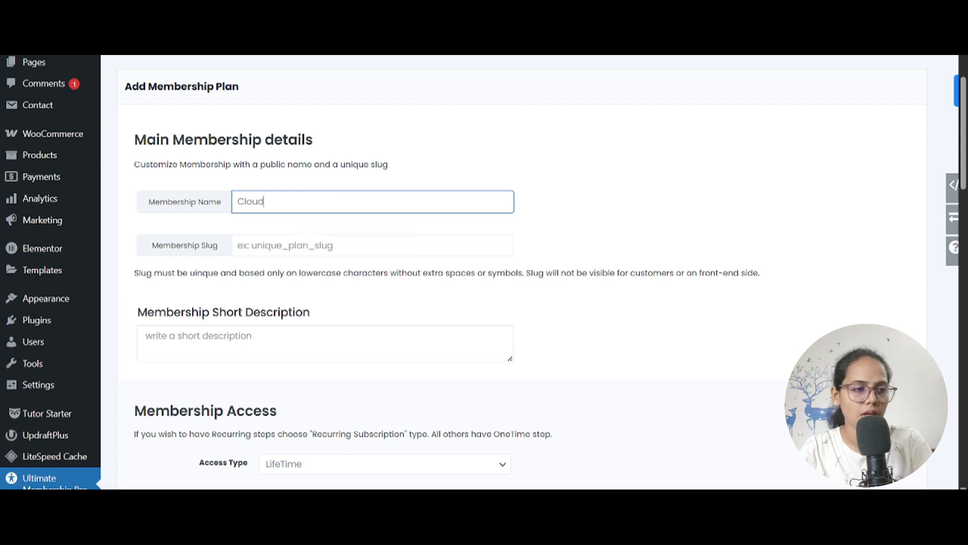
click(303, 246)
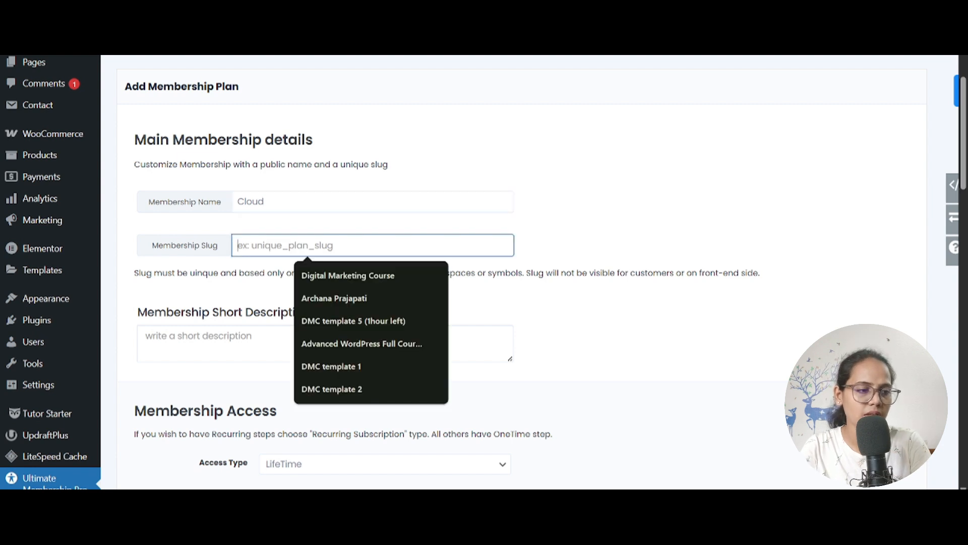
click(218, 296)
- Write the membership short description "Cloud membership allows all content of the website for life time."
scroll(214, 299, down, 3)
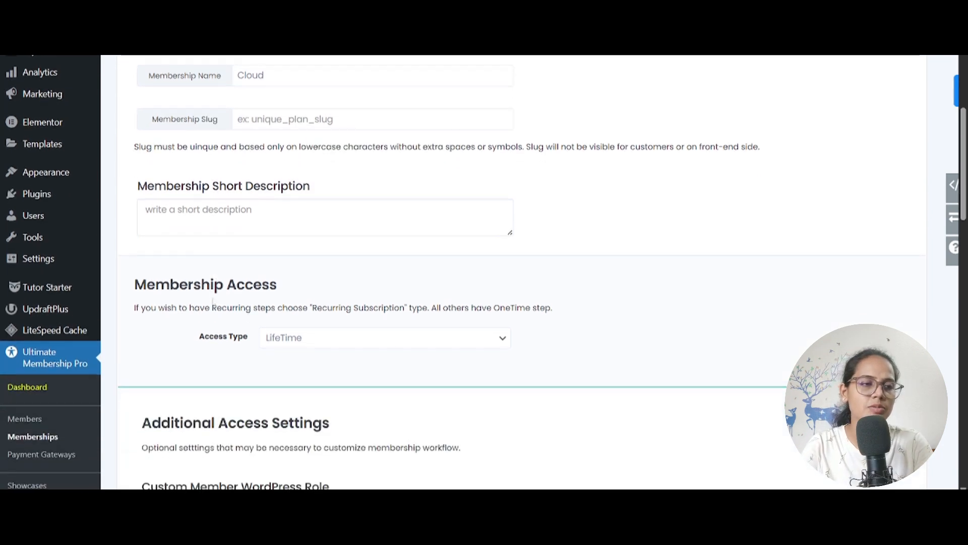
click(222, 216)
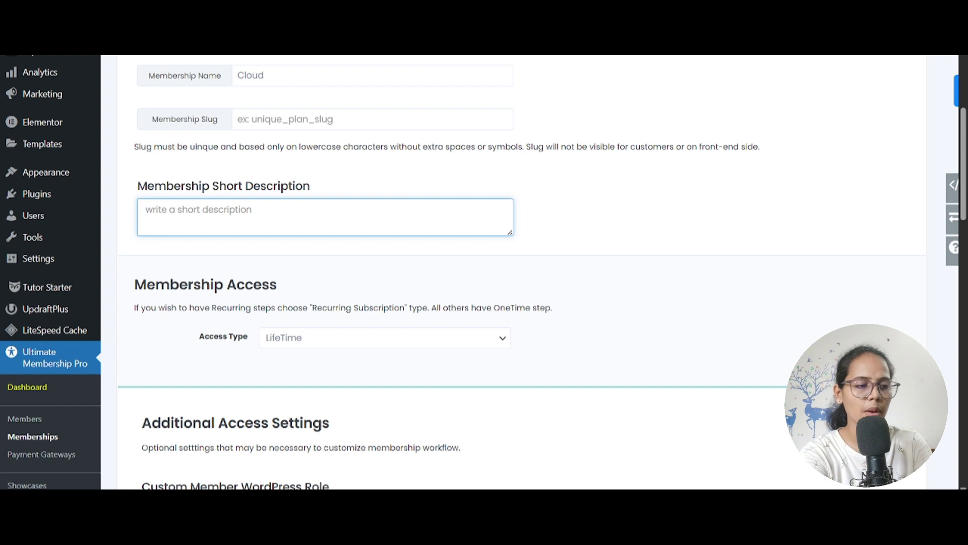
text(Cloud)
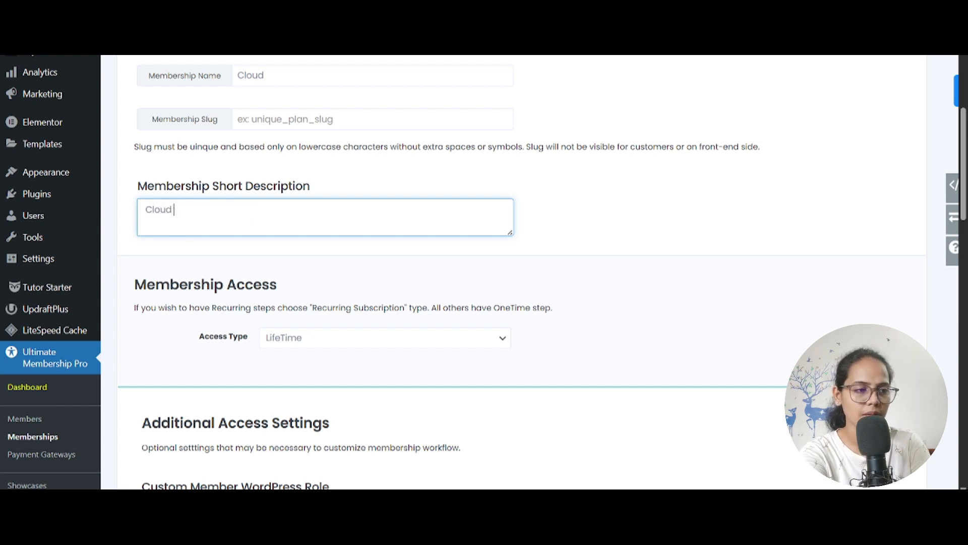
text( mem)
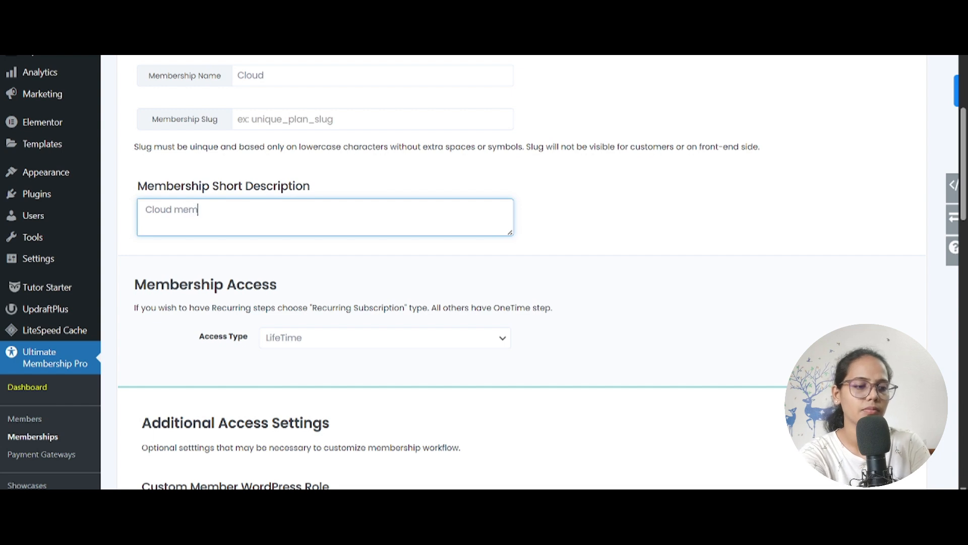
text(bershi)
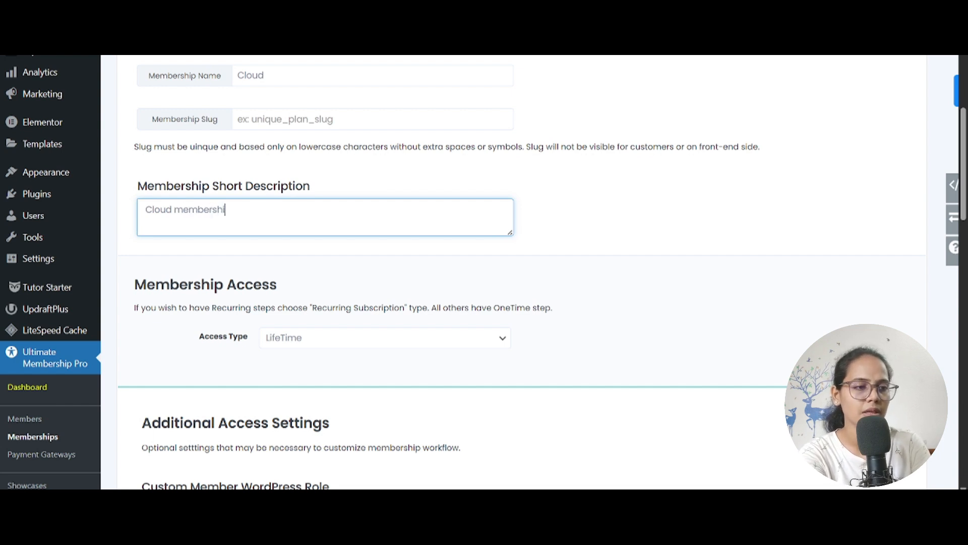
text(p is)
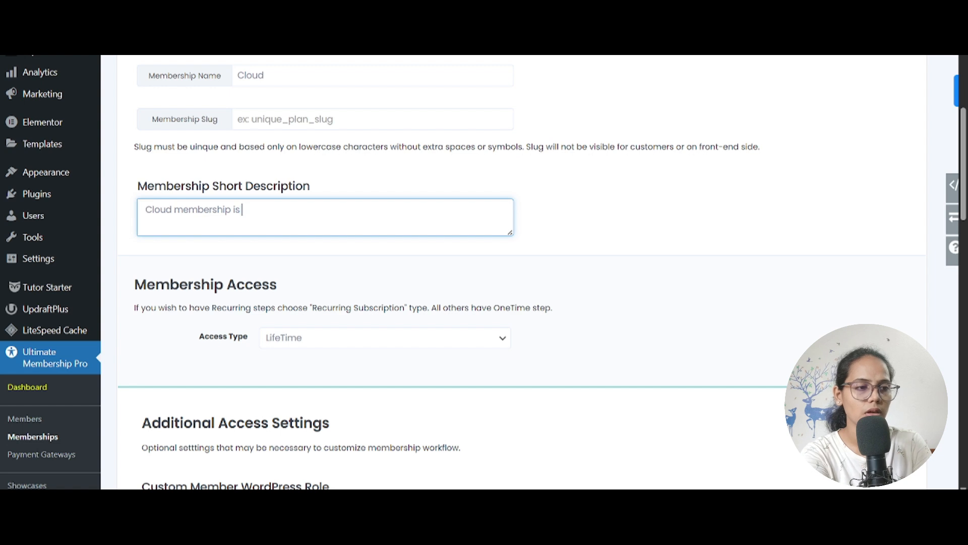
key(BackSpace)
key(BackSpace)
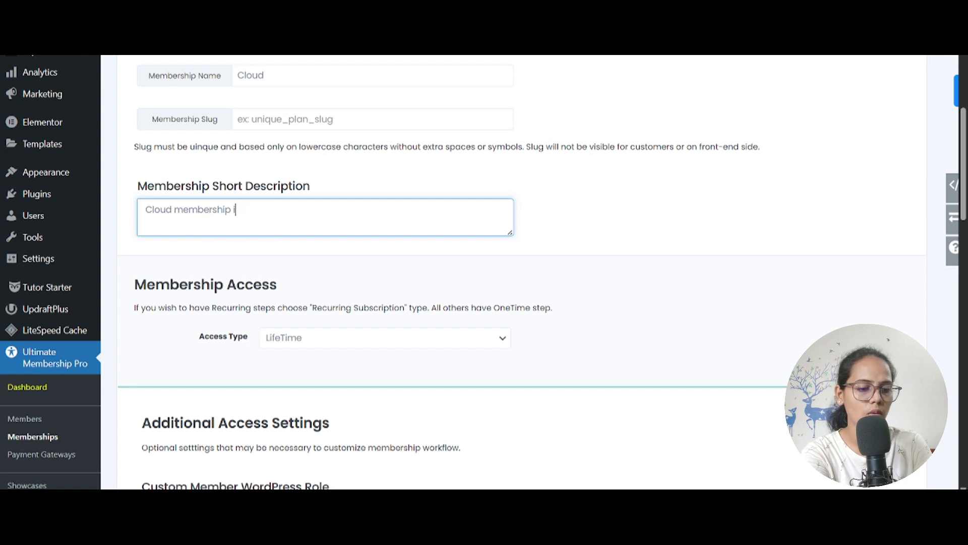
text(allo)
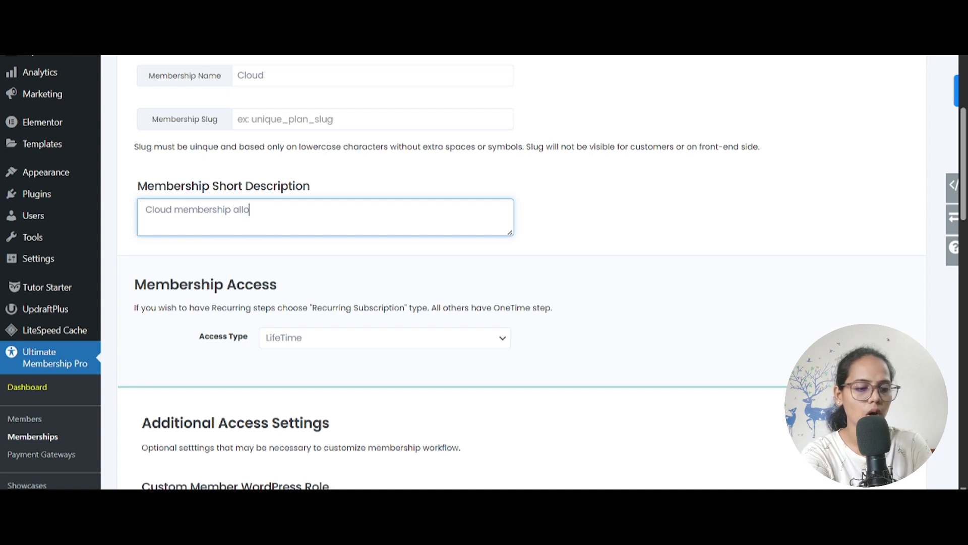
text(ws all)
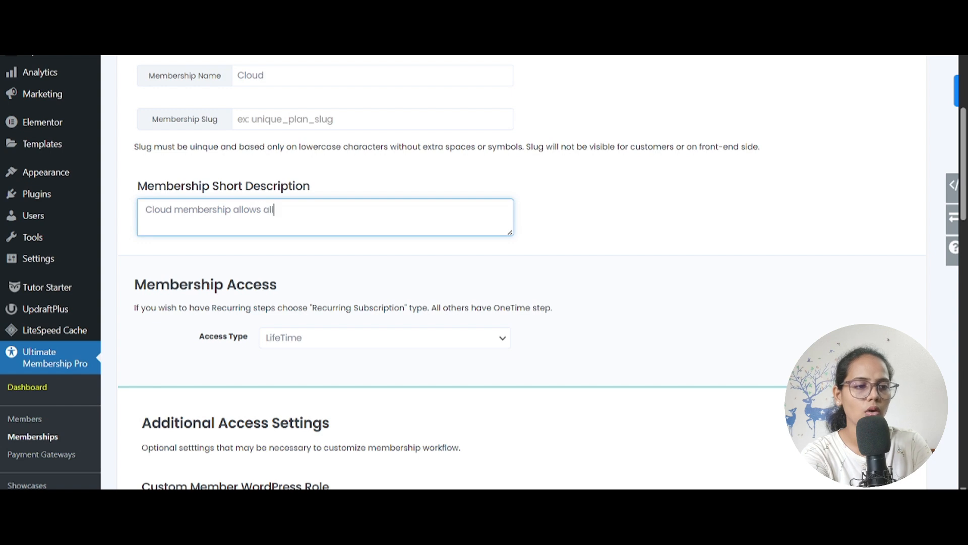
text( content )
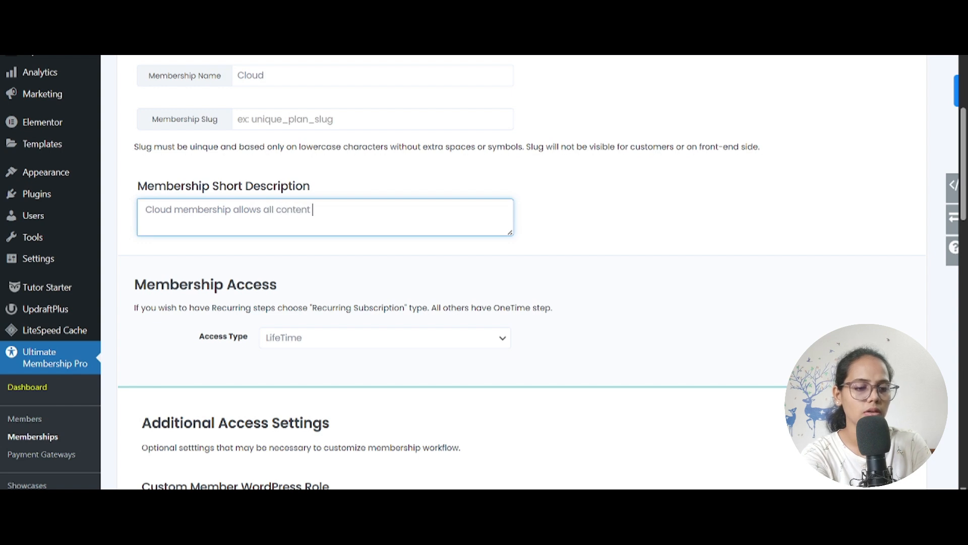
text(o)
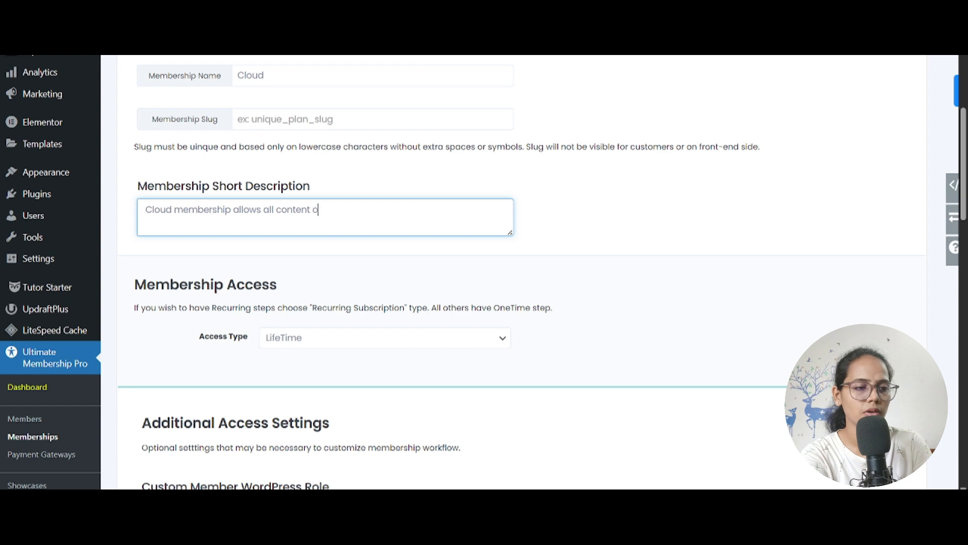
text(f the wevsit)
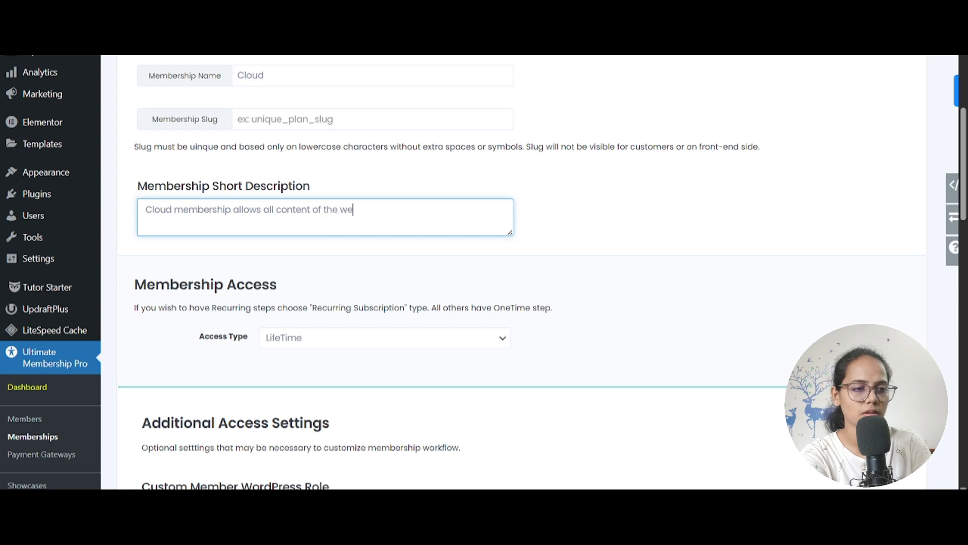
key(BackSpace)
key(BackSpace)
key(BackSpace)
key(BackSpace)
text(b)
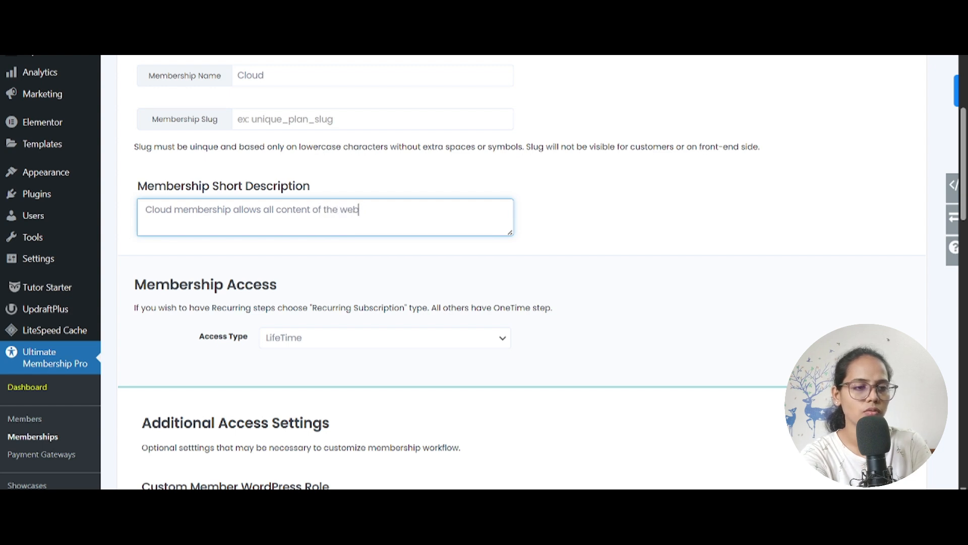
text(site for lifw r)
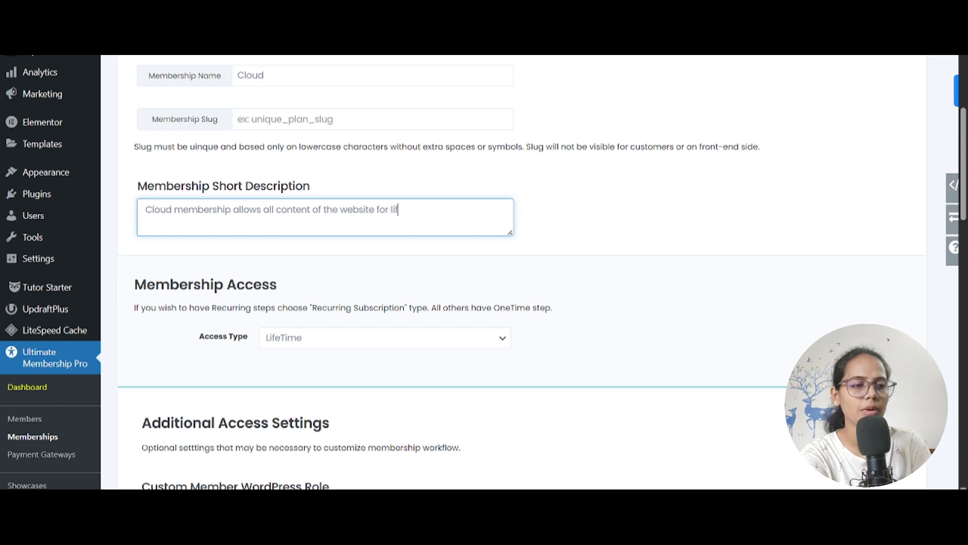
key(BackSpace)
key(BackSpace)
key(BackSpace)
key(BackSpace)
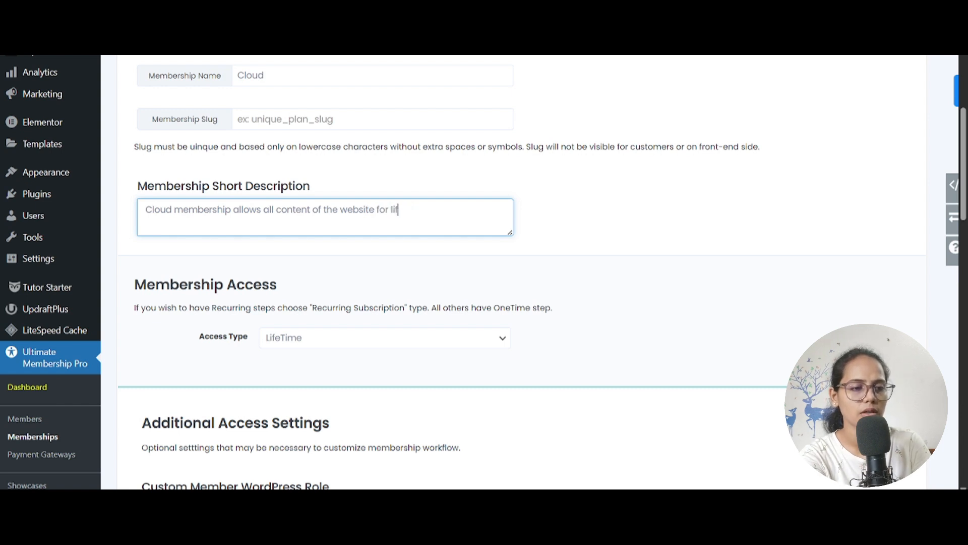
text(fe time.)
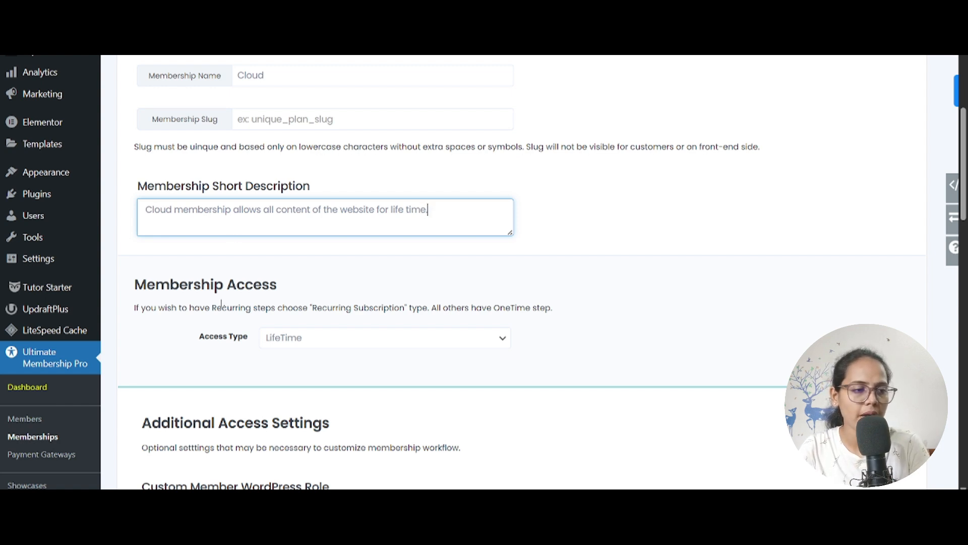
- Set the membership plan's access type to Recurring Subscription
scroll(220, 302, down, 2)
click(333, 278)
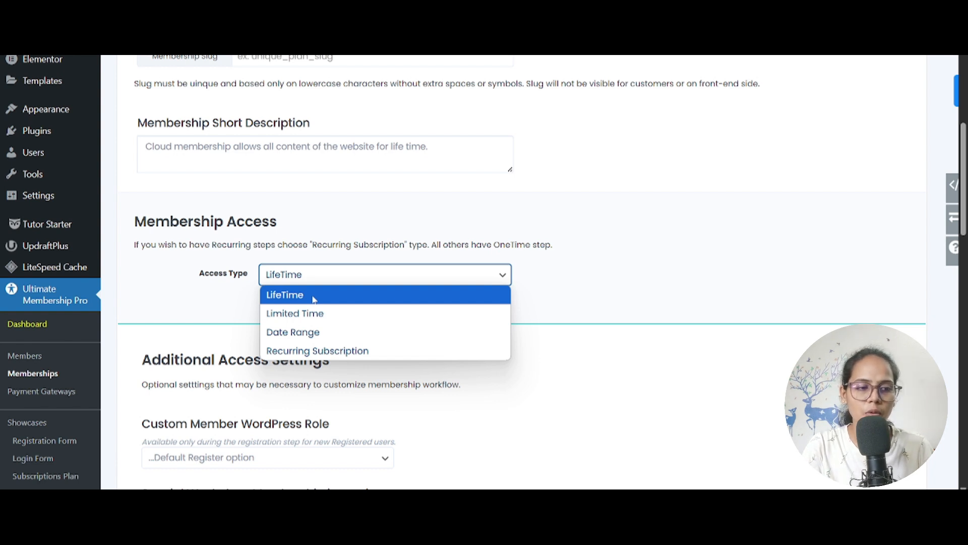
click(336, 353)
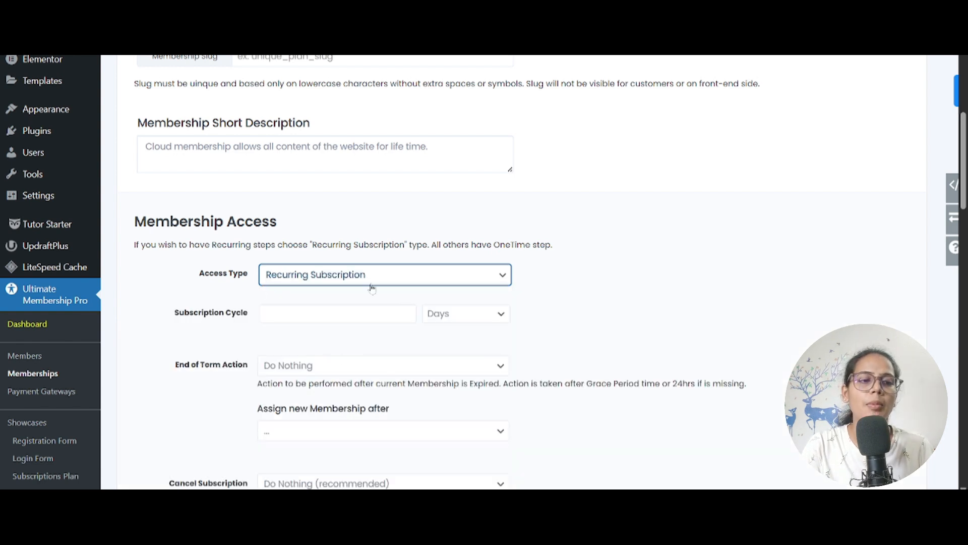
- Set the membership plan's subscription cycle to 3 days
click(388, 313)
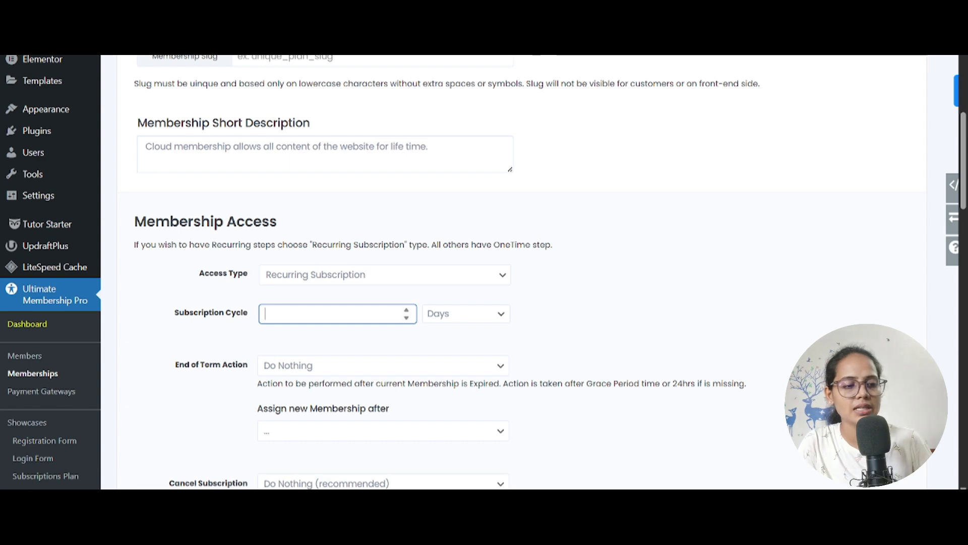
text(10)
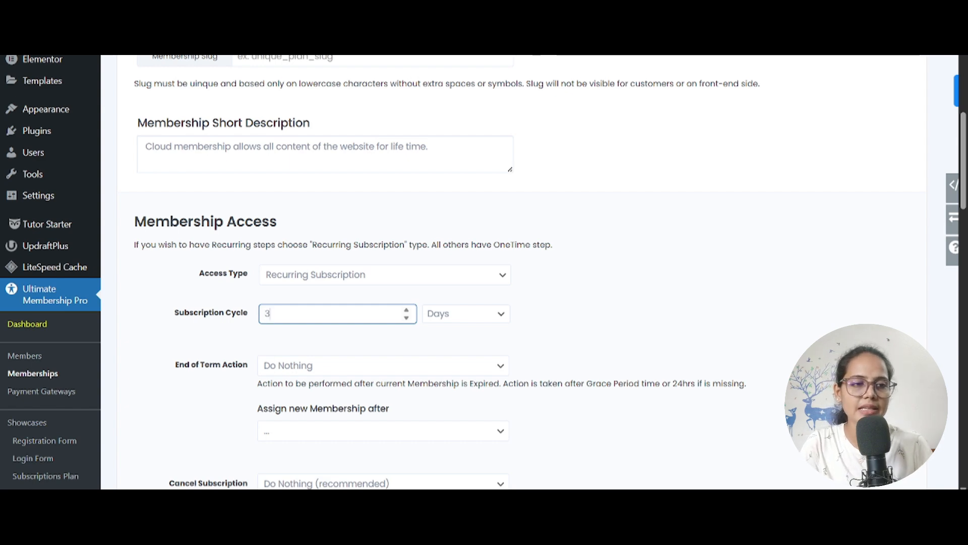
- Open the plugin's Extensions page in a separate browser tab, leaving the membership form open, and switch to it
scroll(303, 365, up, 6)
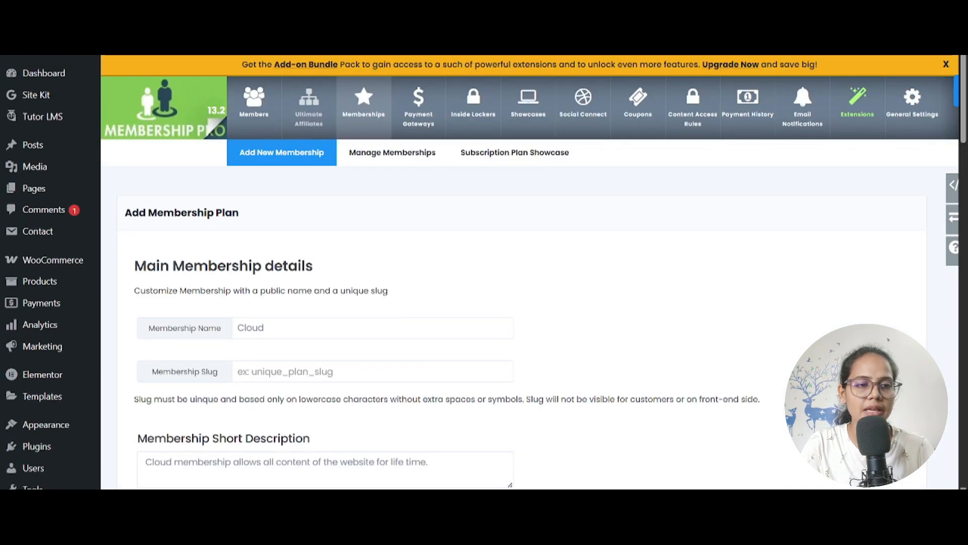
scroll(420, 363, down, 1)
scroll(420, 363, up, 1)
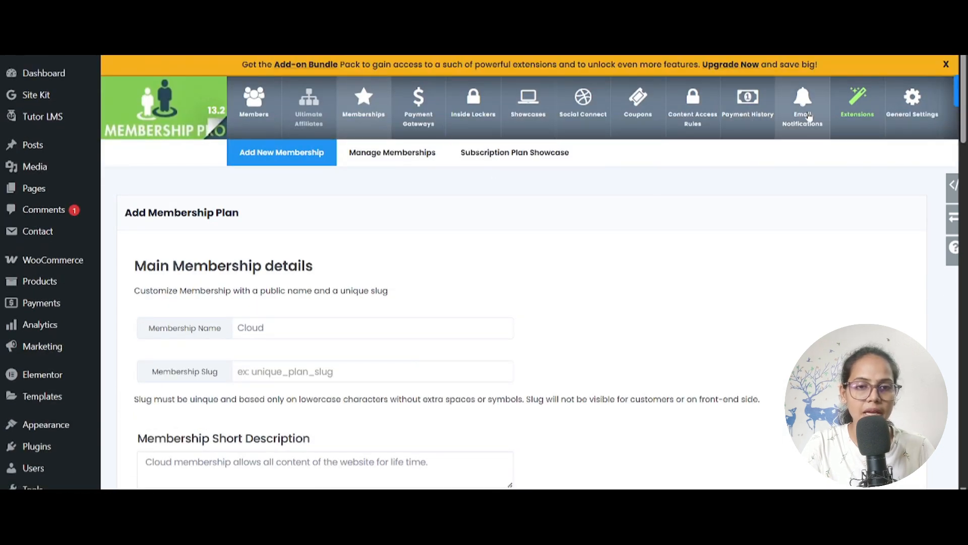
right_click(844, 114)
click(682, 130)
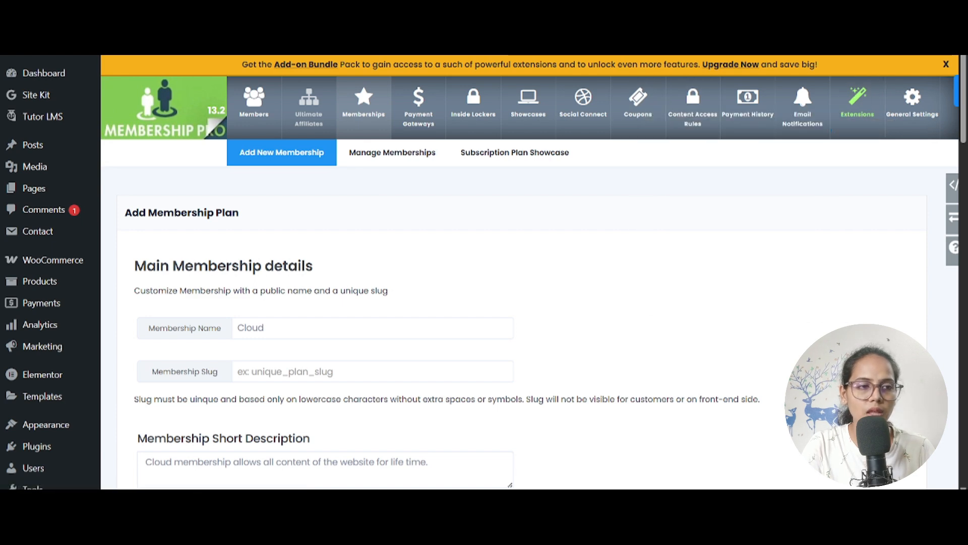
click(388, 11)
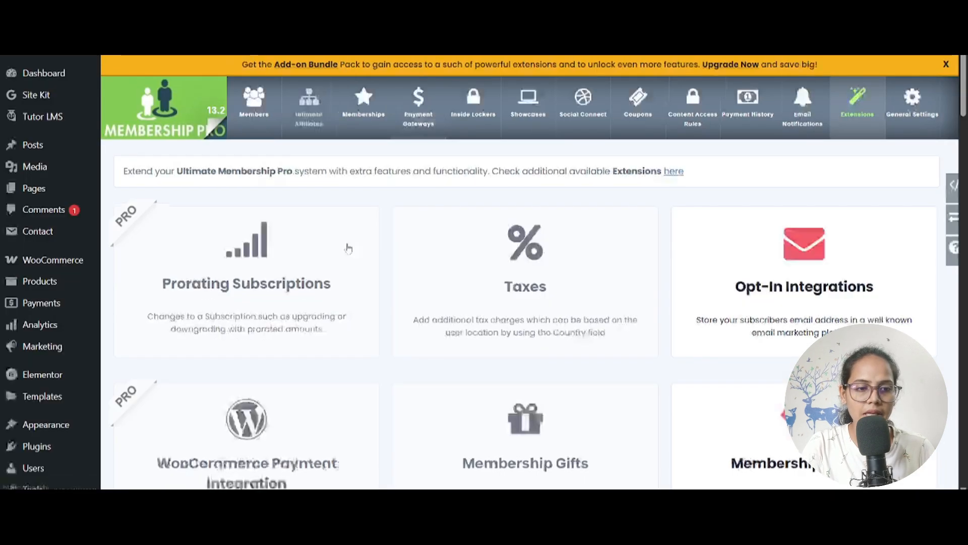
- Open the Razorpay Pro extension and review its activation, key and extra settings
scroll(347, 248, down, 15)
scroll(348, 247, down, 20)
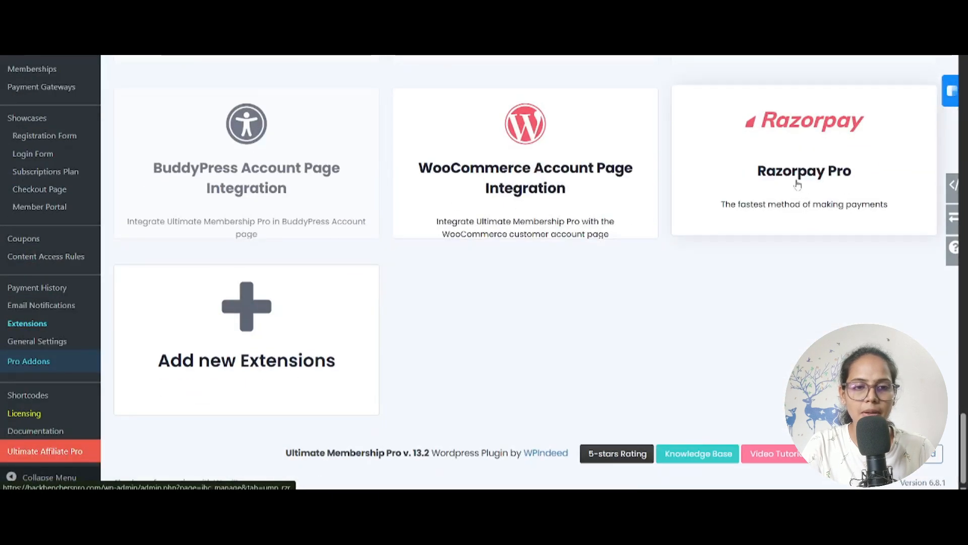
click(812, 183)
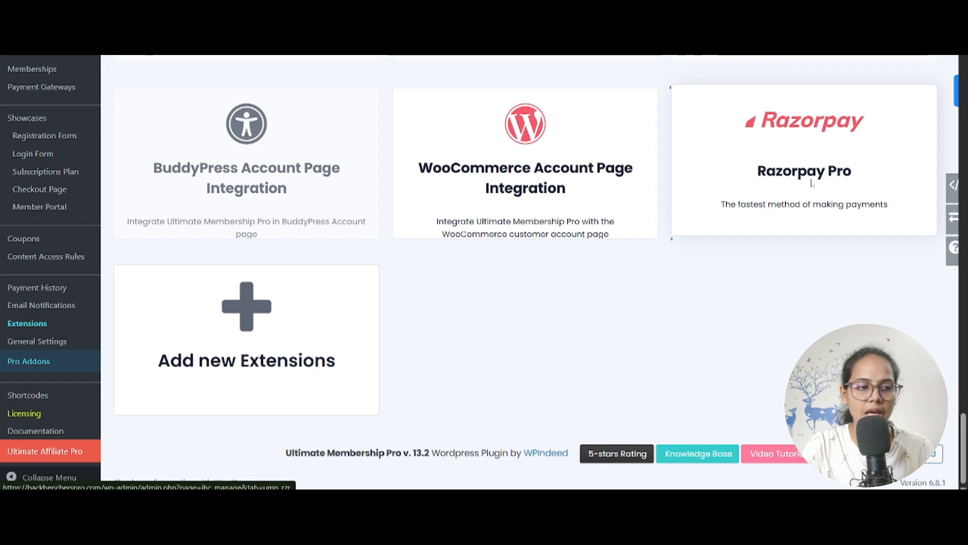
scroll(519, 281, down, 10)
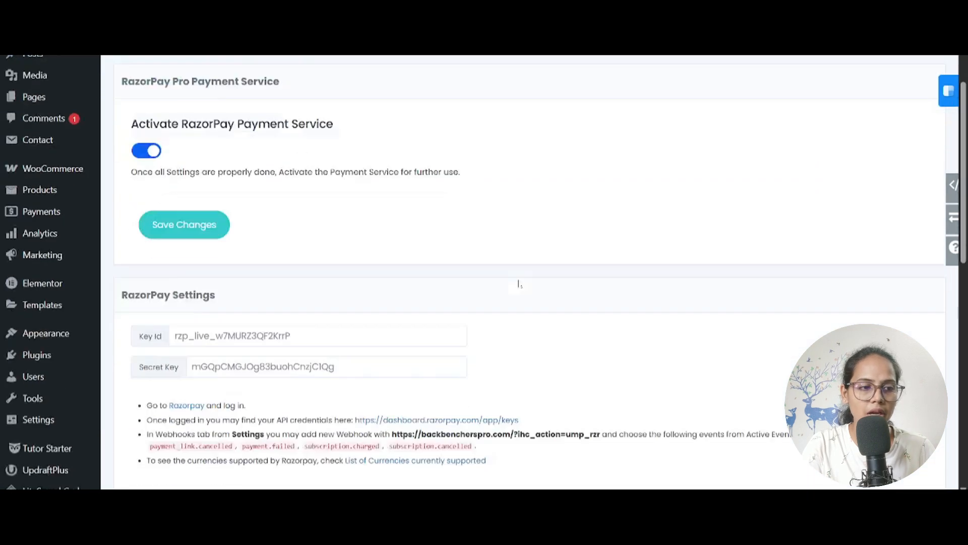
scroll(574, 285, down, 5)
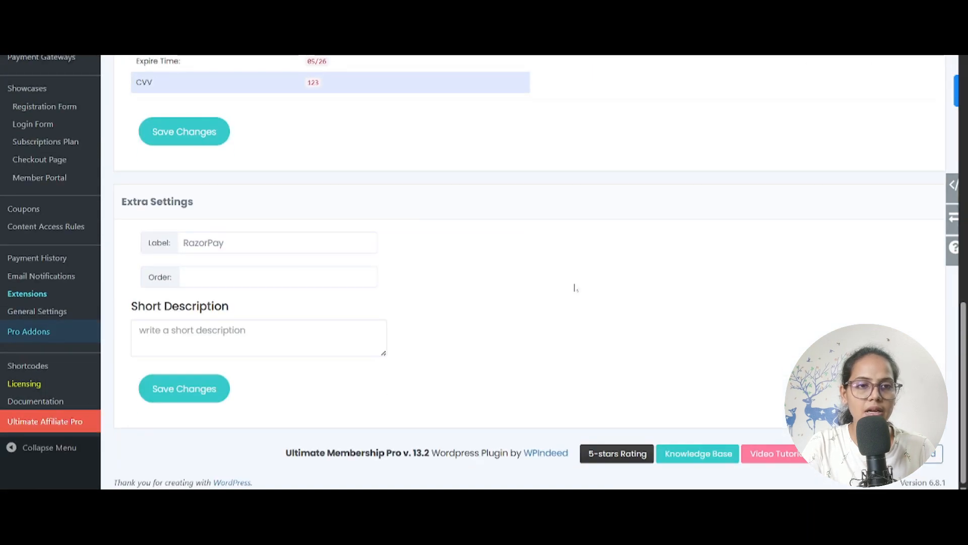
scroll(567, 302, up, 10)
scroll(570, 224, up, 3)
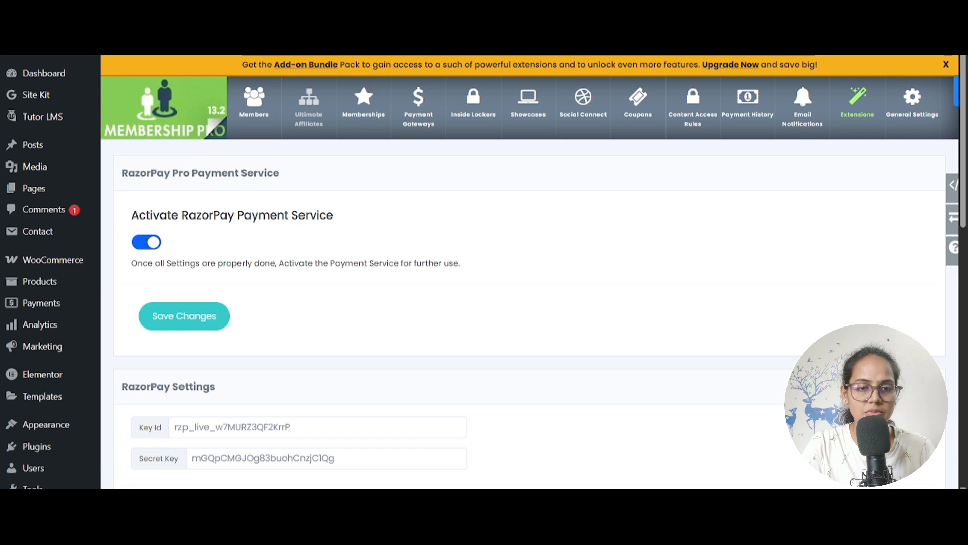
- Return to the plugin's extensions list and open the store for adding new extensions
click(835, 114)
scroll(595, 232, down, 15)
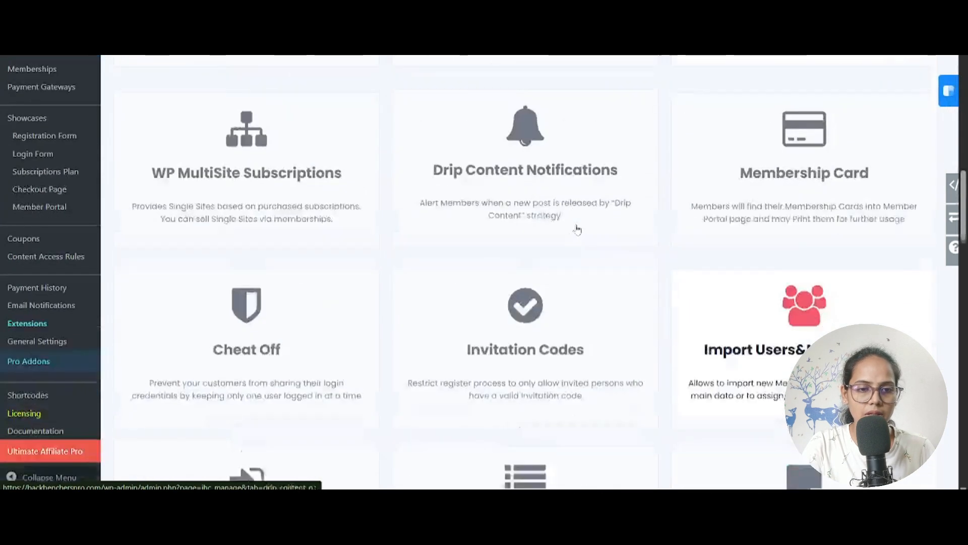
scroll(578, 229, down, 20)
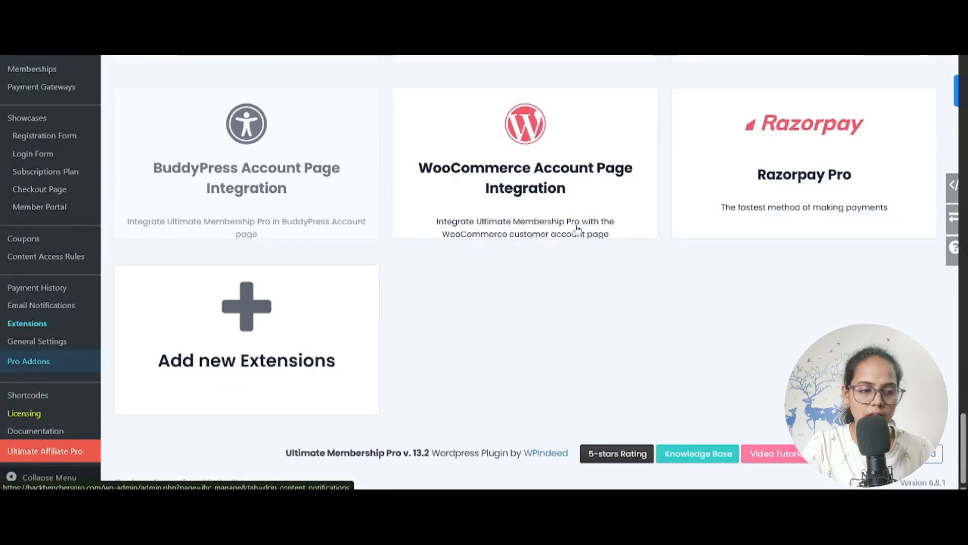
click(280, 339)
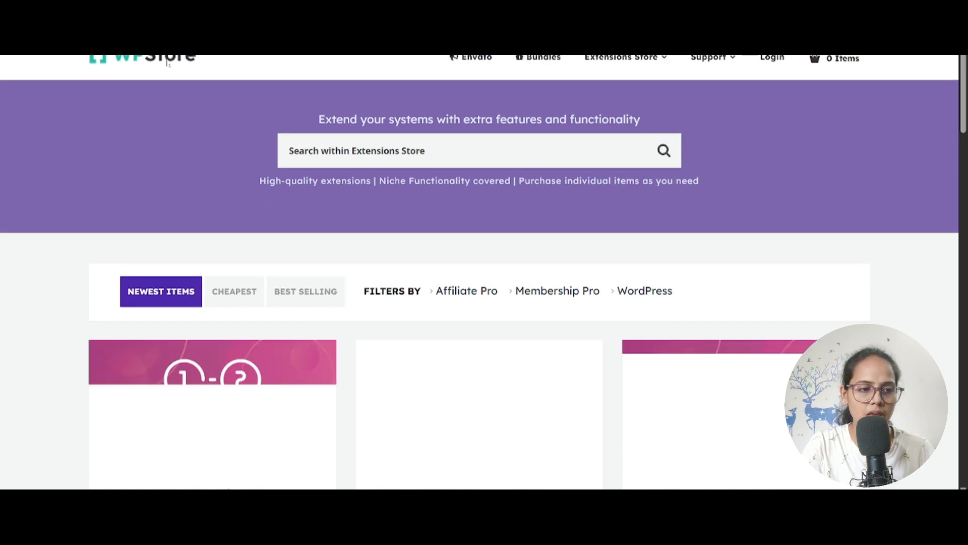
- Browse the newest items in the extensions store and search it for "razorpay"
scroll(353, 303, down, 3)
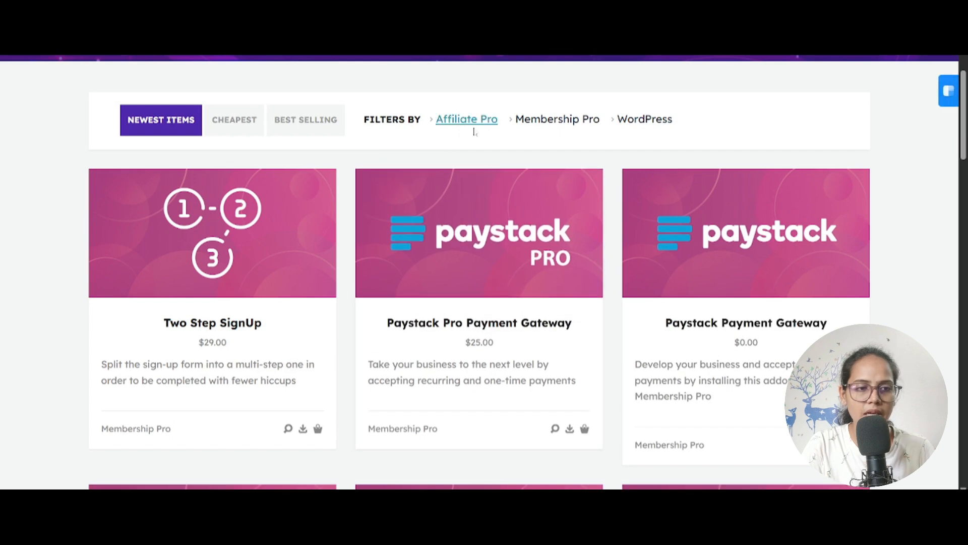
scroll(502, 211, down, 5)
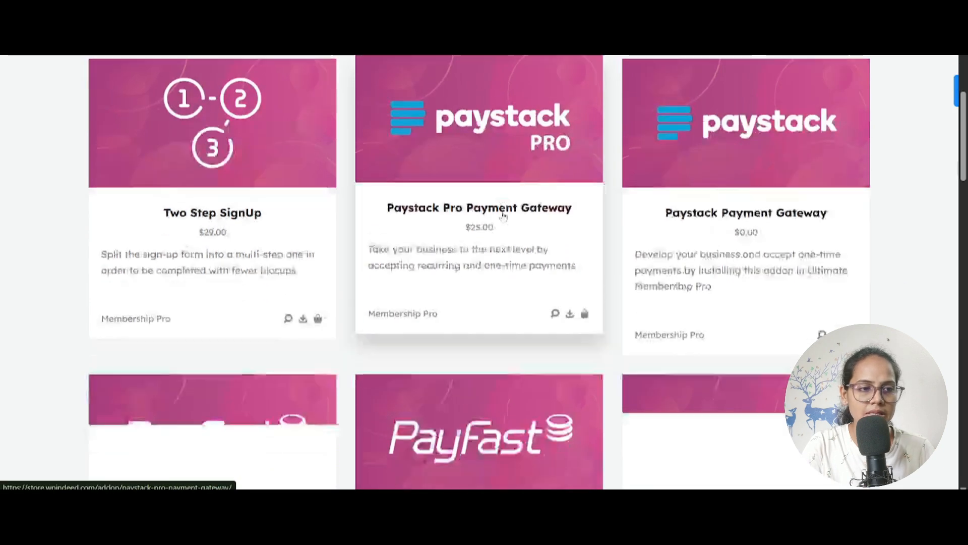
scroll(503, 215, up, 8)
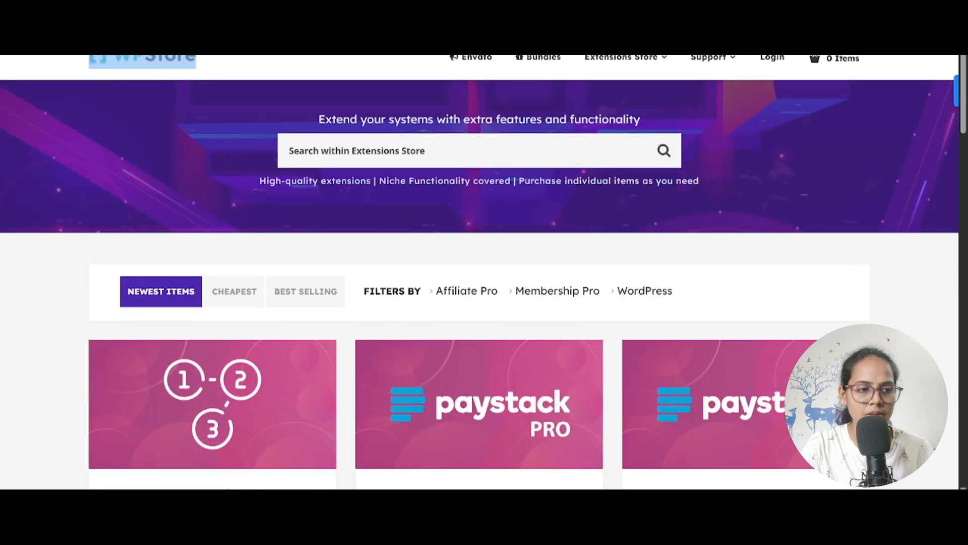
click(290, 150)
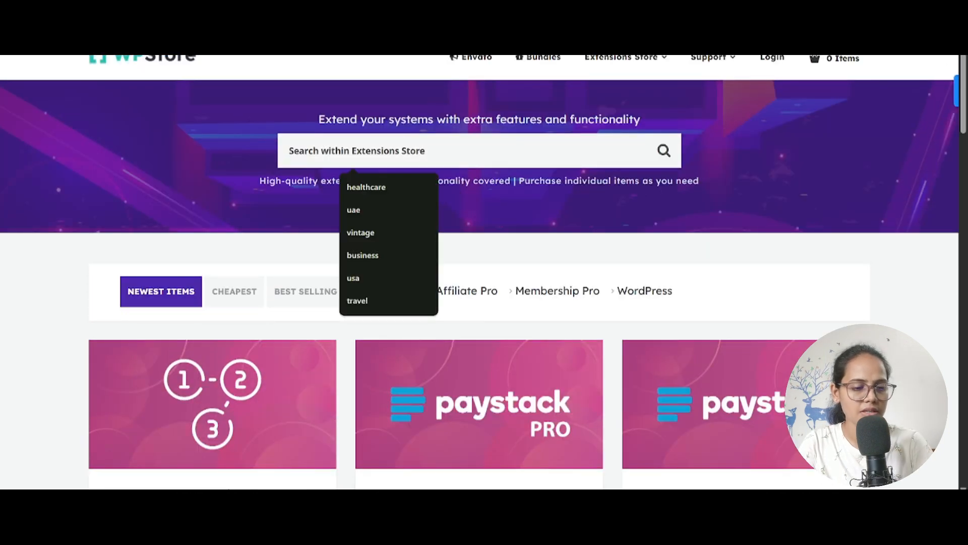
text(razor)
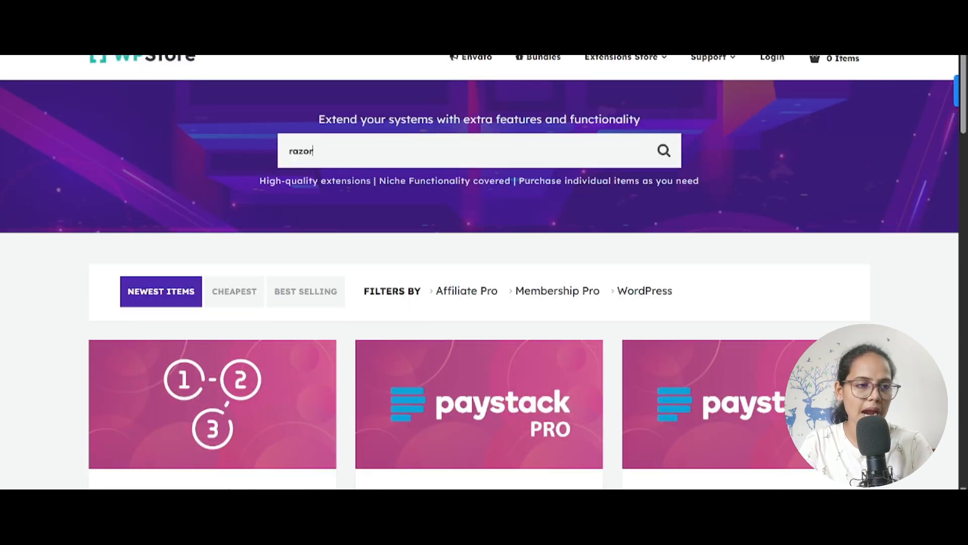
text(pay)
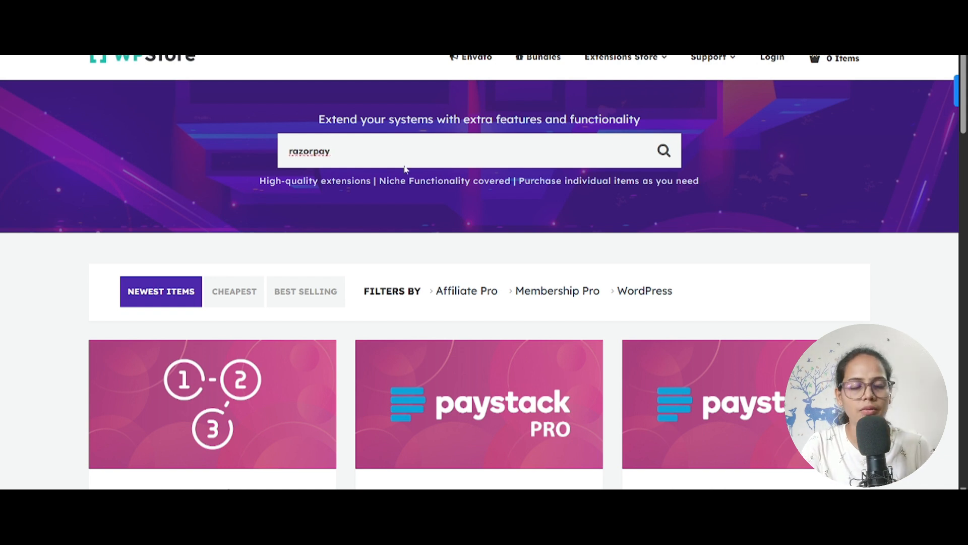
key(Return)
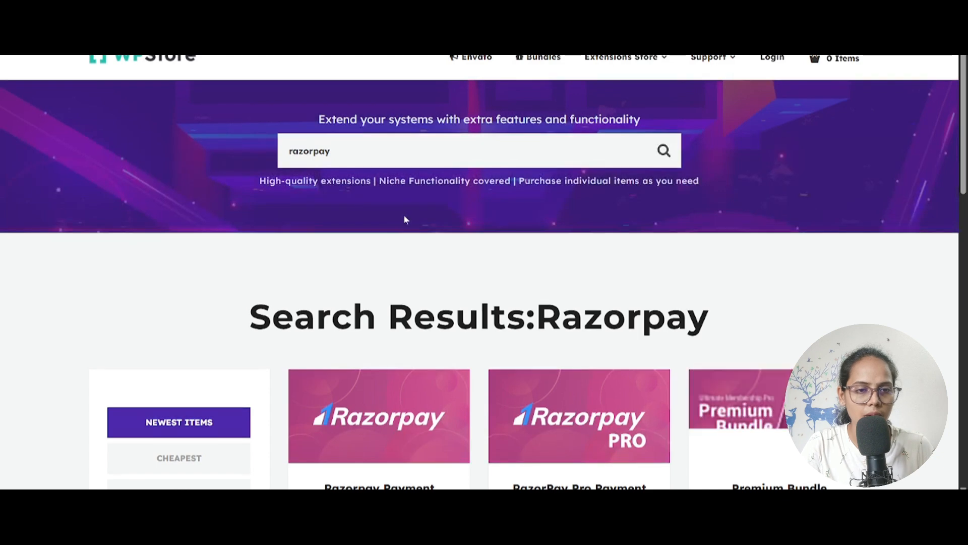
- Compare the prices and payment descriptions of the Razorpay Payment Gateway and RazorPay Pro Payment Gateway add-ons
scroll(404, 217, down, 5)
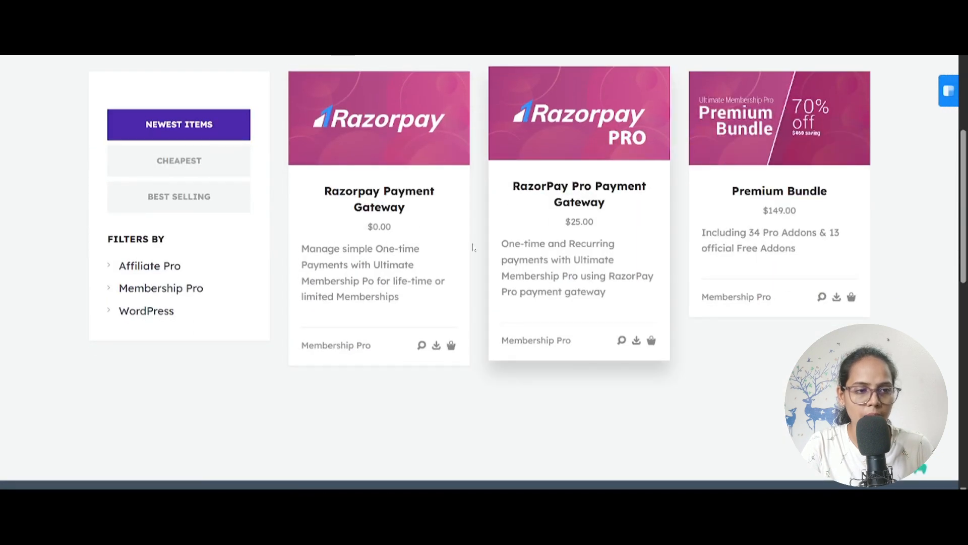
drag(316, 185, 435, 187)
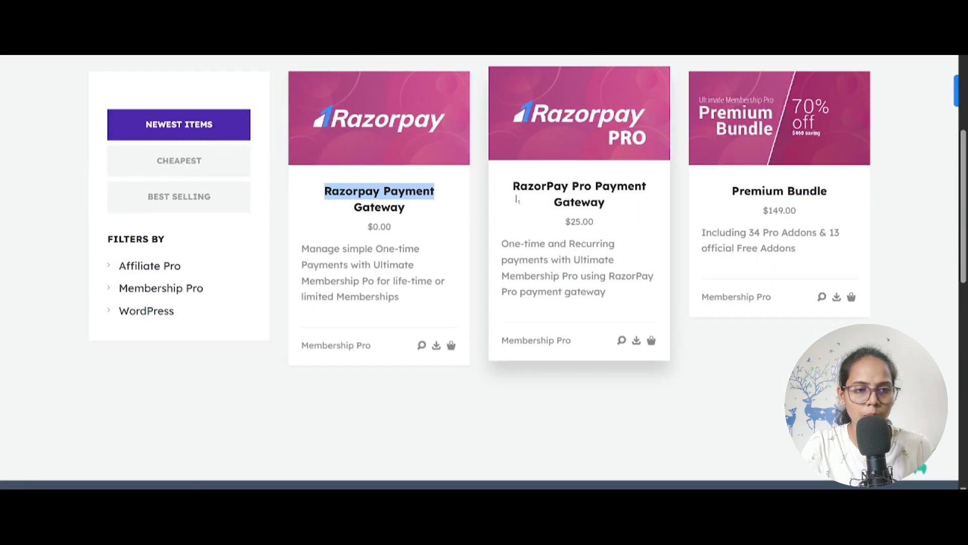
drag(512, 187, 644, 219)
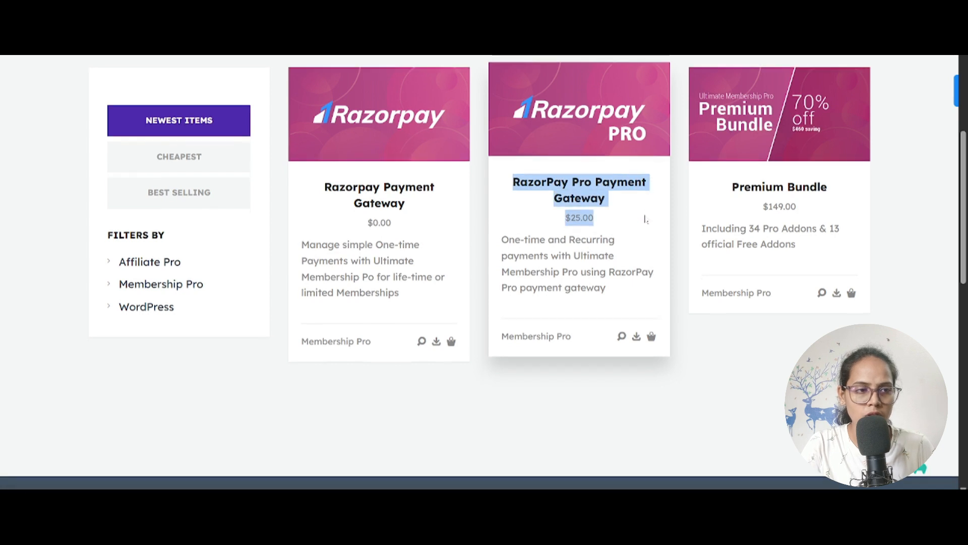
scroll(644, 219, down, 3)
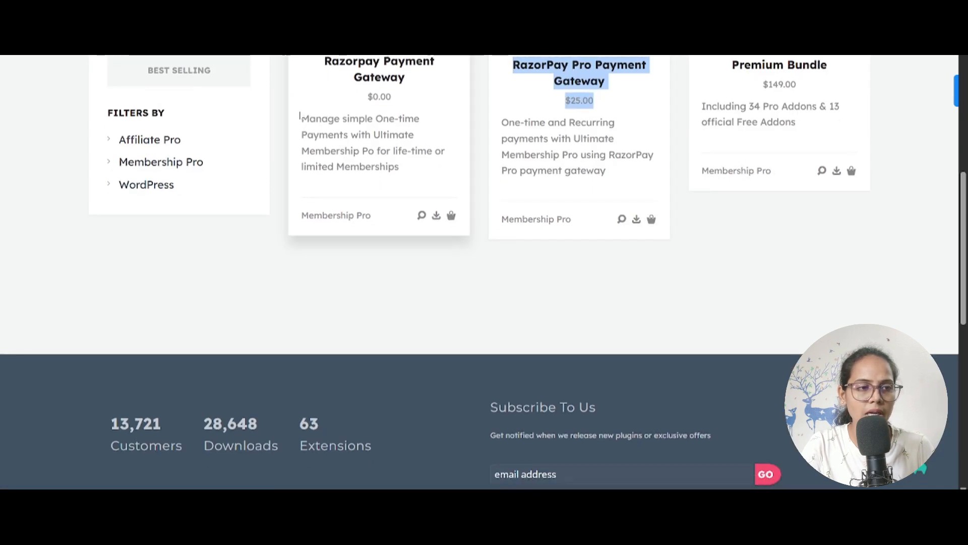
drag(301, 118, 430, 130)
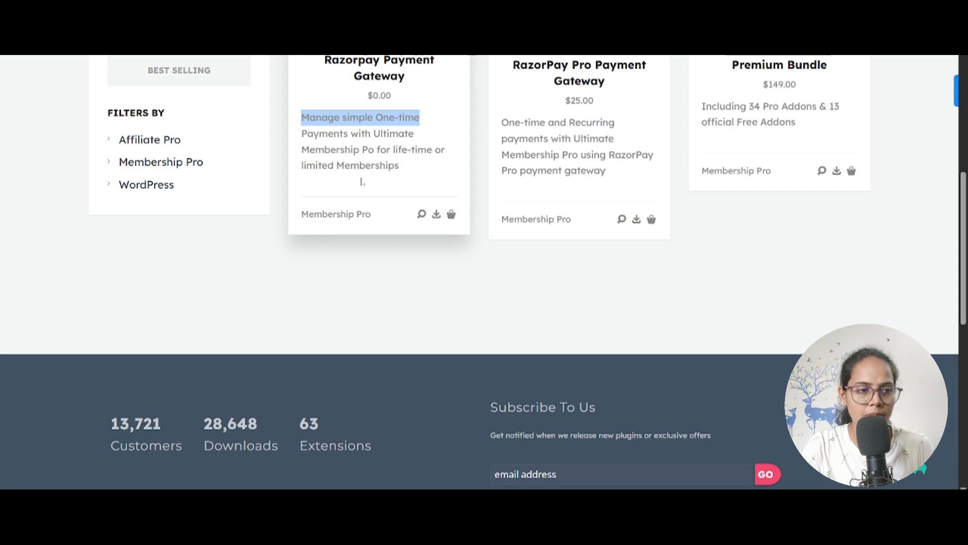
drag(401, 168, 307, 125)
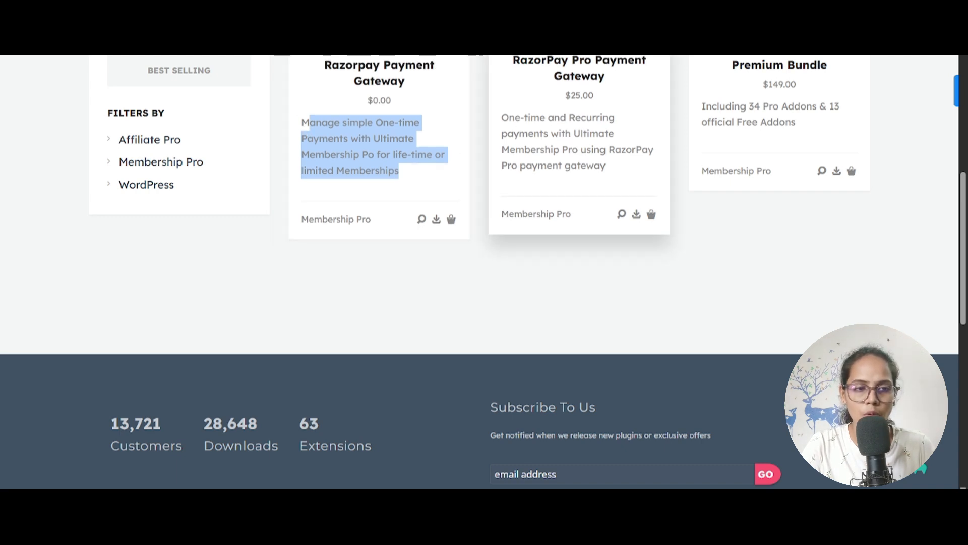
drag(502, 117, 629, 165)
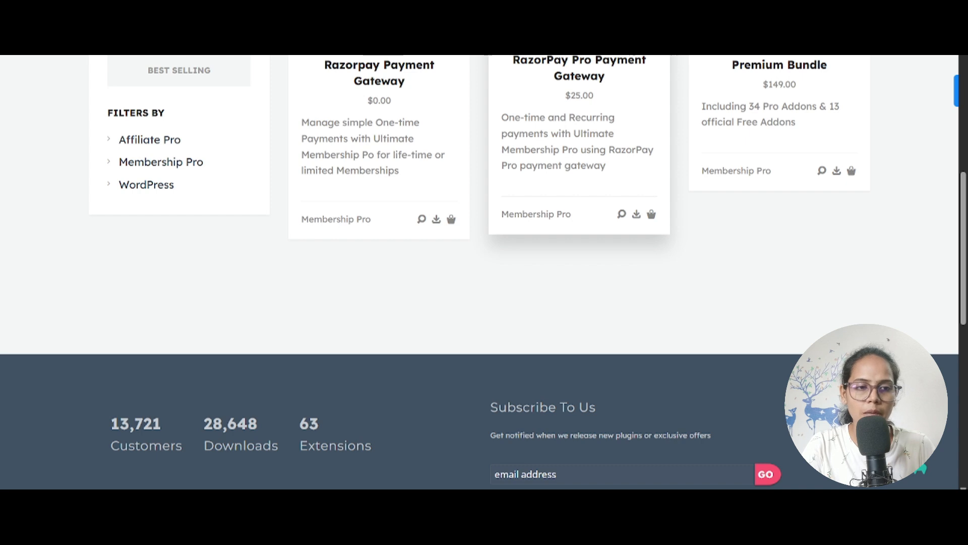
scroll(599, 180, up, 3)
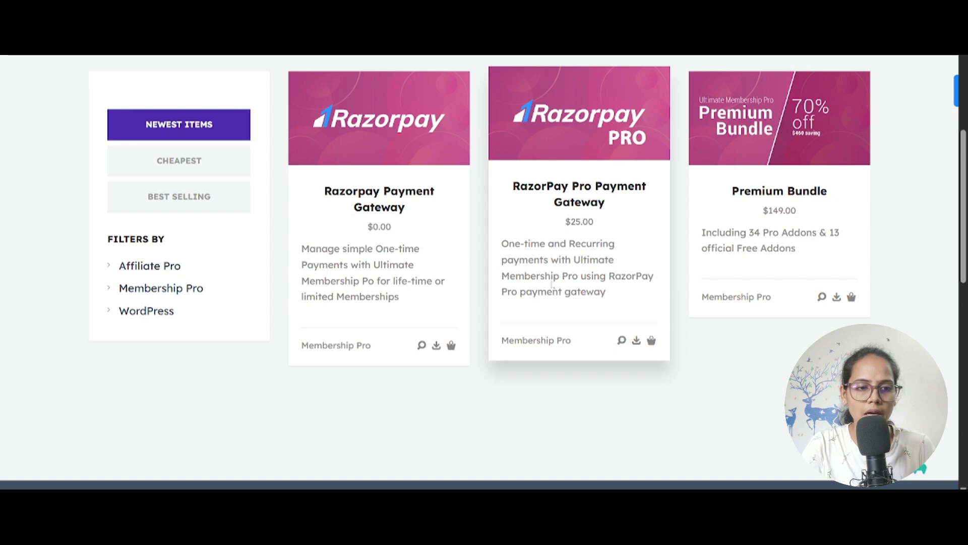
scroll(551, 285, up, 3)
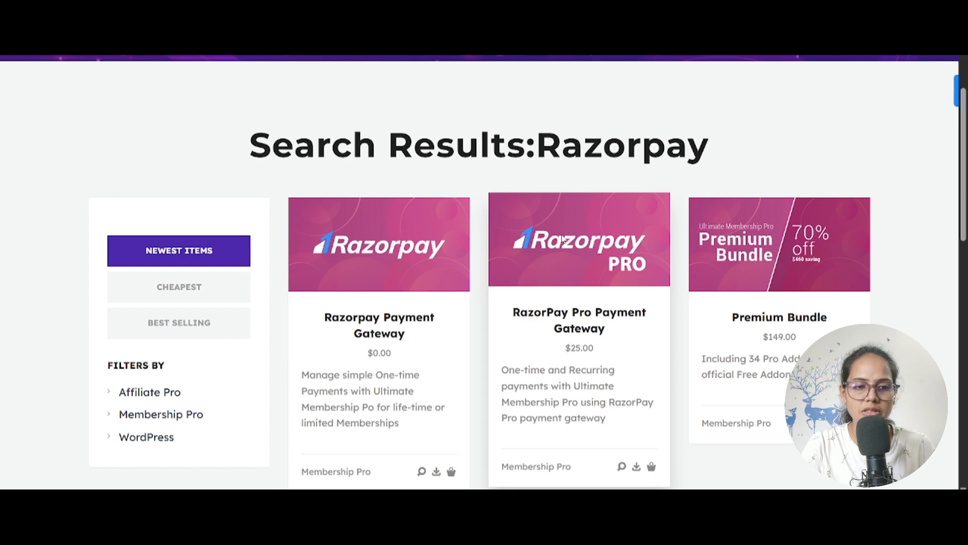
- Open the RazorPay Pro Payment Gateway product page and examine its licence pricing, description and details
click(562, 240)
scroll(555, 242, down, 2)
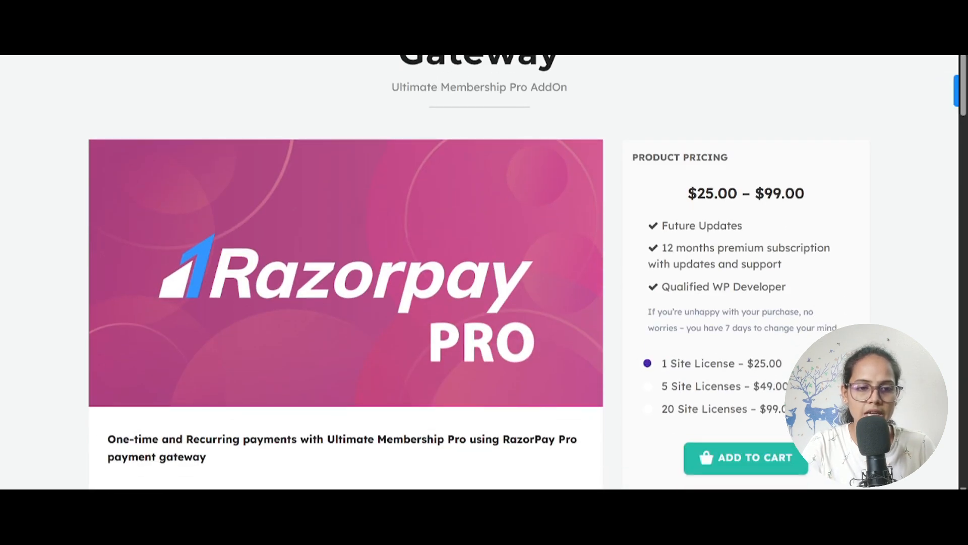
scroll(686, 363, down, 1)
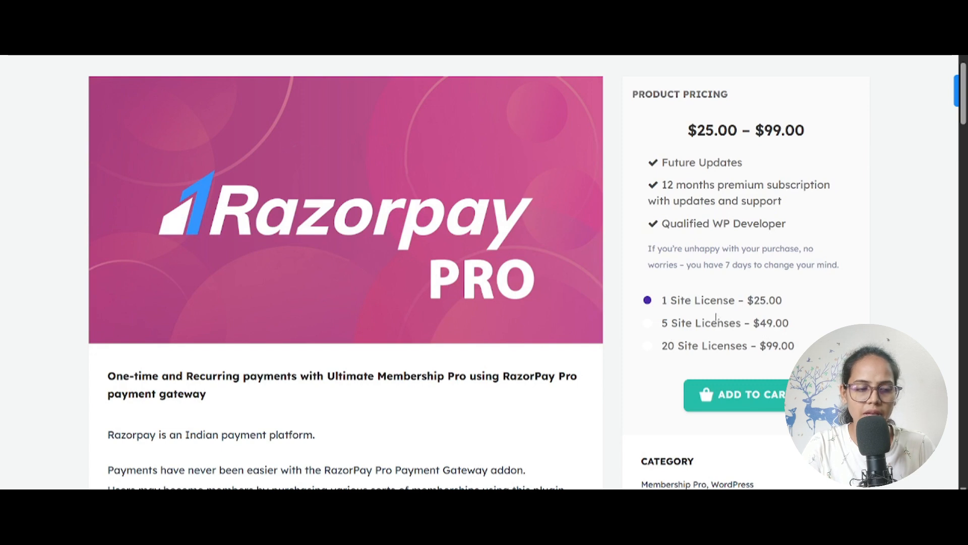
scroll(796, 332, down, 5)
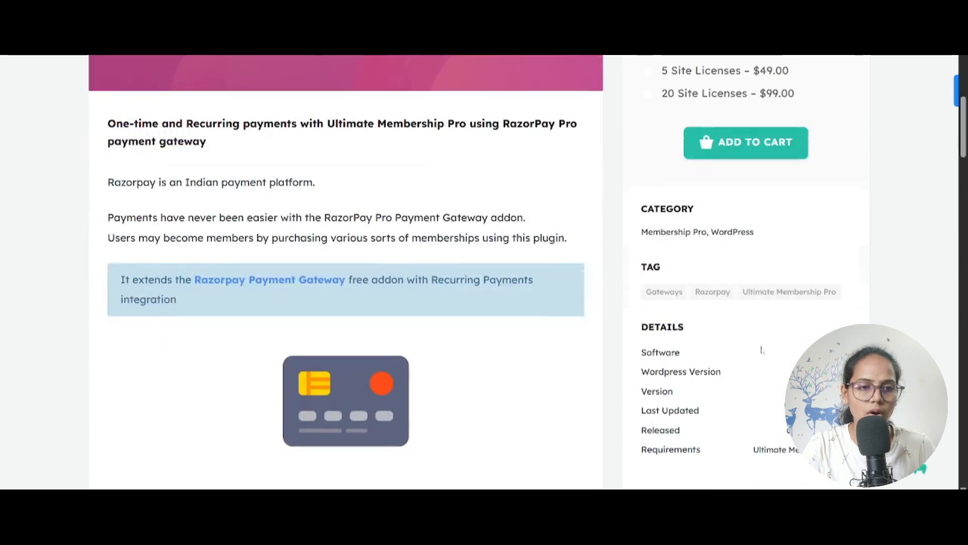
scroll(554, 306, up, 2)
scroll(554, 306, up, 1)
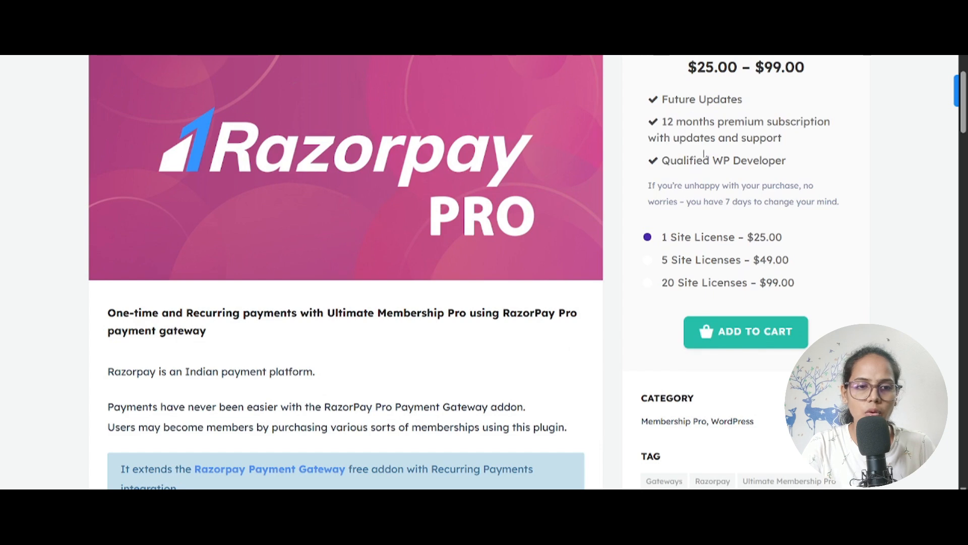
scroll(697, 219, down, 11)
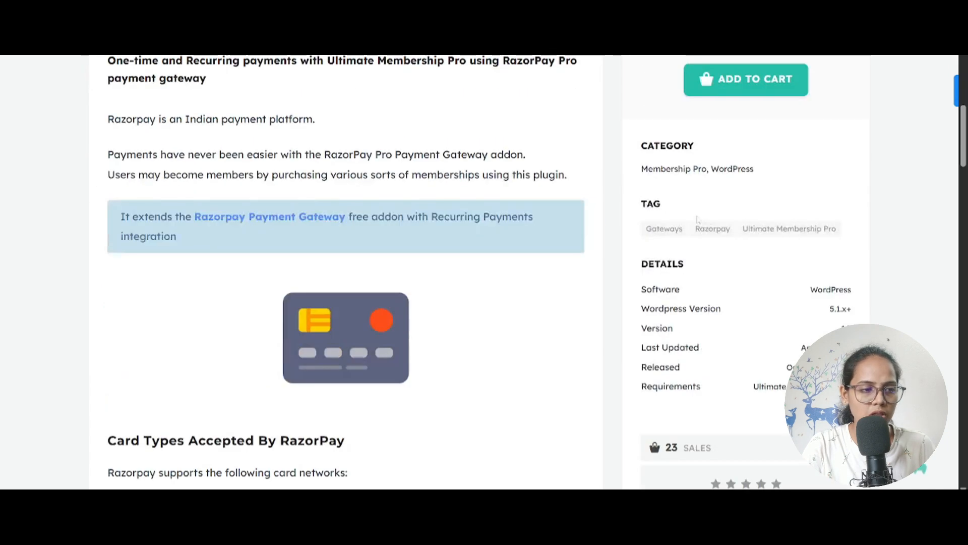
- Review the RazorPay Pro add-on's subscription requirements and what its product pricing includes
scroll(664, 237, down, 10)
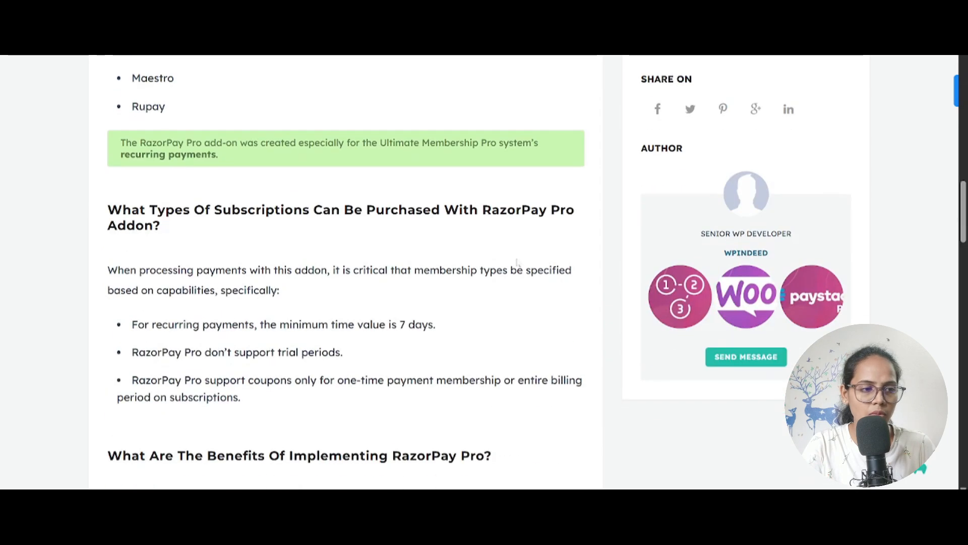
scroll(518, 262, up, 20)
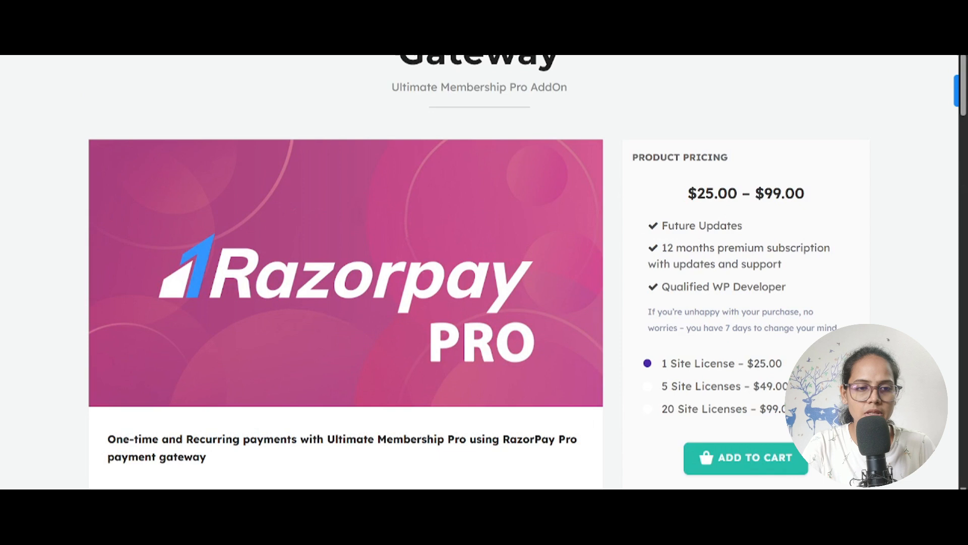
drag(662, 248, 809, 274)
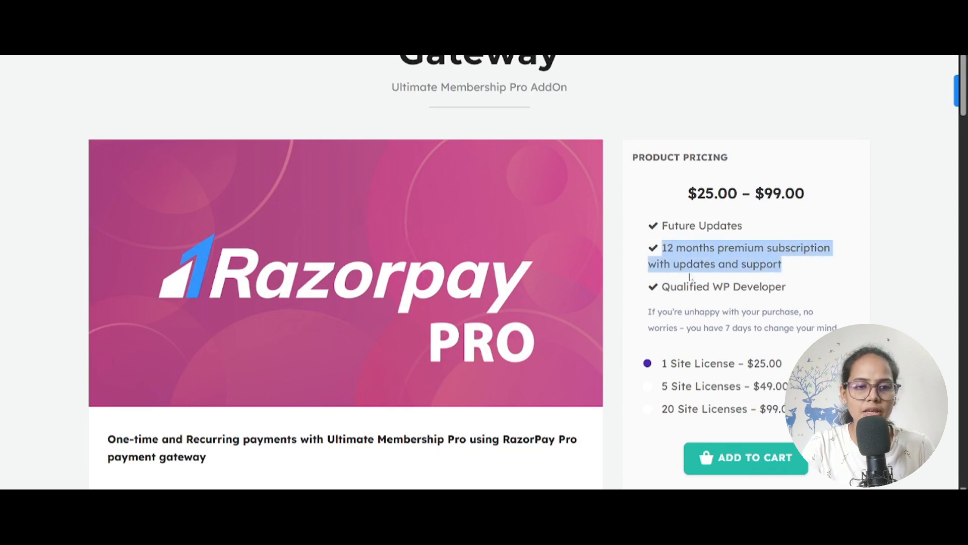
click(663, 259)
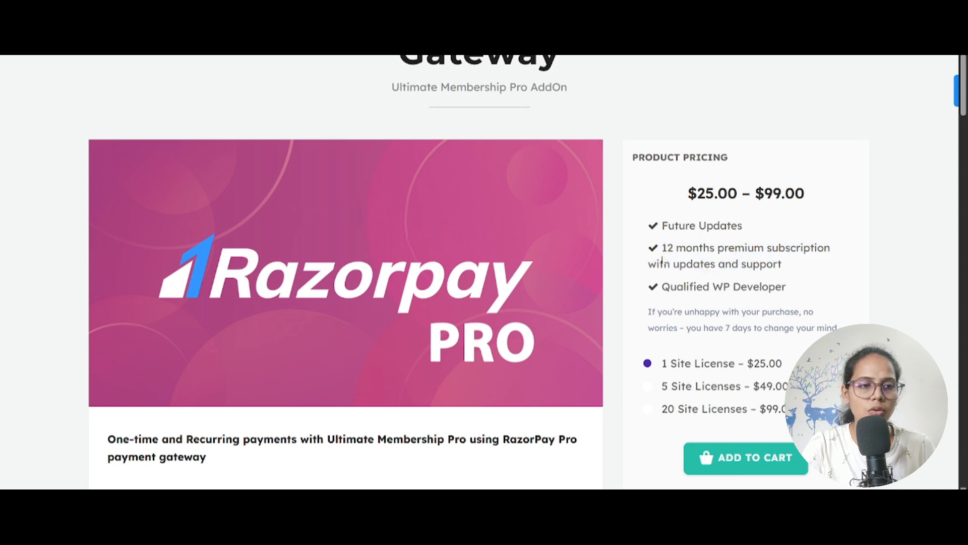
scroll(472, 299, up, 3)
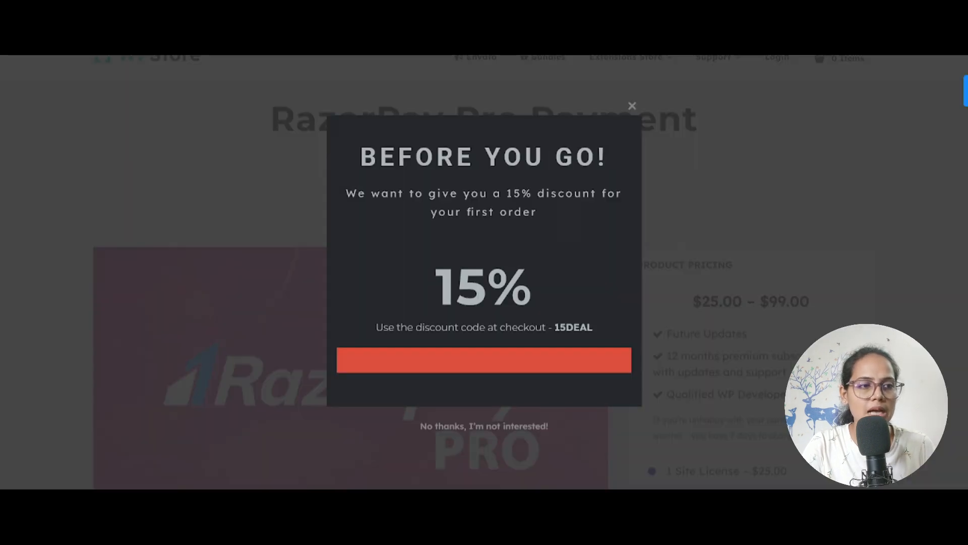
- Dismiss the first-order discount offer and return to the Add Membership Plan form's access type and subscription cycle settings
click(295, 84)
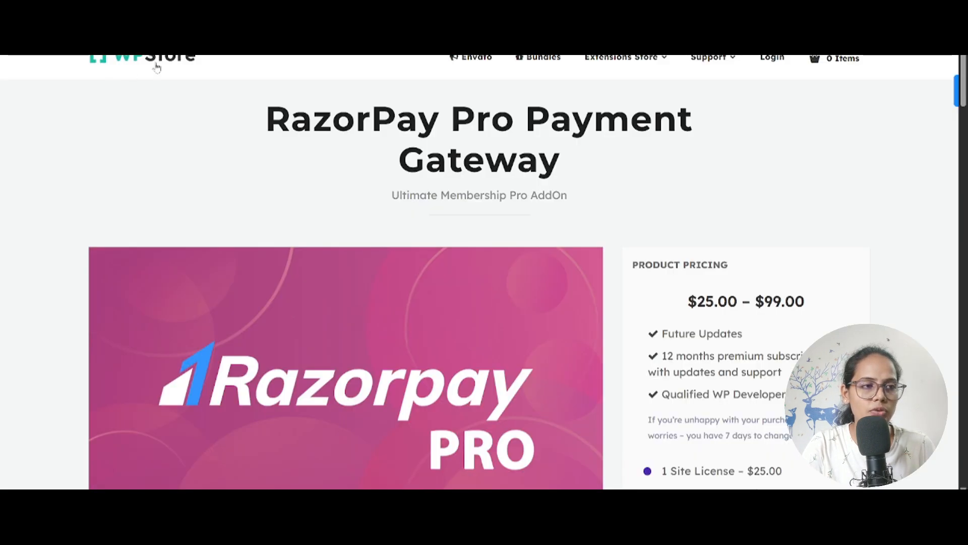
drag(156, 65, 262, 57)
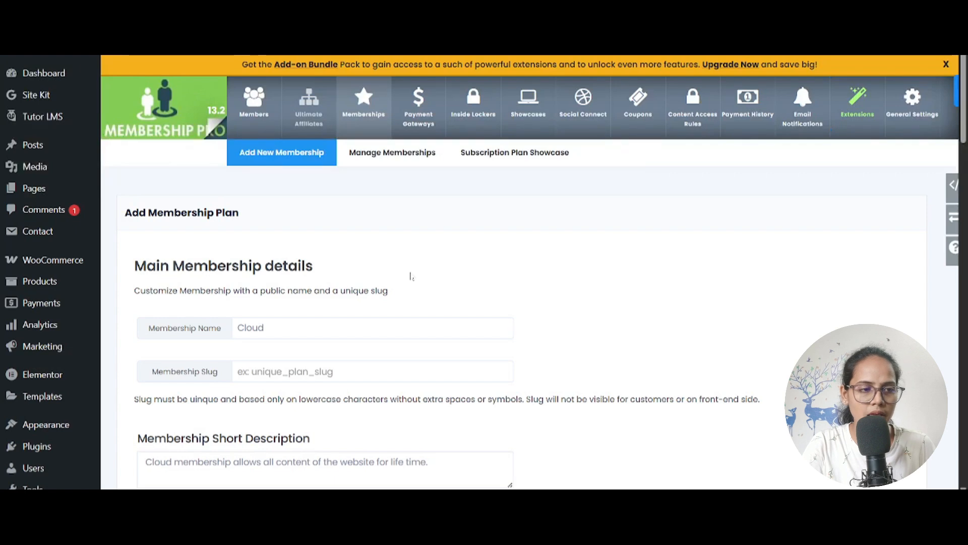
scroll(410, 274, down, 5)
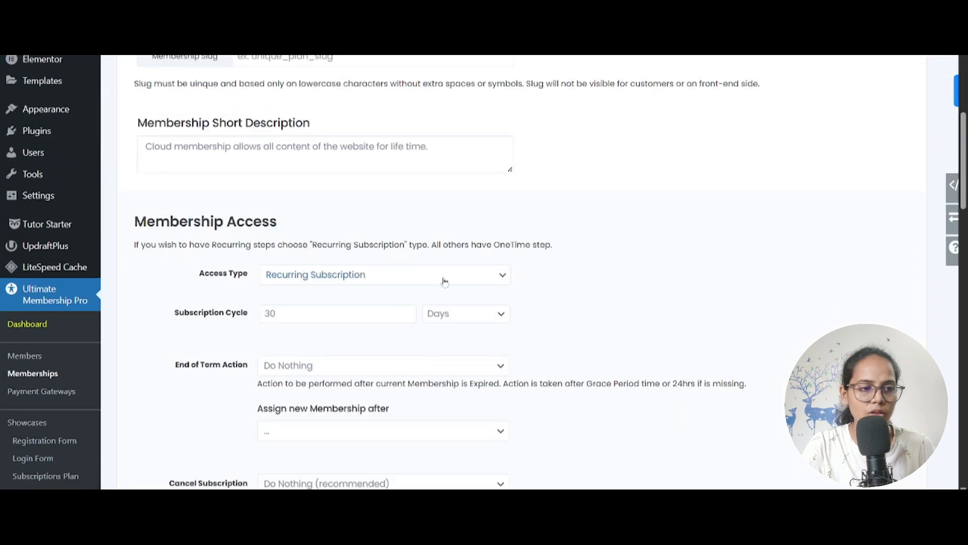
scroll(445, 282, up, 3)
scroll(326, 293, down, 3)
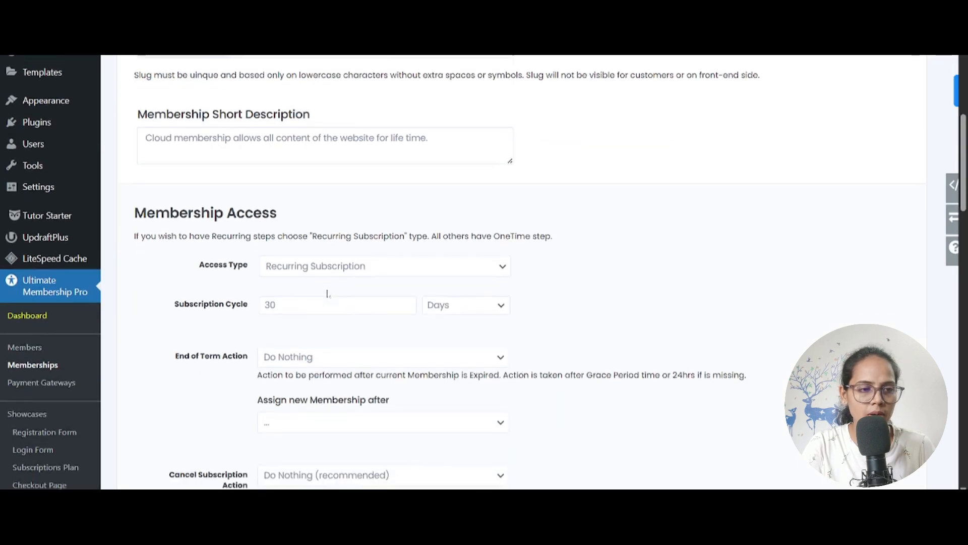
scroll(326, 292, down, 1)
click(307, 252)
scroll(309, 270, down, 1)
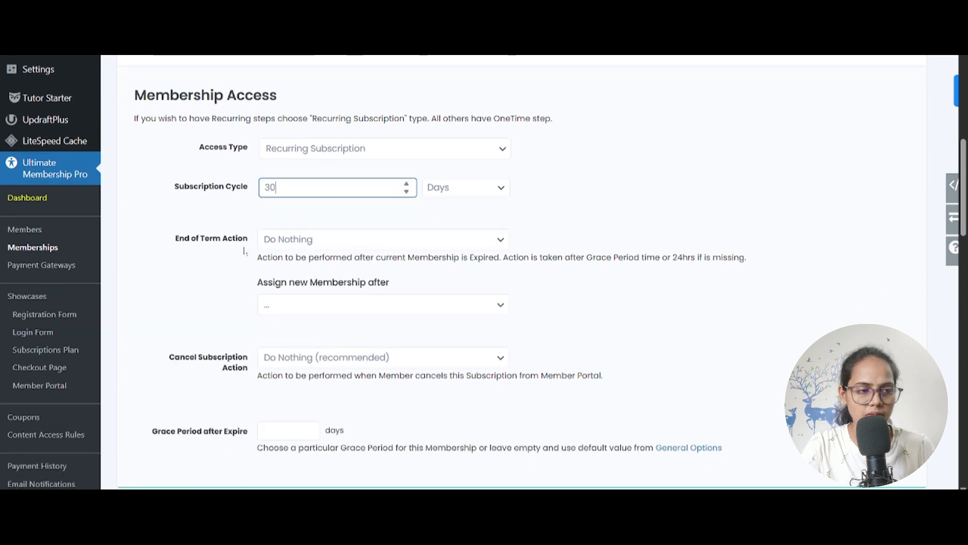
- Check the available choices for End of Term Action and for the membership assigned after it
click(311, 246)
click(311, 246)
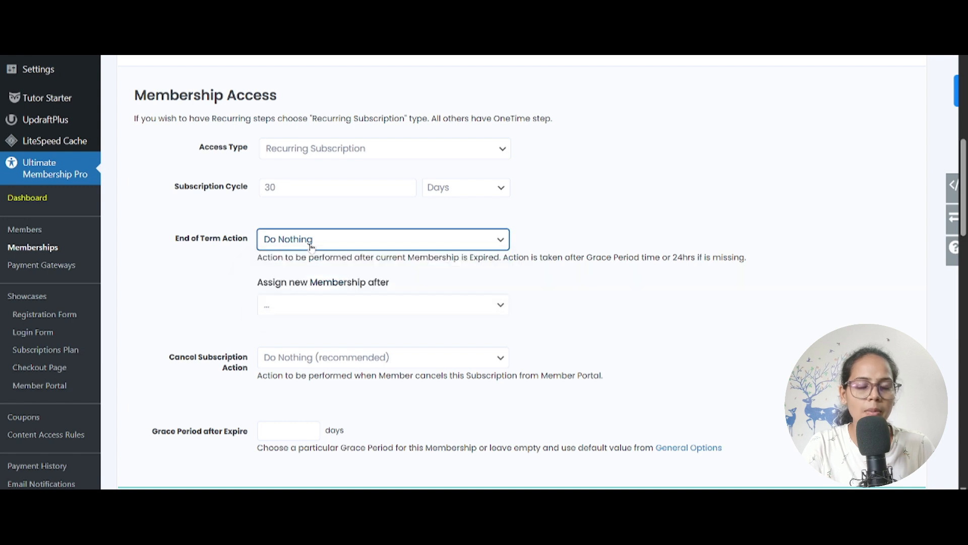
click(311, 246)
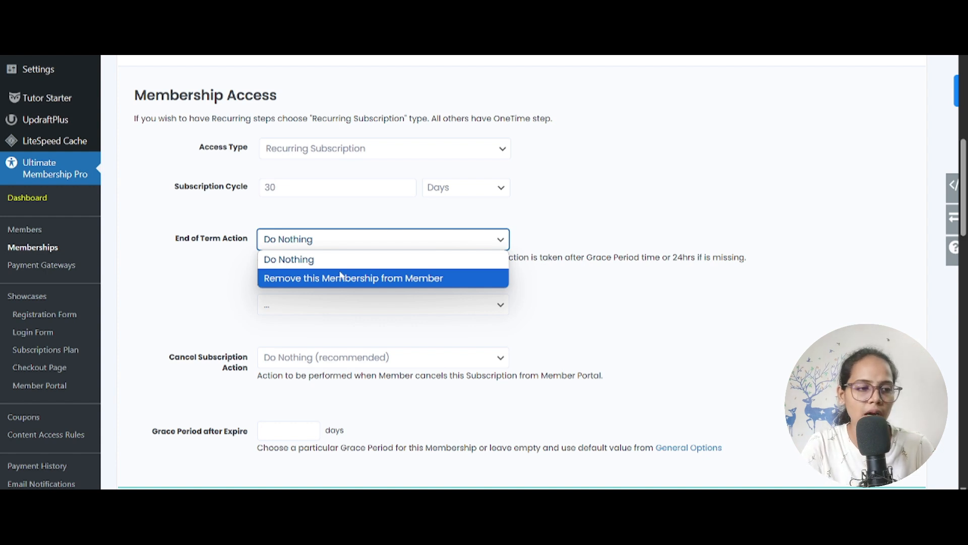
click(188, 309)
scroll(188, 309, down, 1)
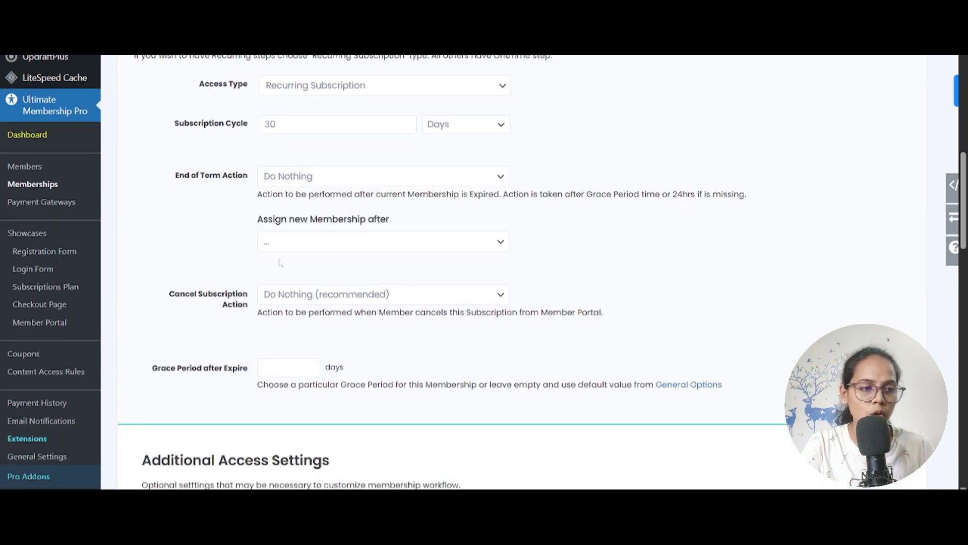
click(345, 238)
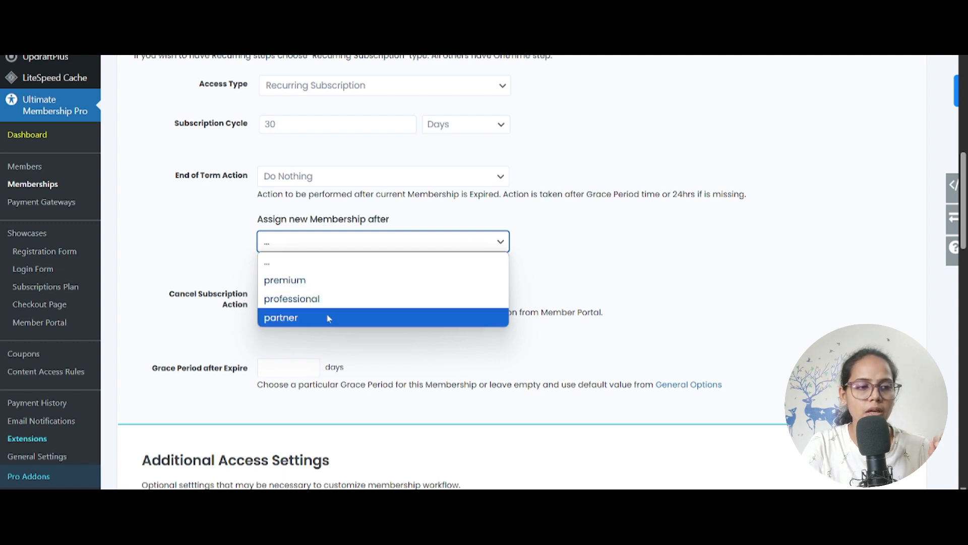
click(234, 262)
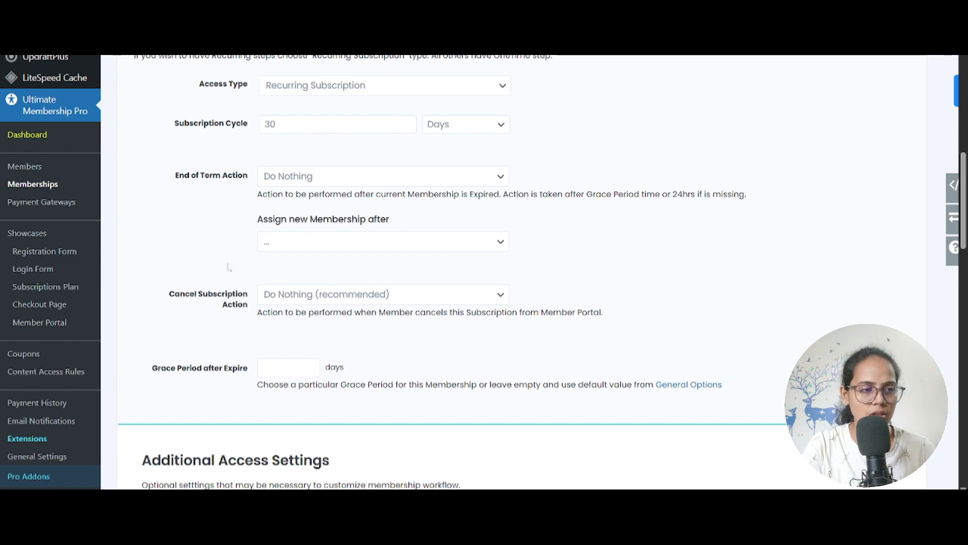
- Set the plan's Grace Period after Expire to 1 day
scroll(228, 267, down, 3)
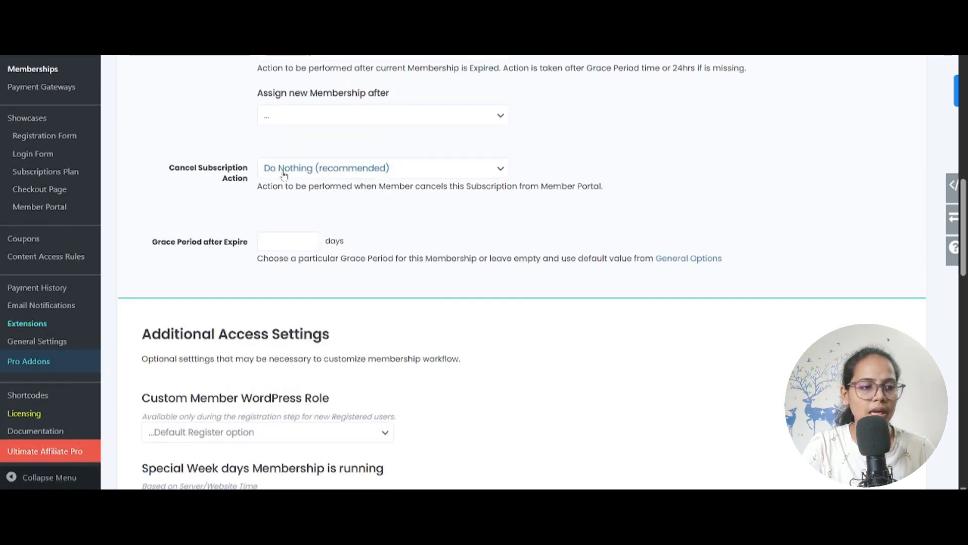
scroll(284, 174, up, 1)
scroll(291, 295, down, 2)
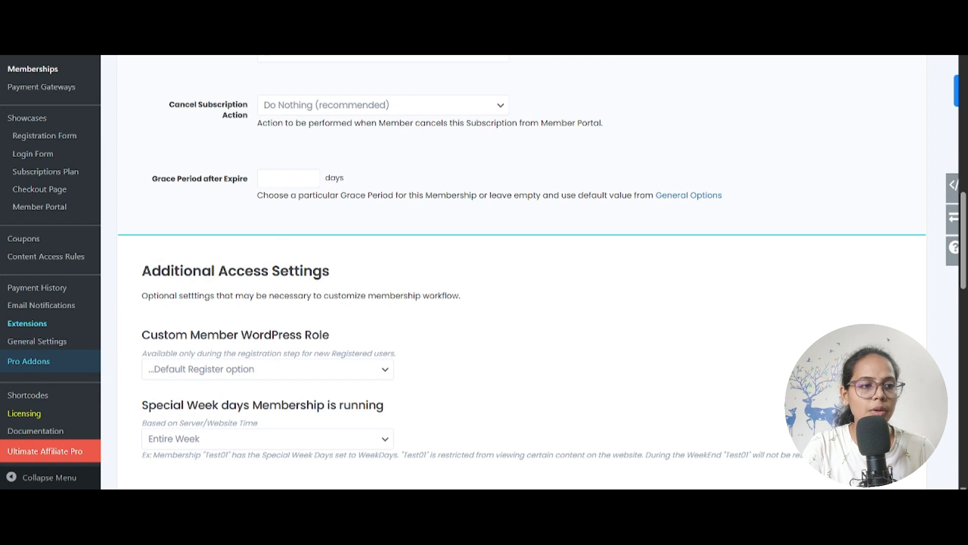
click(282, 178)
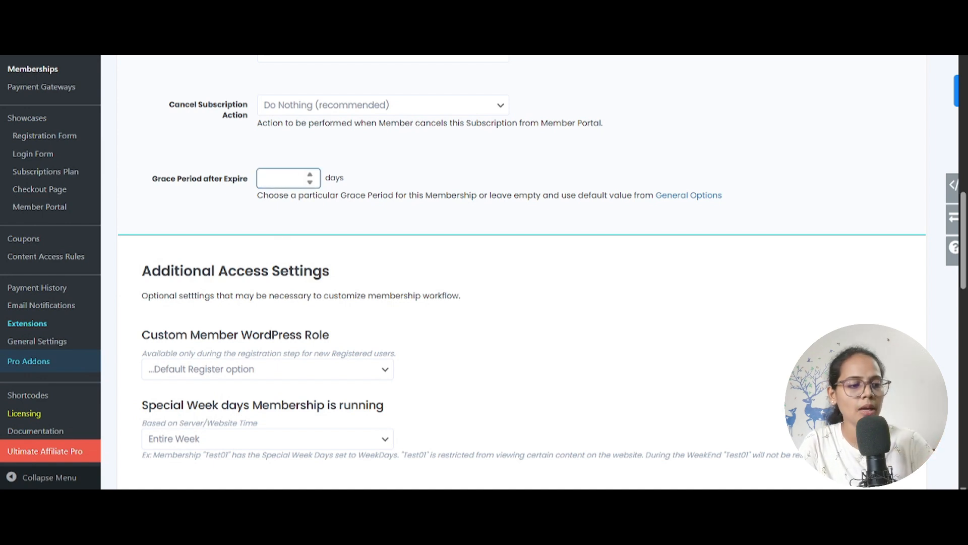
text(1)
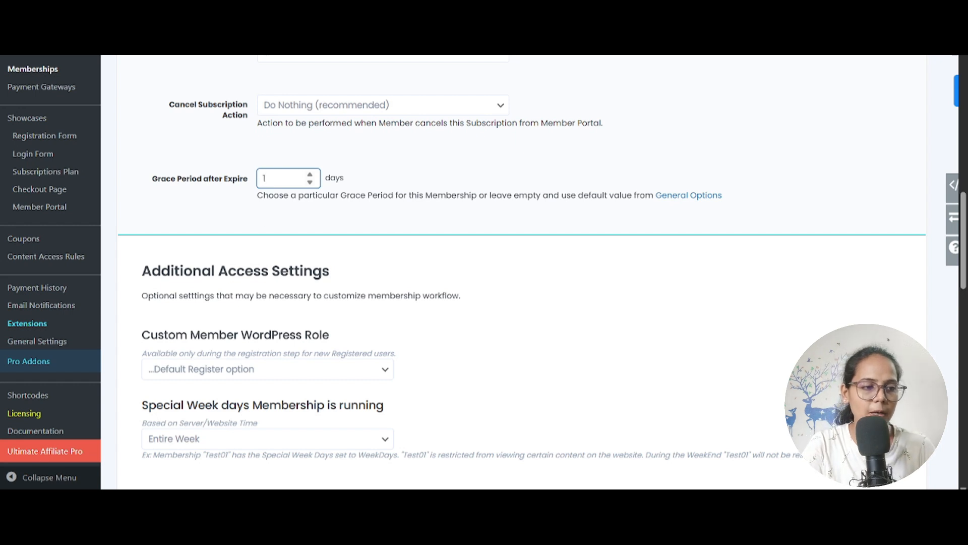
- Set the plan's billing to the Payment type with a membership price of 499 INR
scroll(522, 272, down, 1)
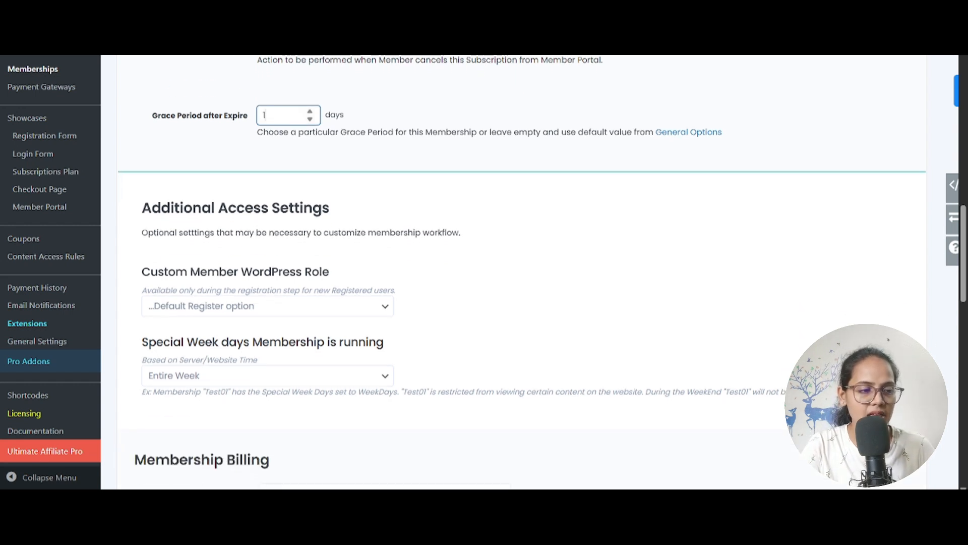
scroll(276, 181, down, 2)
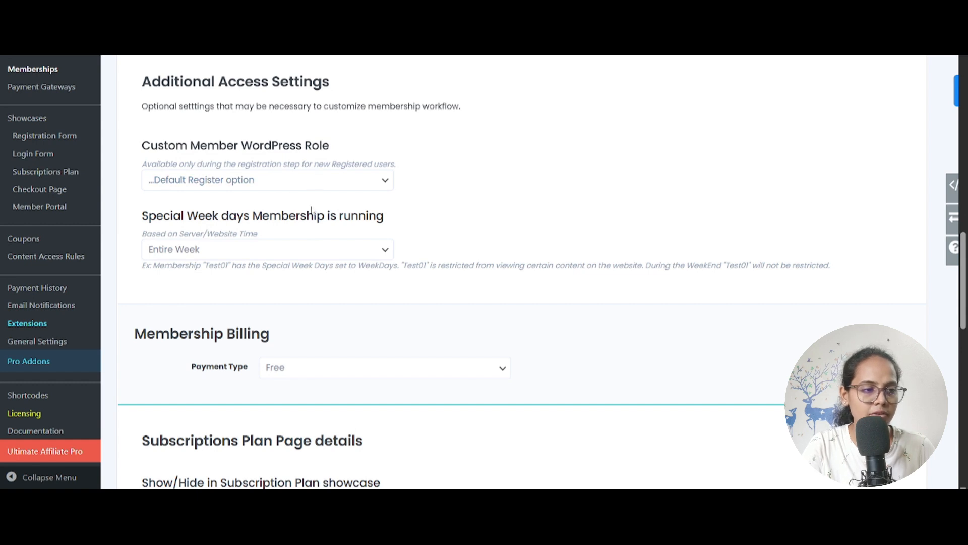
scroll(240, 249, down, 1)
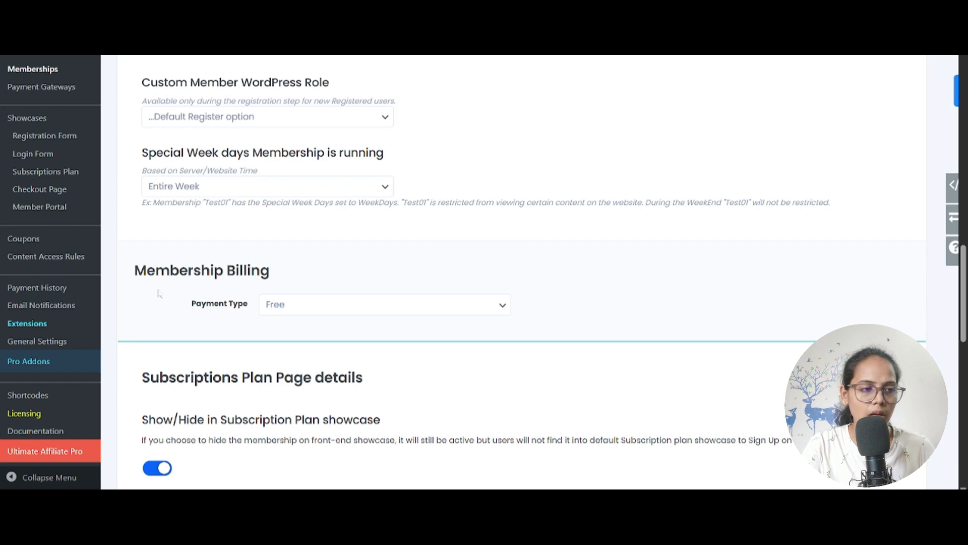
scroll(311, 312, down, 1)
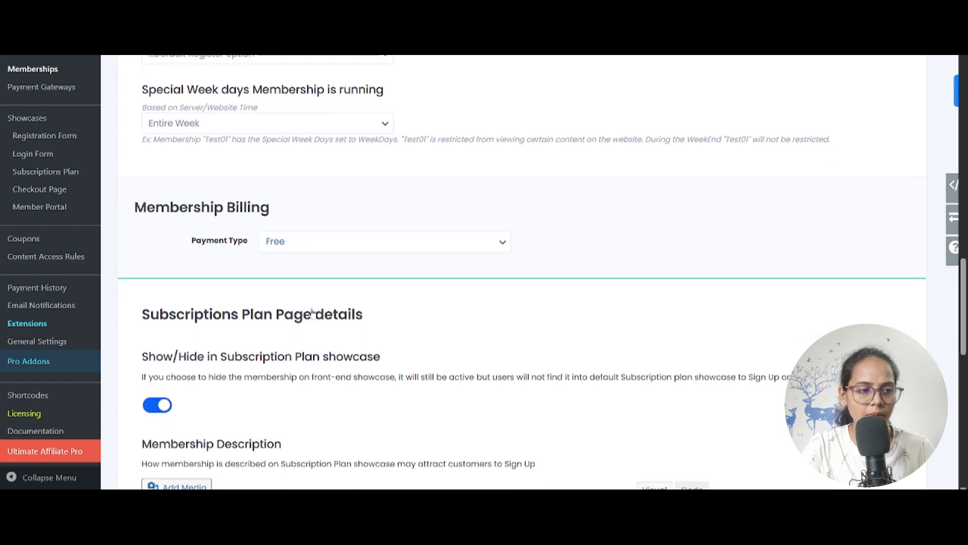
click(309, 247)
click(316, 281)
scroll(315, 280, down, 1)
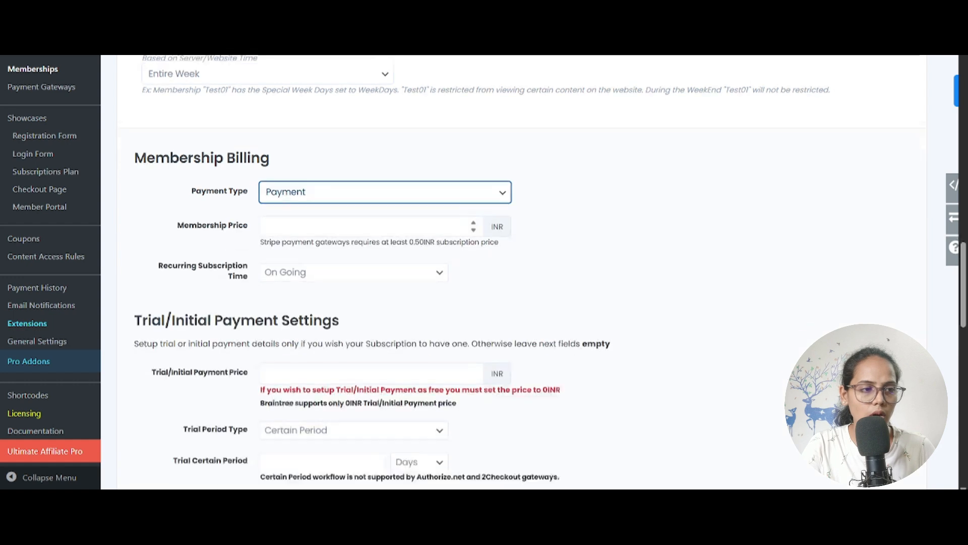
click(316, 212)
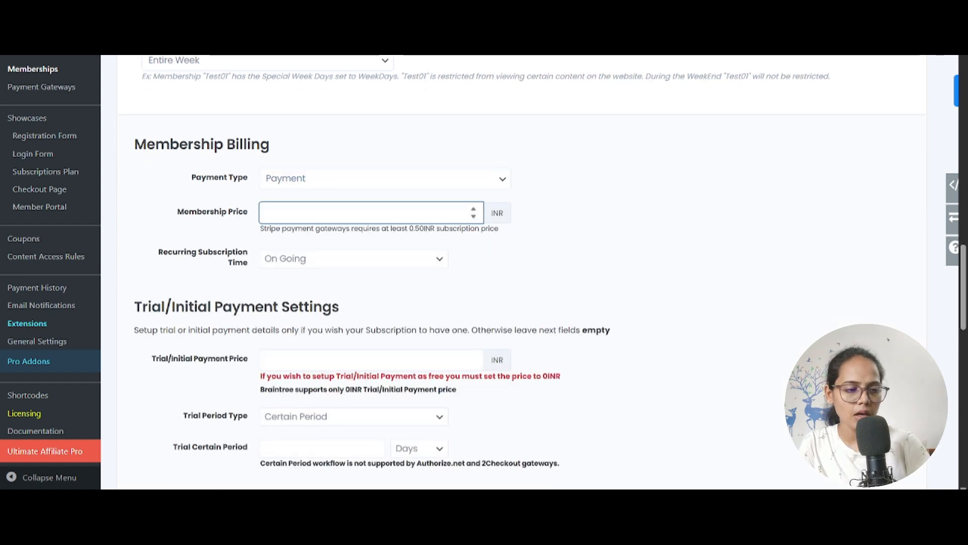
text(499)
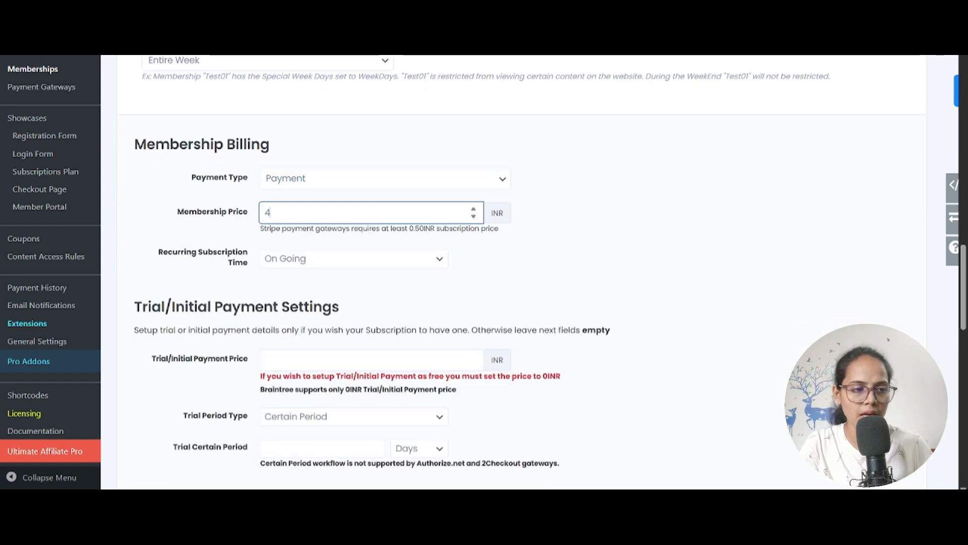
- Try the Limited recurring subscription time with its maximum periods field, and set it back to On Going
click(336, 269)
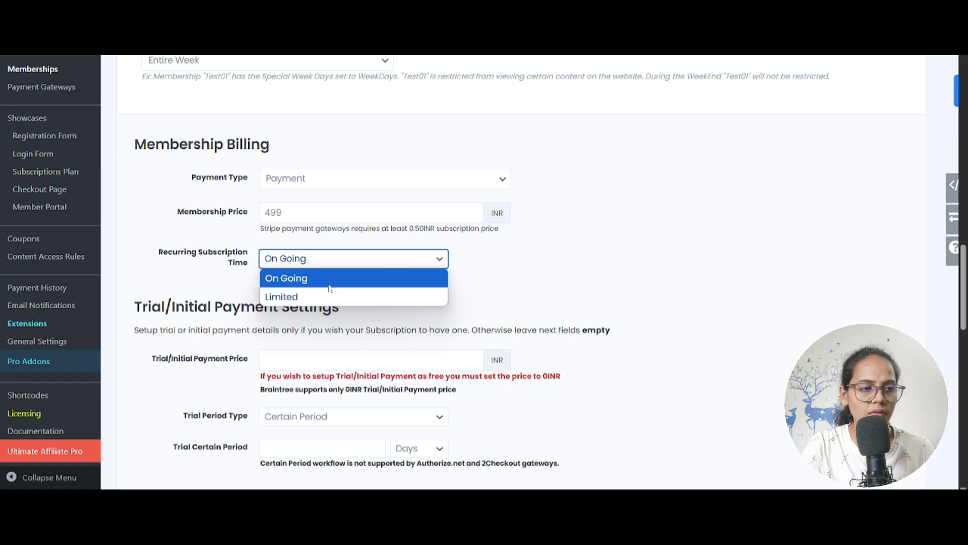
click(330, 282)
click(318, 262)
click(302, 297)
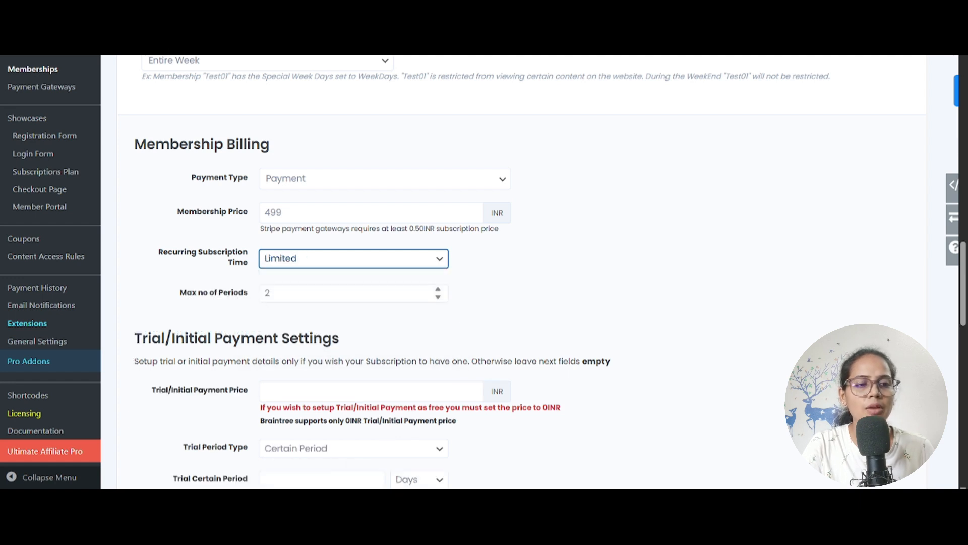
drag(283, 294, 246, 298)
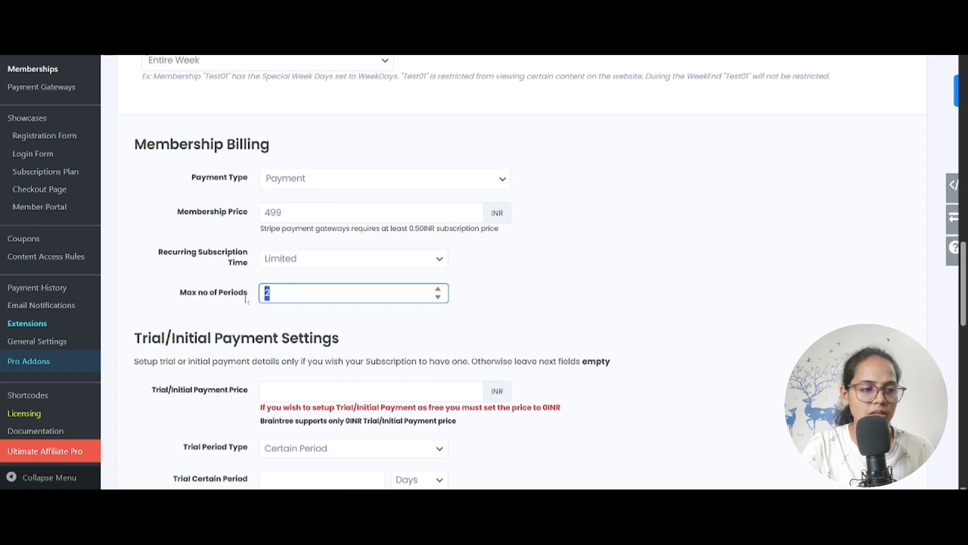
click(324, 259)
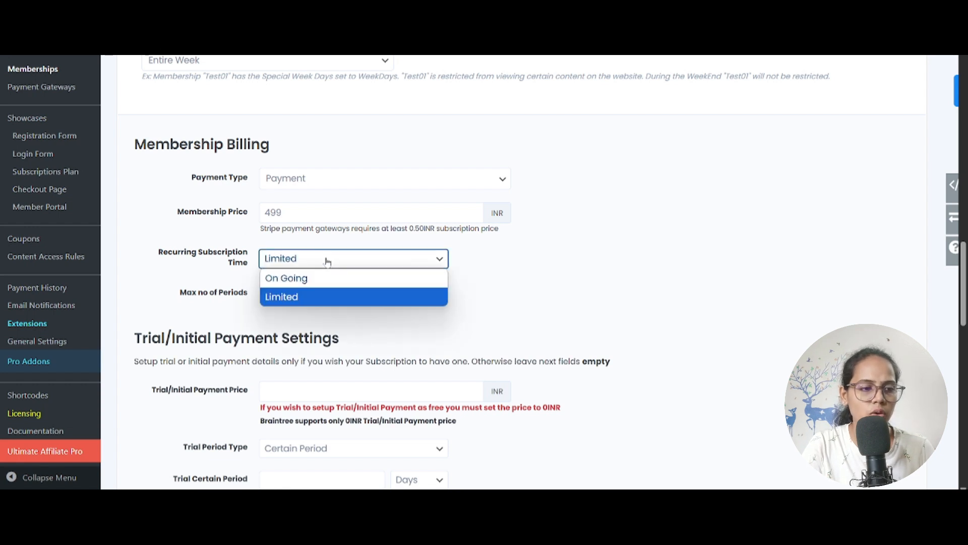
click(305, 278)
- Review the Trial/Initial Payment Settings, including the trial price field and the Trial Period Type choices
scroll(483, 286, down, 1)
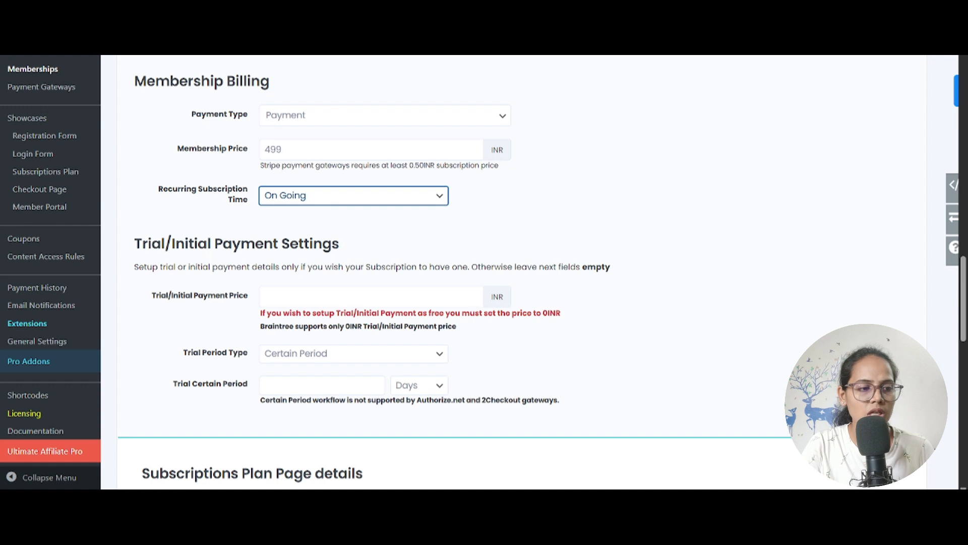
click(368, 297)
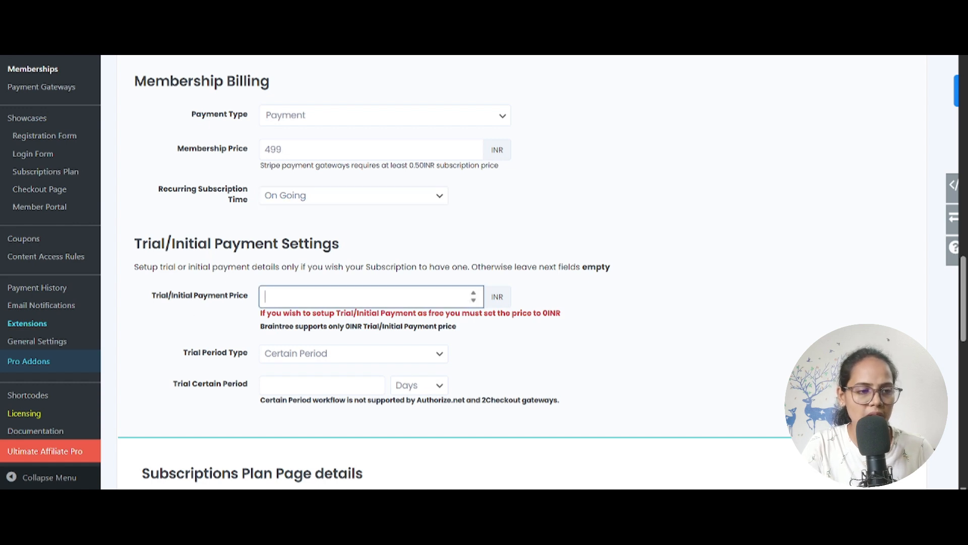
scroll(318, 244, down, 2)
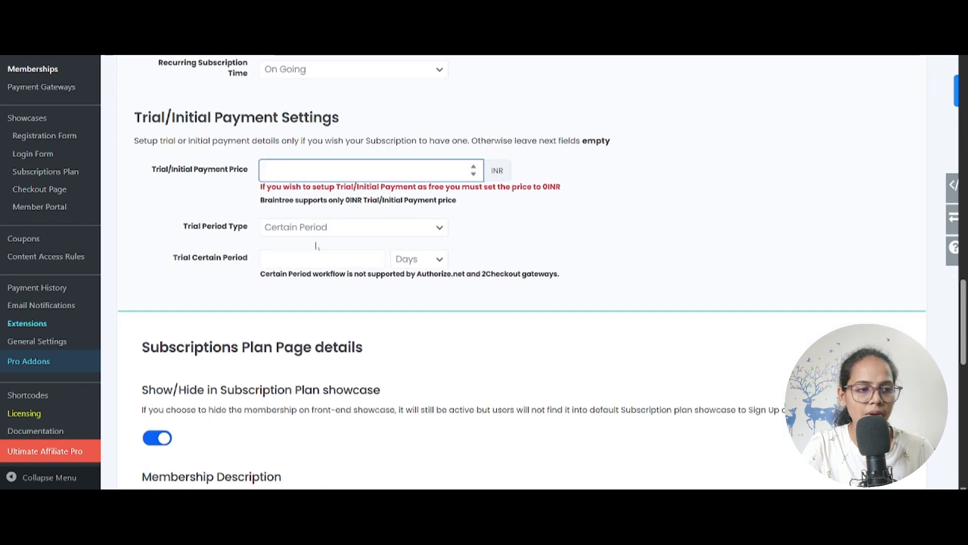
click(316, 231)
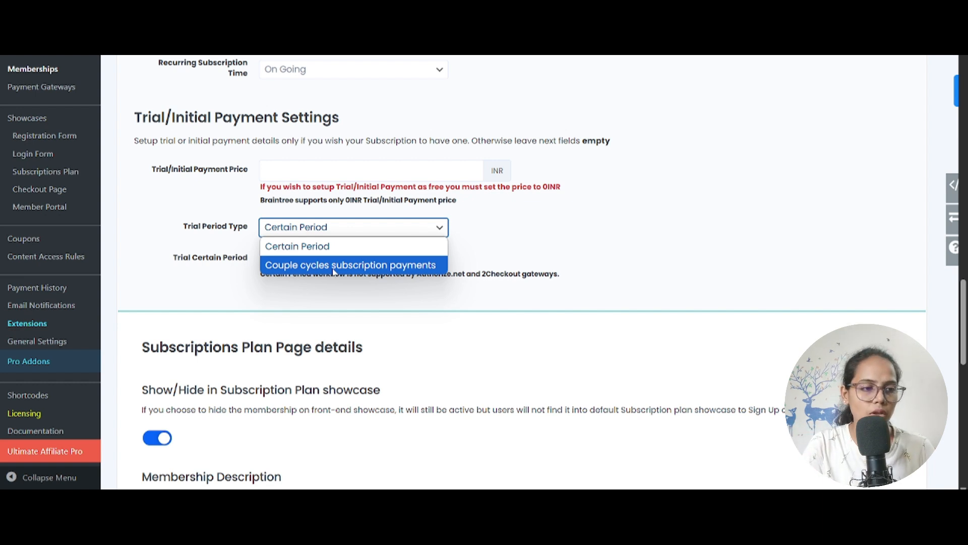
key(Escape)
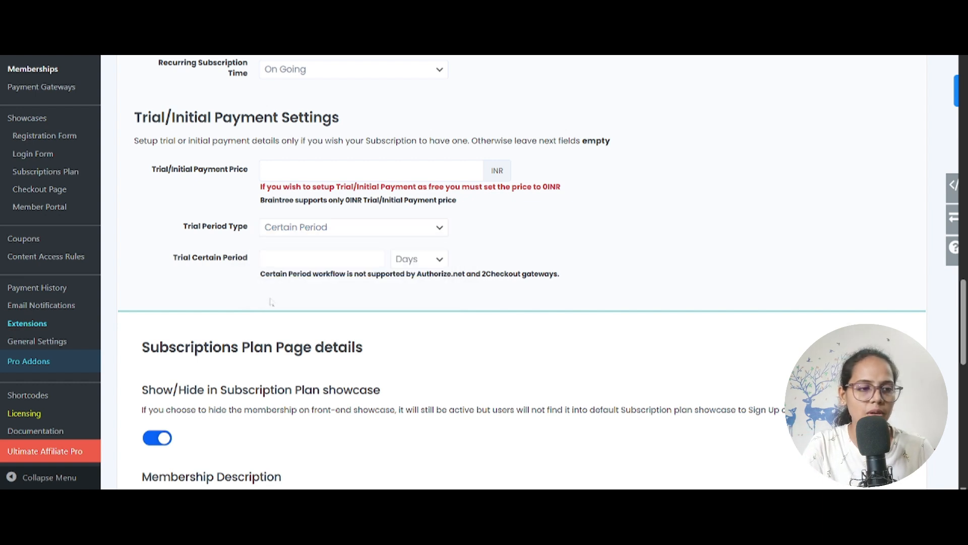
- Set the Price Details shown on the Subscriptions Plan page to "Rs. 499/-"
click(317, 259)
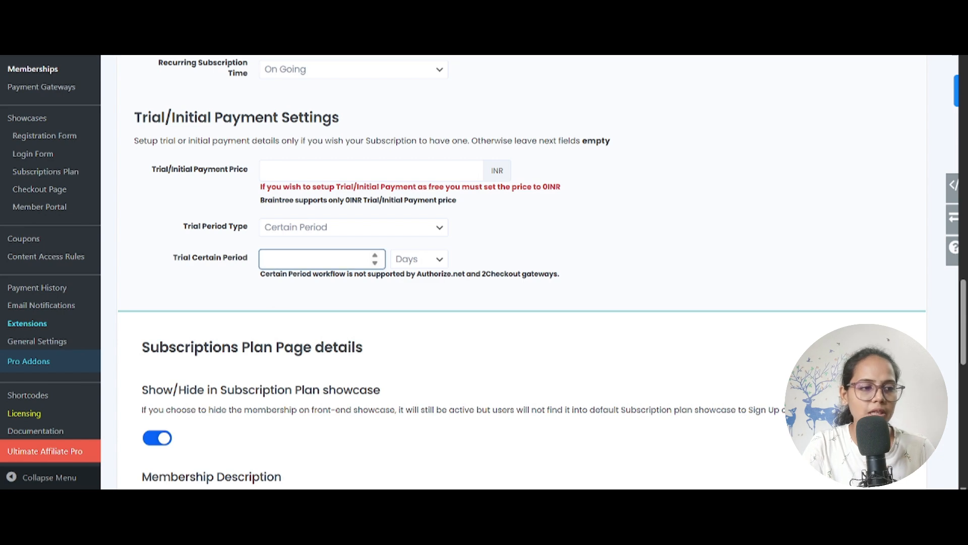
scroll(363, 237, down, 3)
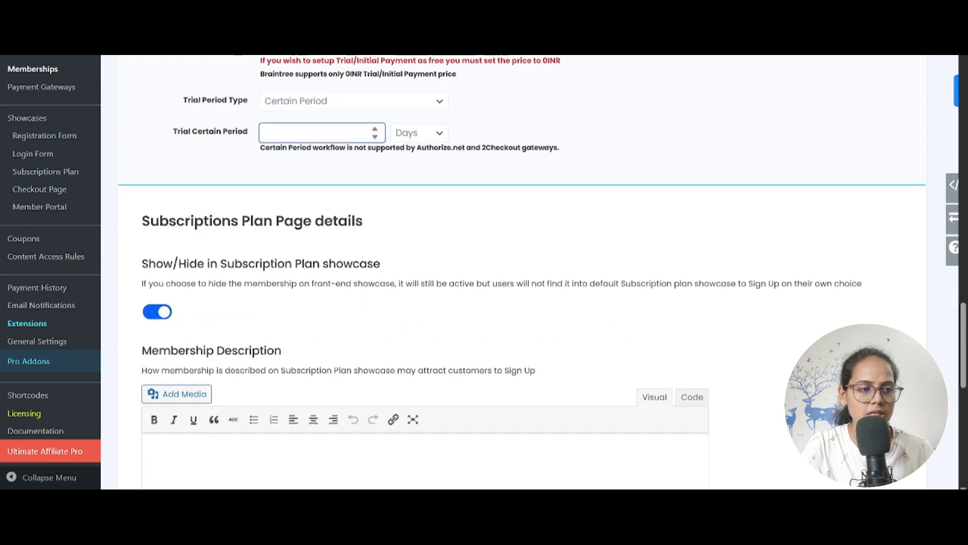
scroll(363, 237, down, 3)
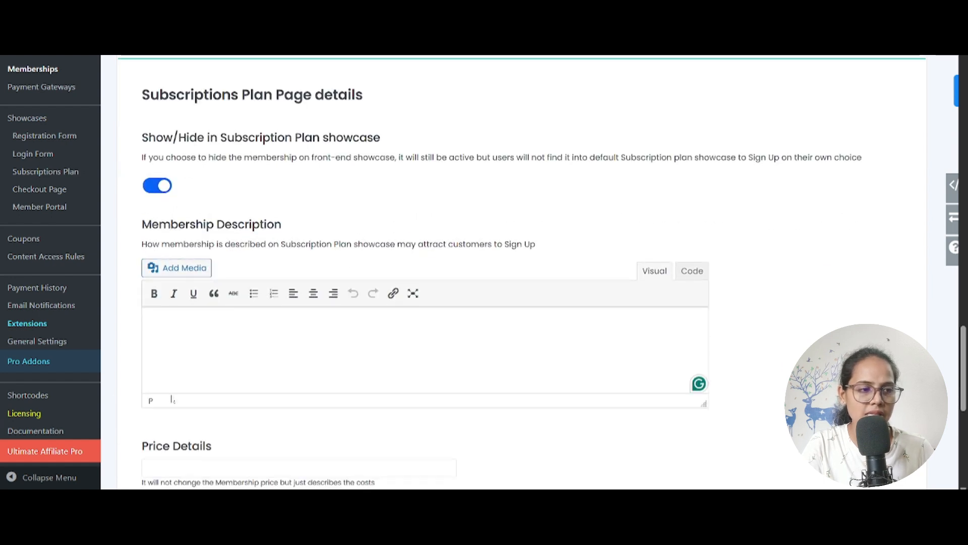
scroll(237, 315, down, 4)
click(299, 278)
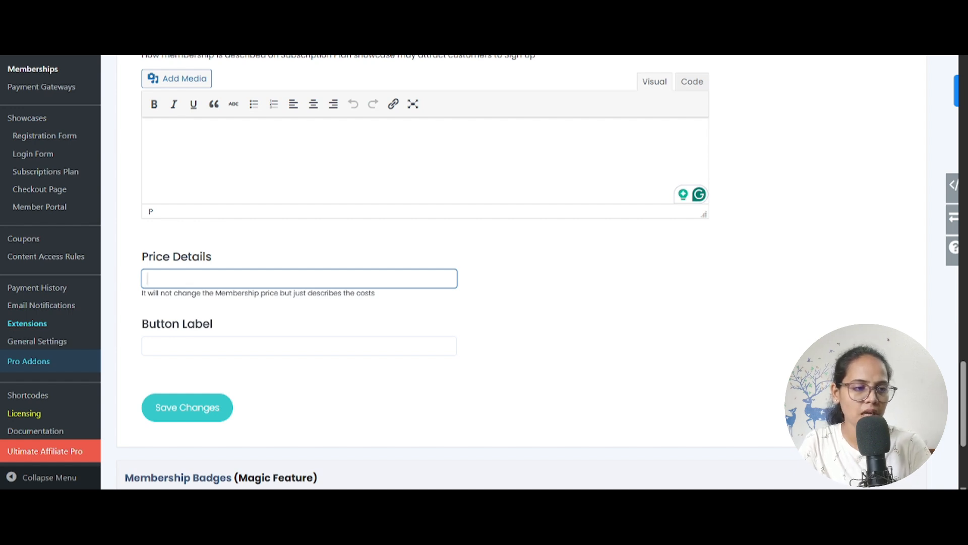
text(Rs)
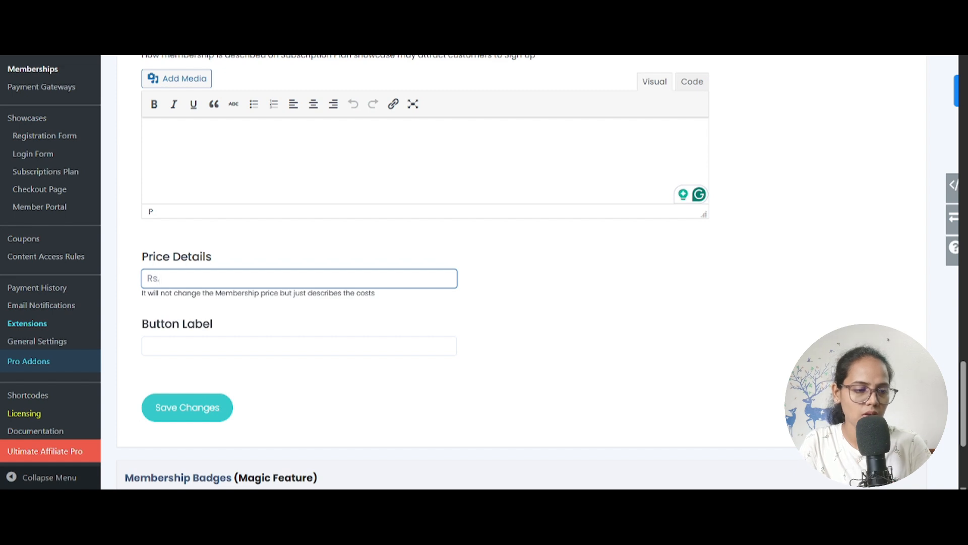
text(. 499/-)
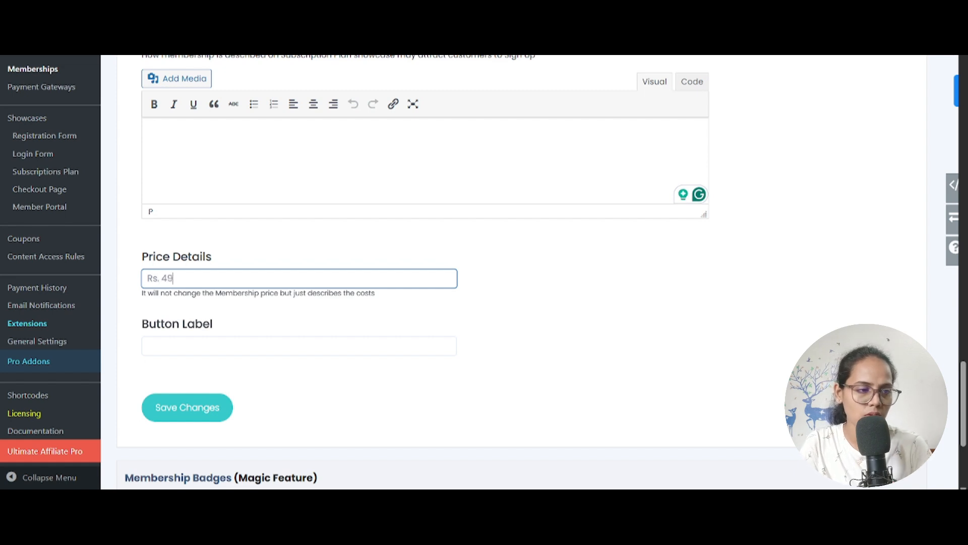
- Set the plan's Button Label to "Buy Now" and try to save the membership plan
key(Tab)
text(Buy )
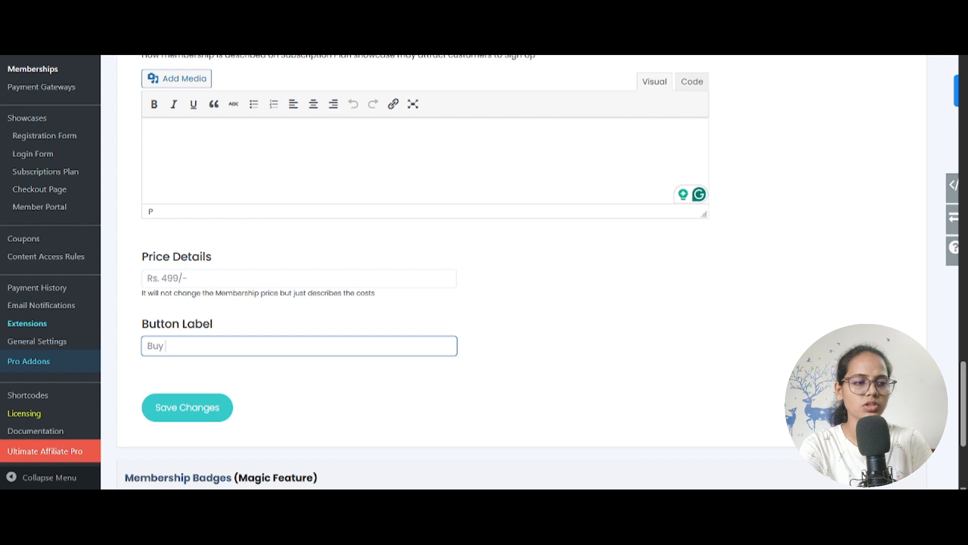
text(Now)
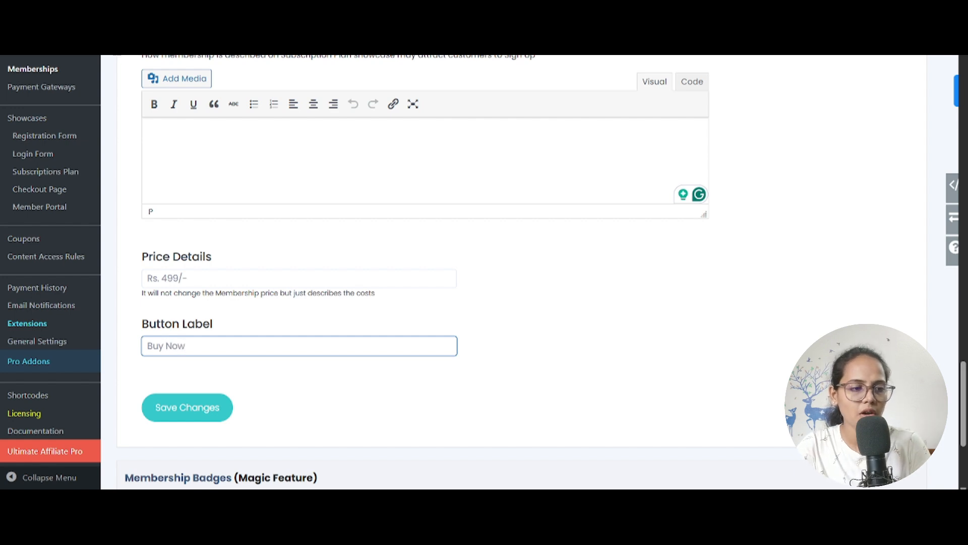
scroll(187, 416, down, 3)
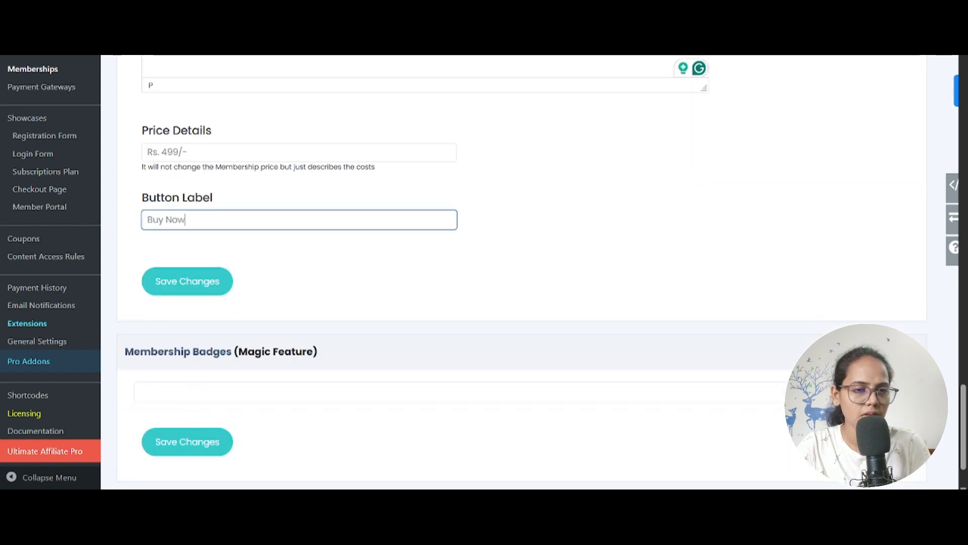
scroll(190, 412, up, 3)
click(190, 411)
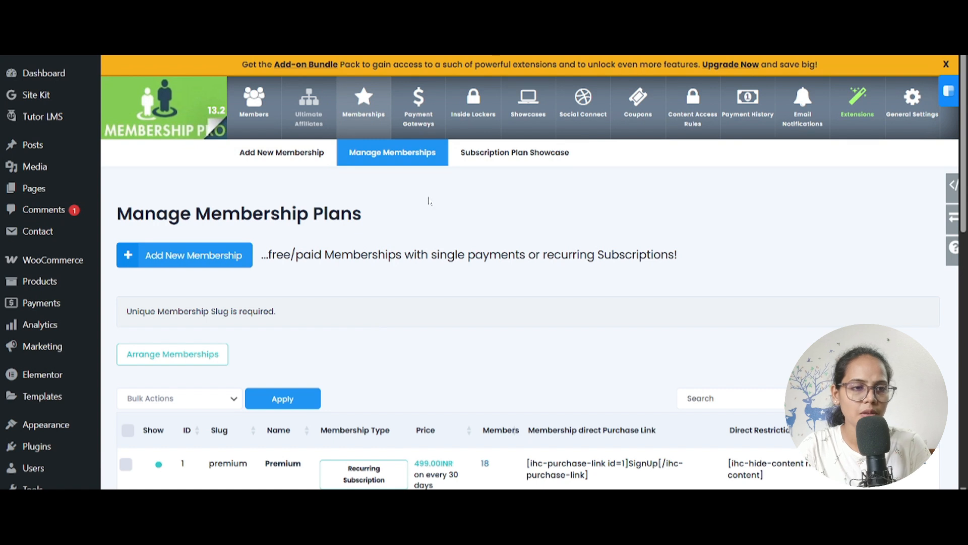
- Open the Subscription Plan Showcase and examine its [ihc-select-level] shortcode, selected template and plan card preview
click(506, 158)
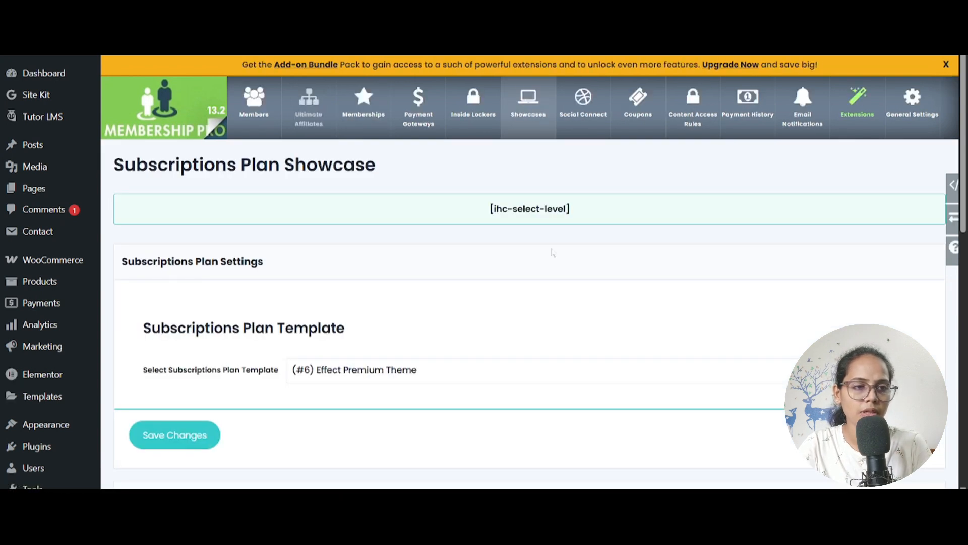
scroll(504, 254, down, 3)
drag(575, 86, 464, 87)
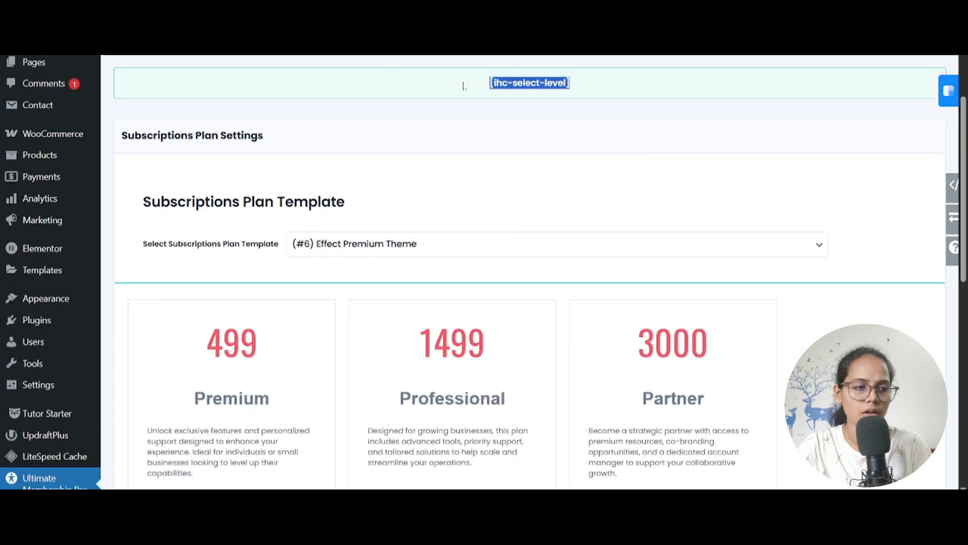
scroll(449, 174, down, 8)
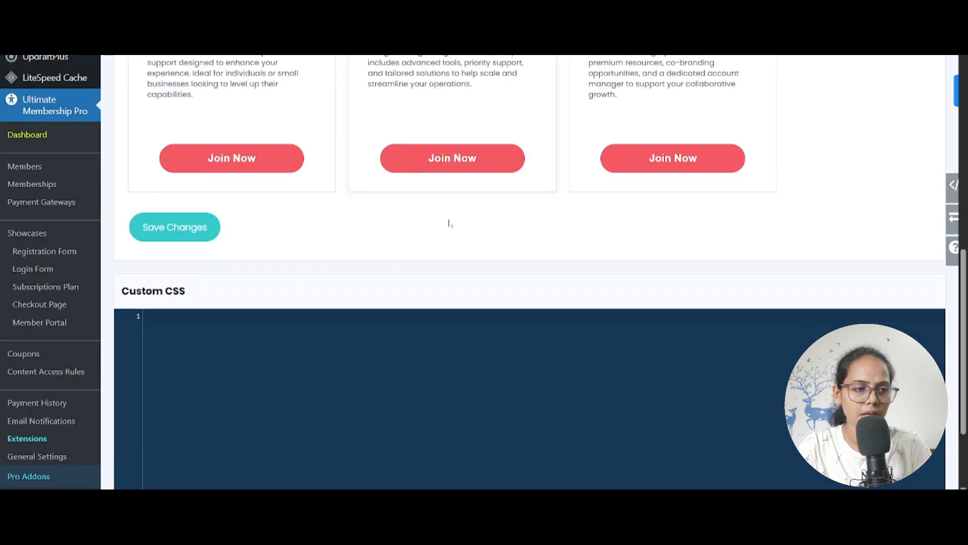
scroll(449, 224, up, 7)
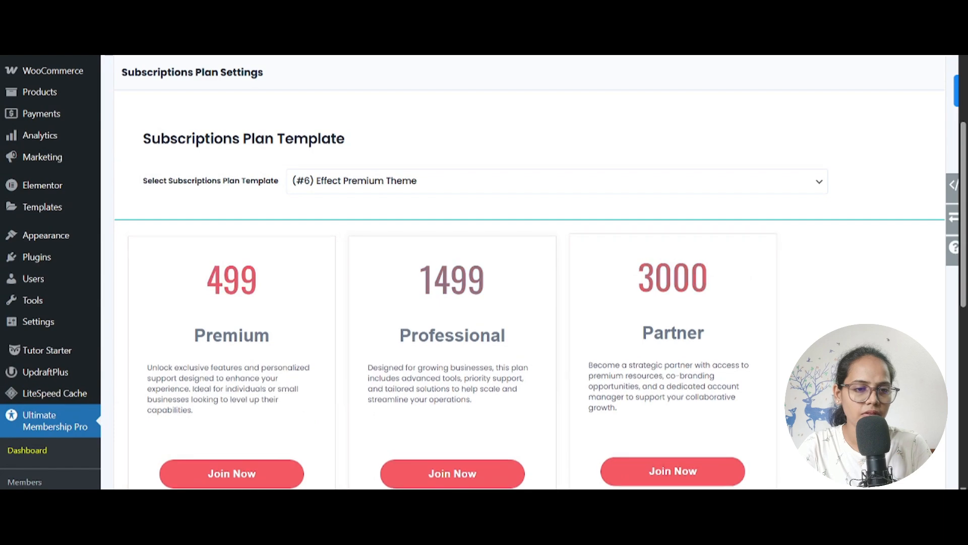
scroll(681, 358, down, 1)
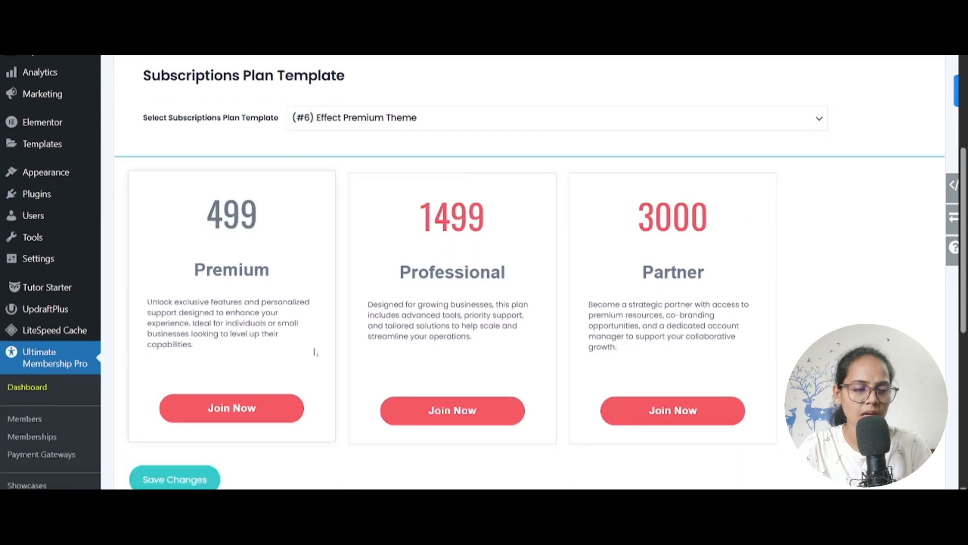
scroll(461, 297, up, 5)
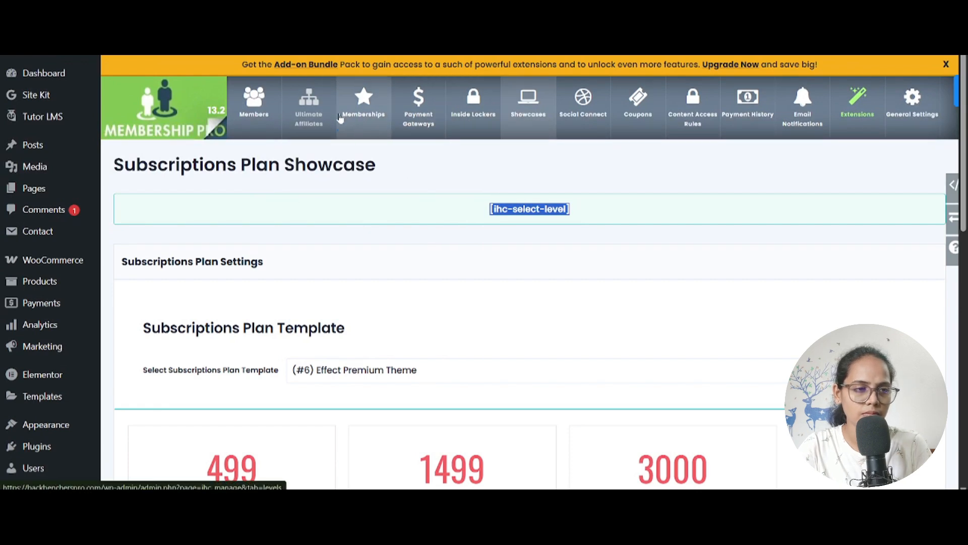
click(482, 162)
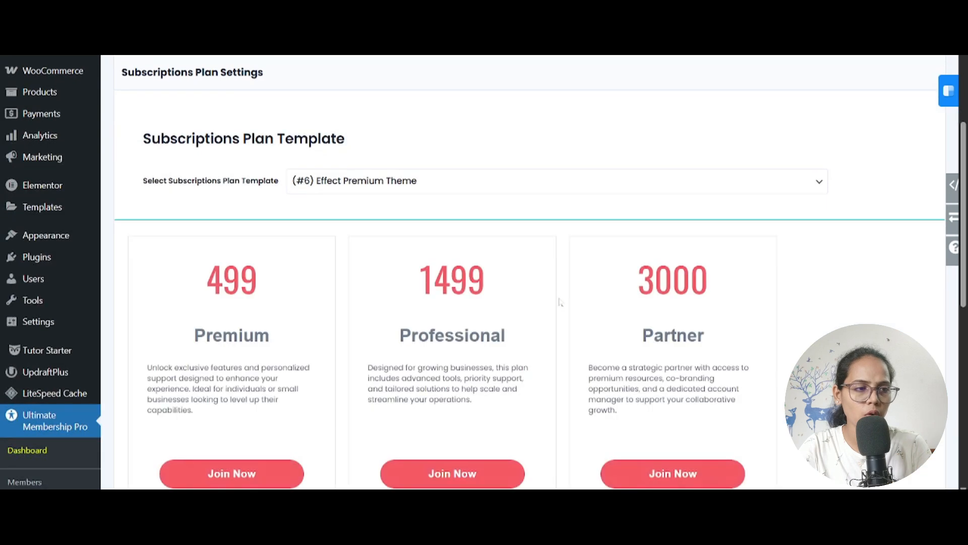
scroll(559, 301, down, 7)
scroll(503, 377, up, 10)
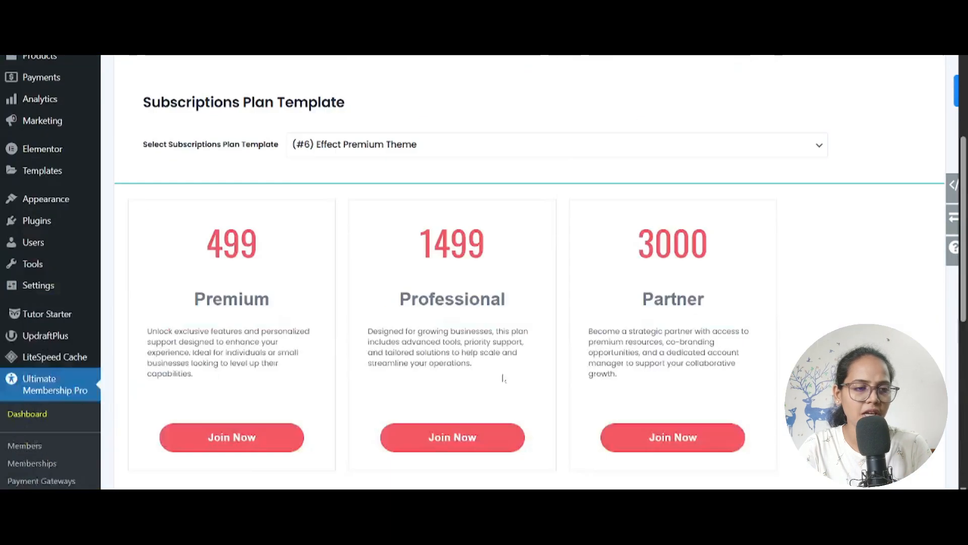
drag(567, 223, 438, 208)
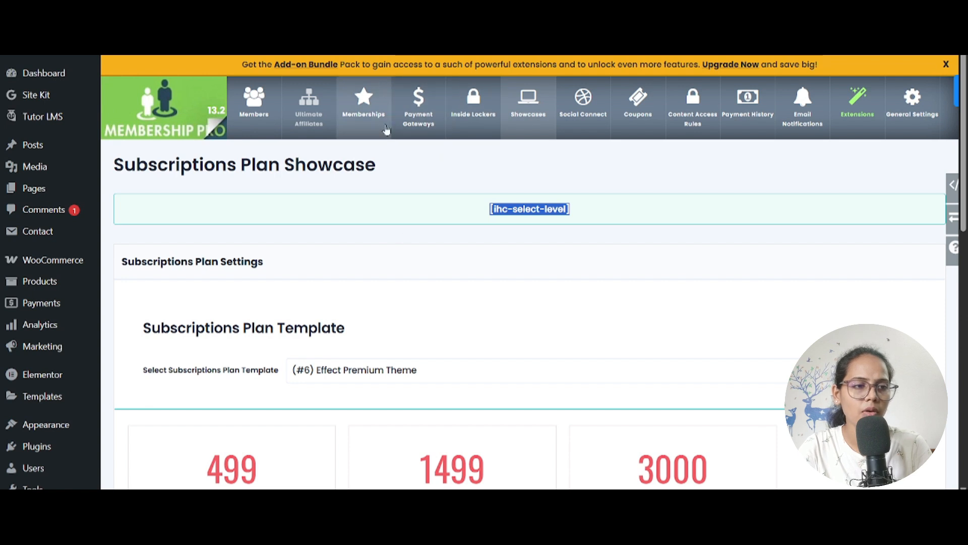
- Open the RazorPay settings among the payment gateways and examine the Key Id and Secret Key fields
click(418, 112)
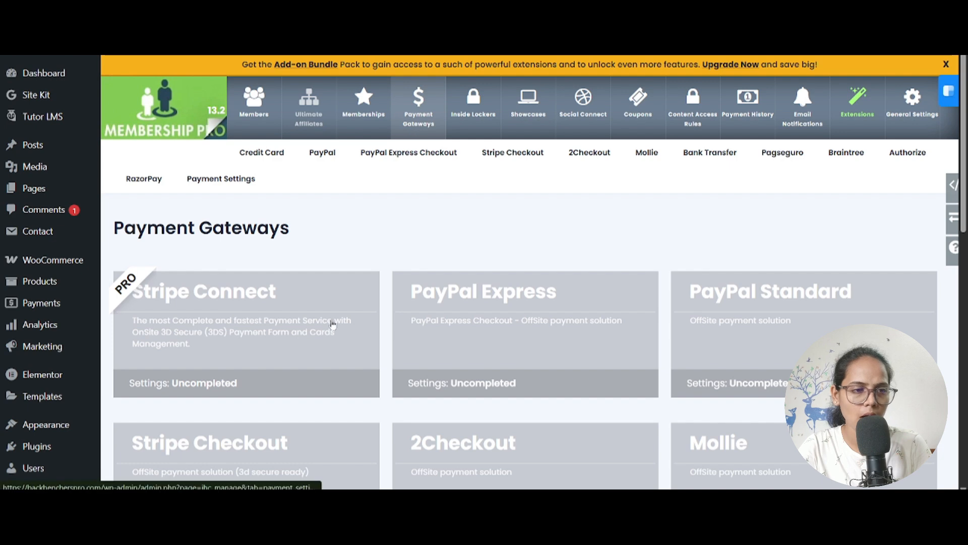
scroll(348, 333, down, 10)
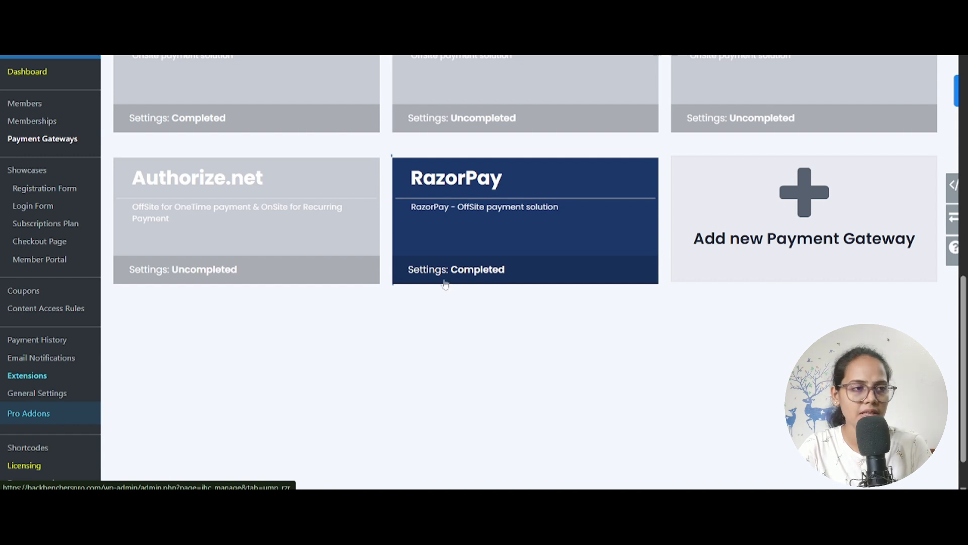
click(527, 211)
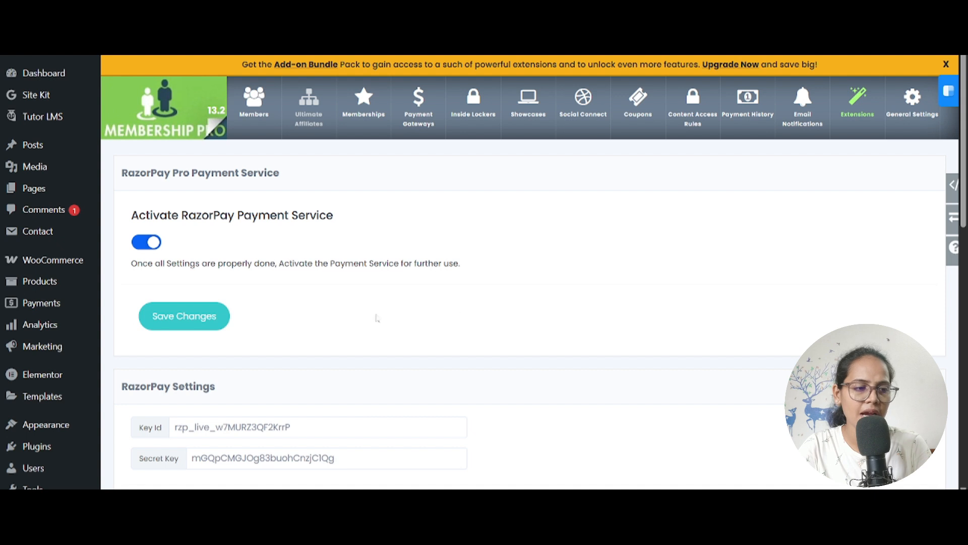
scroll(369, 323, down, 1)
drag(337, 396, 219, 395)
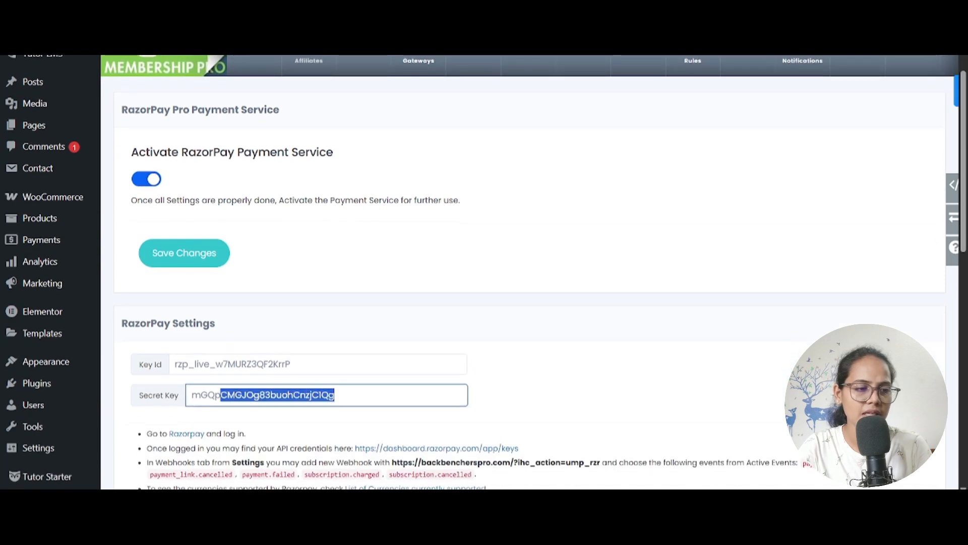
click(291, 364)
drag(291, 364, 166, 365)
drag(337, 395, 115, 397)
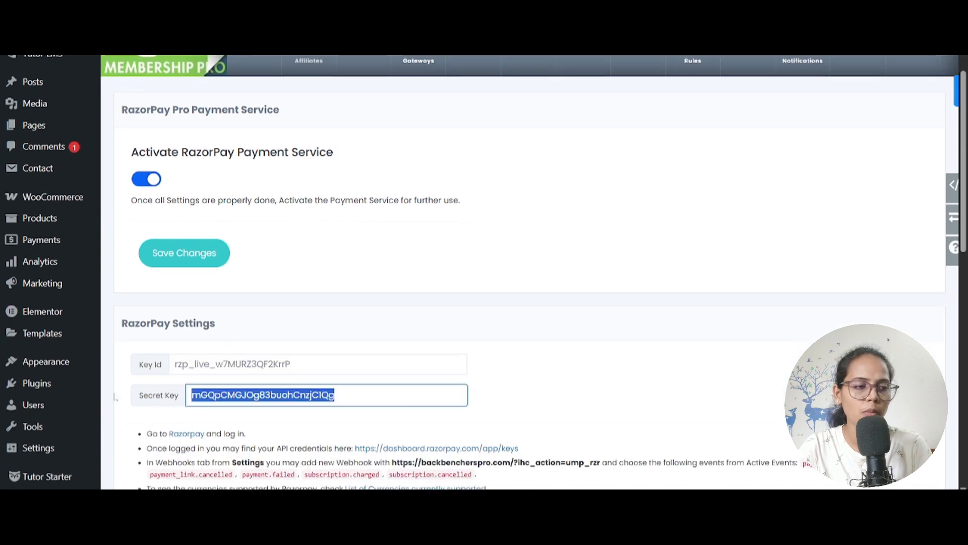
- Review the RazorPay activation switch and the remaining gateway settings down to Extra Settings
scroll(389, 348, up, 1)
scroll(390, 349, up, 1)
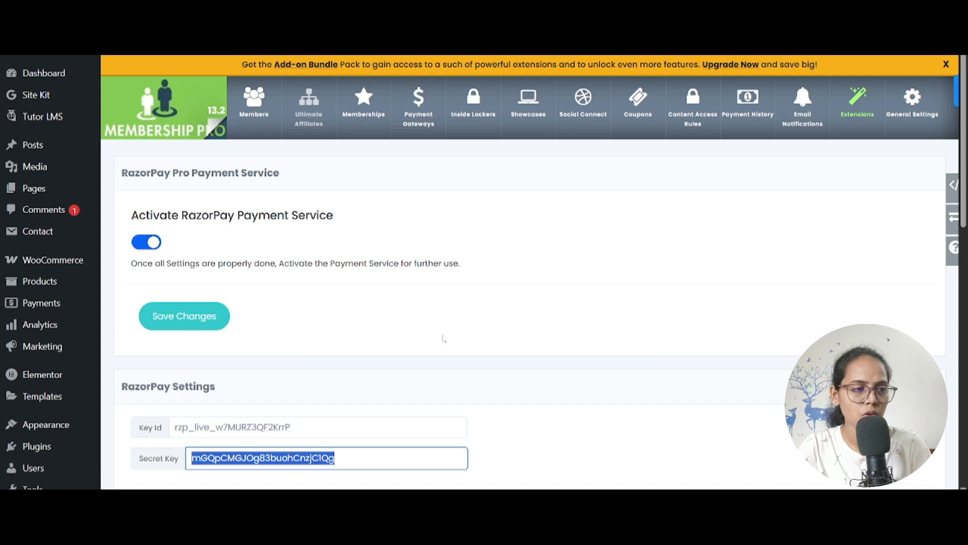
scroll(444, 338, down, 1)
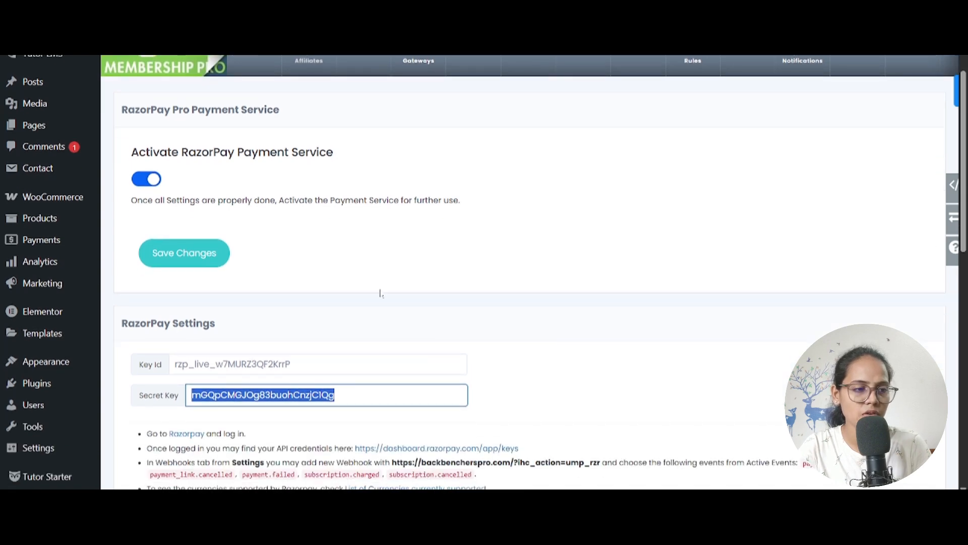
scroll(151, 209, down, 10)
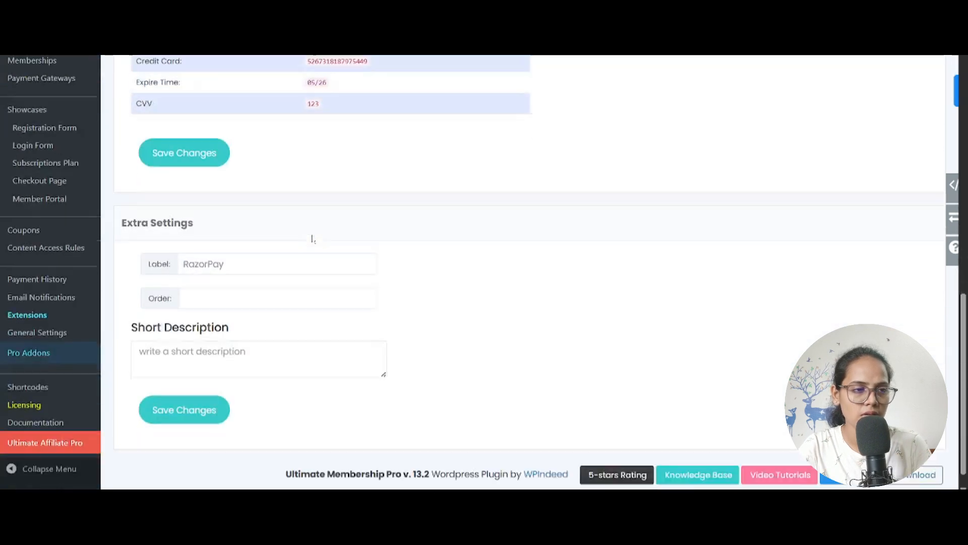
scroll(319, 265, up, 15)
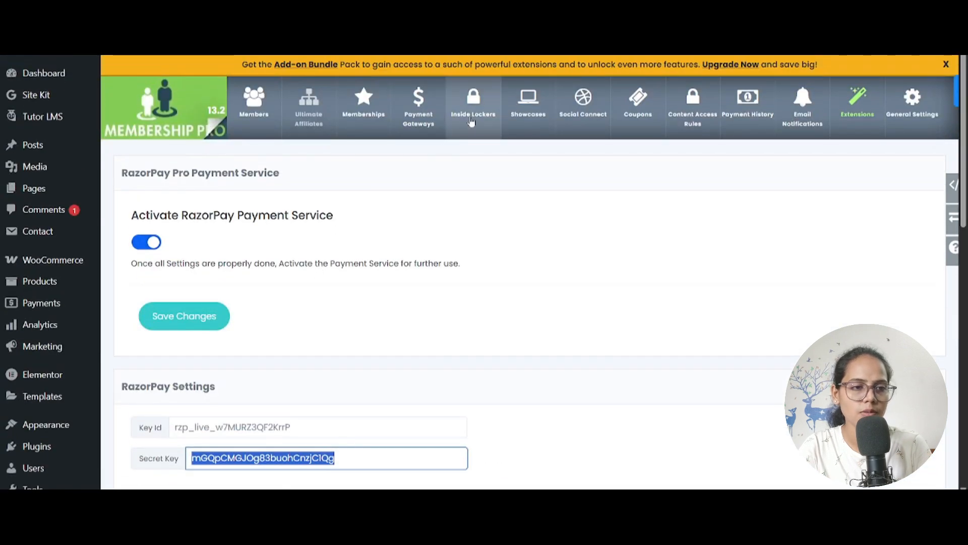
- Open Inside Lockers and look over the list of locker templates and its bulk actions
click(471, 118)
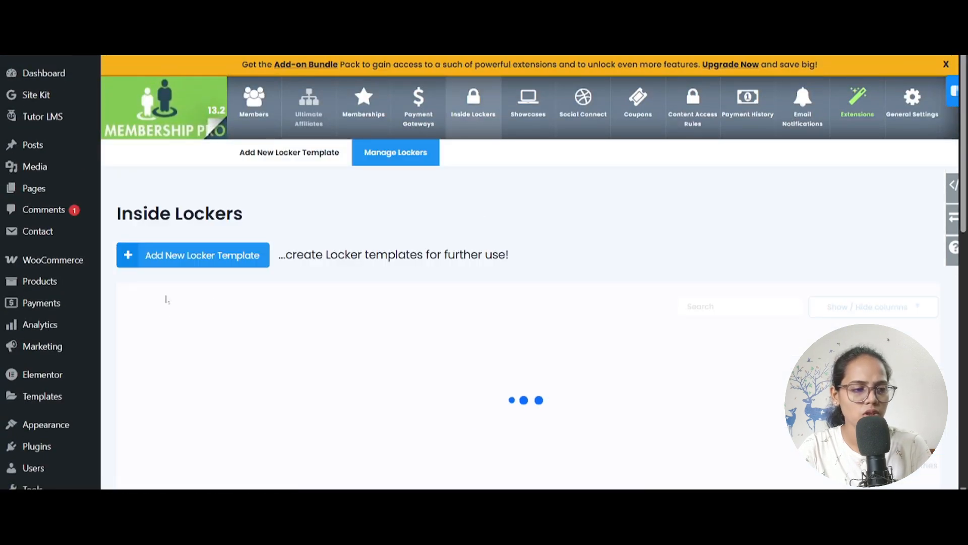
scroll(302, 298, down, 1)
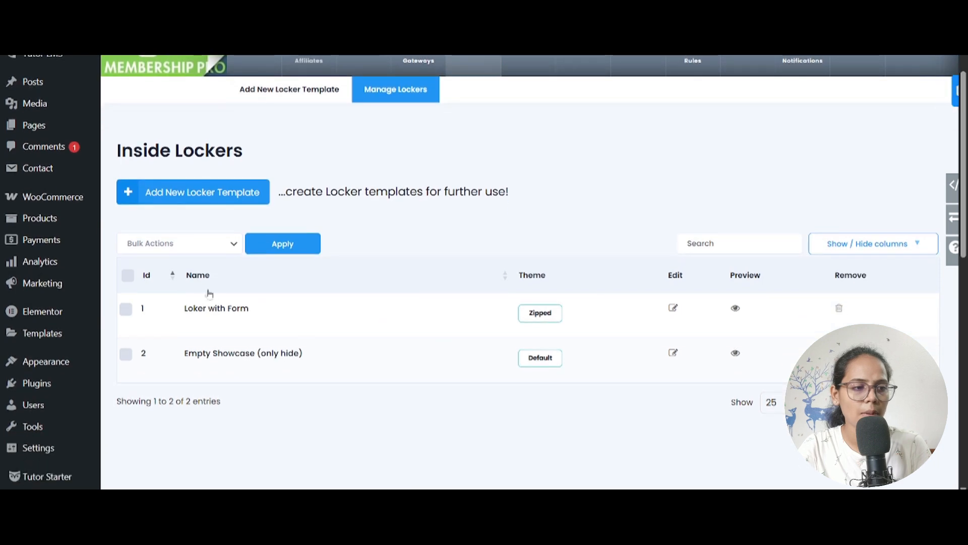
click(151, 245)
scroll(454, 237, up, 1)
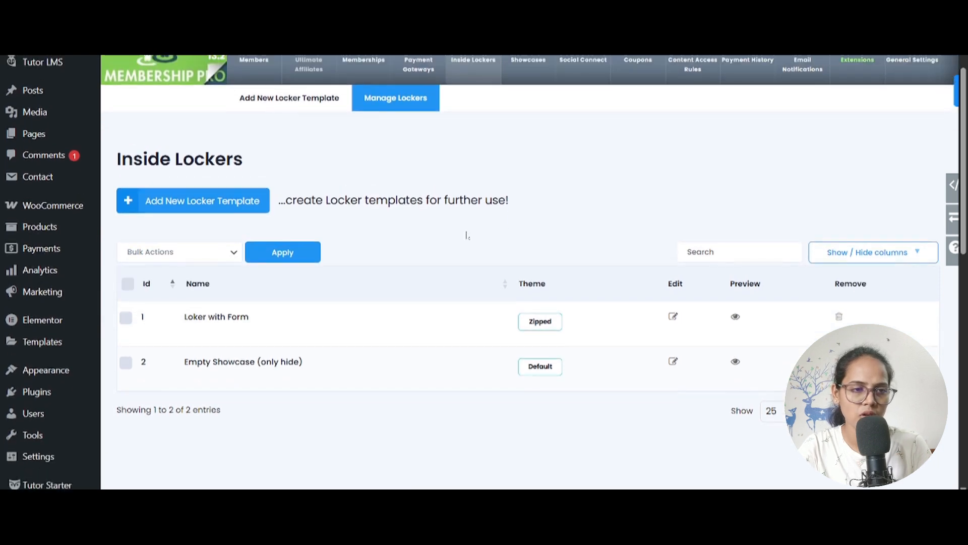
- Look over the available showcases and open the Registration Form showcase
click(528, 116)
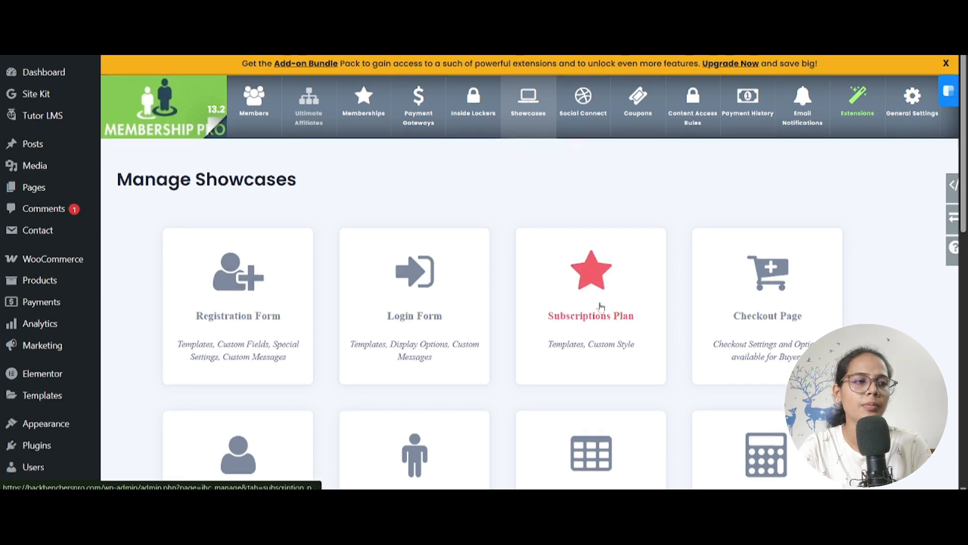
scroll(590, 303, down, 2)
scroll(63, 217, up, 1)
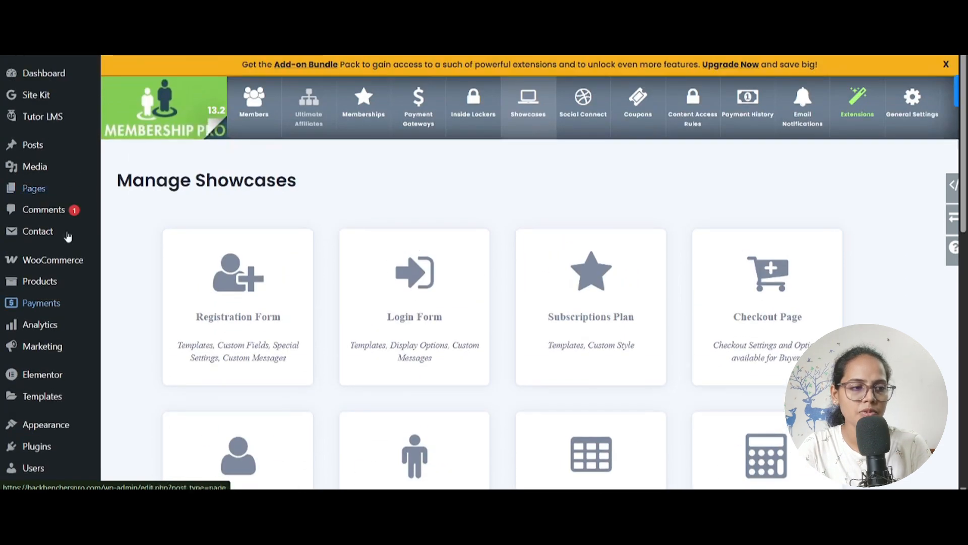
scroll(230, 272, down, 1)
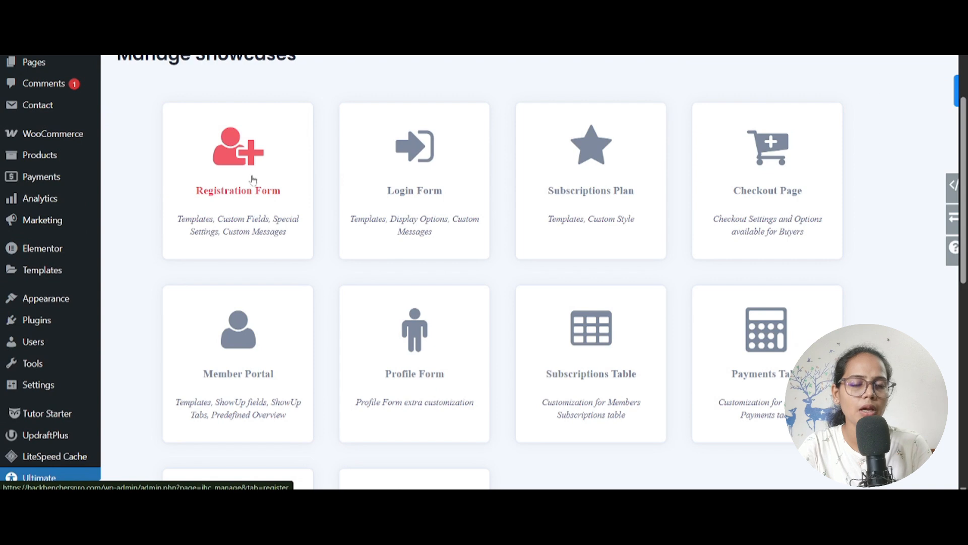
click(329, 258)
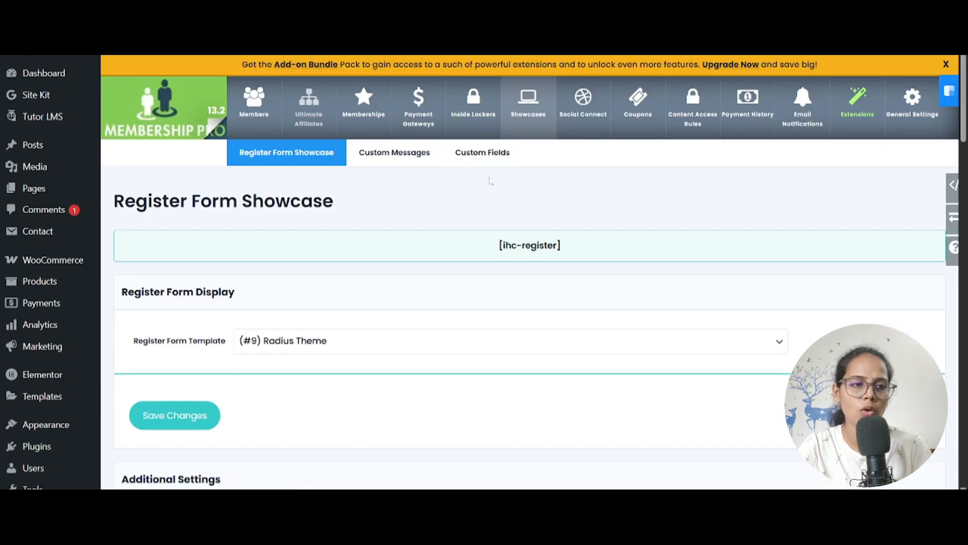
- Return to the showcases overview and look over all the showcases, down to Thank You Page and Members Directory
click(531, 113)
scroll(413, 252, down, 3)
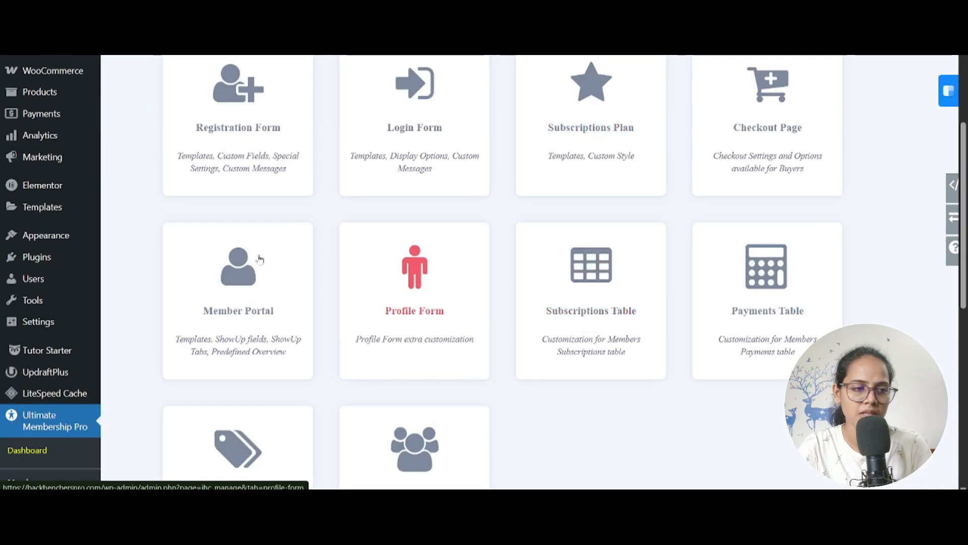
scroll(412, 206, down, 3)
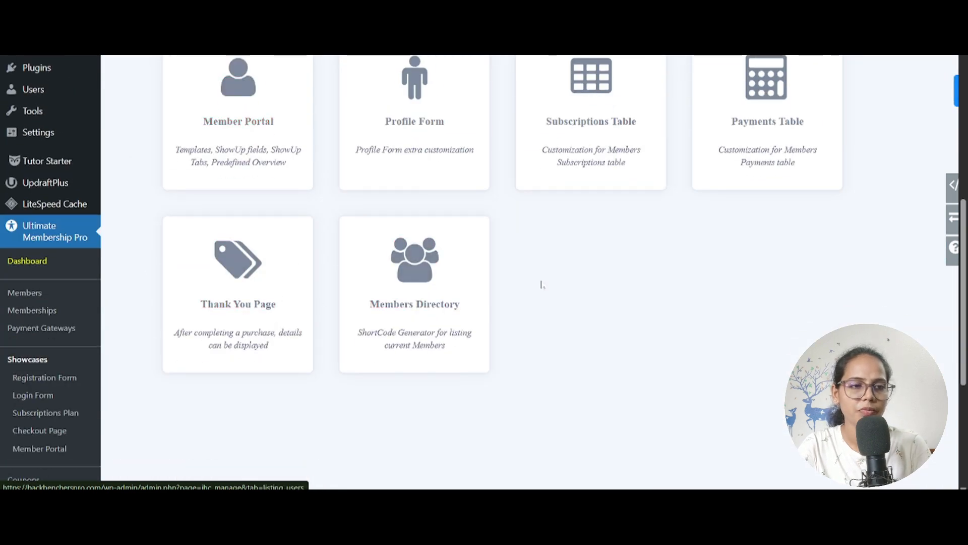
scroll(469, 247, up, 3)
scroll(473, 247, up, 5)
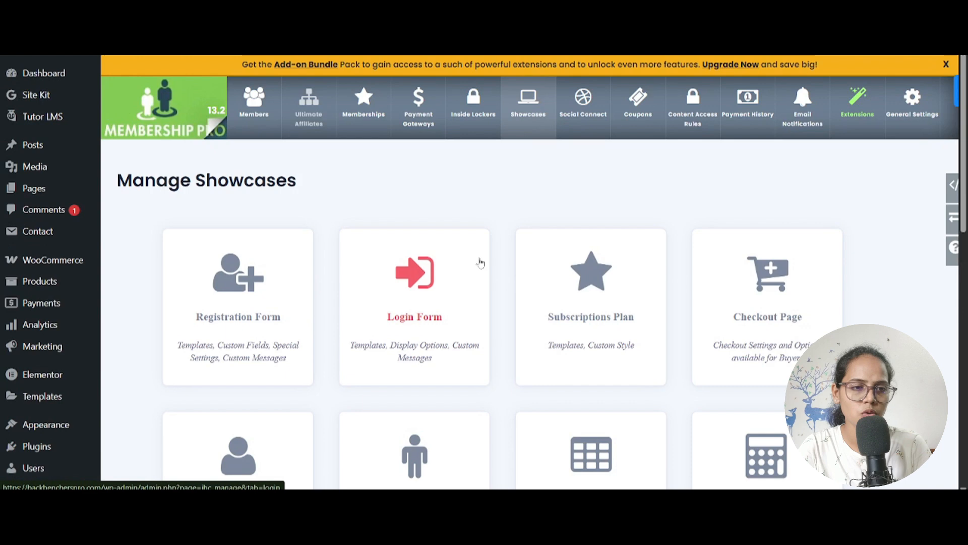
- Open Social Connect and look over its Design display settings and the sign-up/login description
click(572, 120)
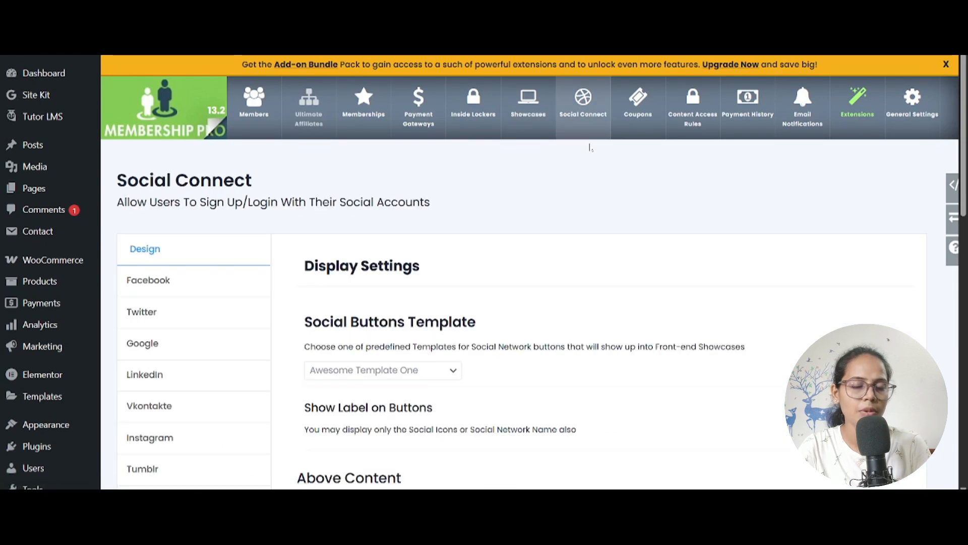
scroll(239, 268, down, 1)
click(239, 267)
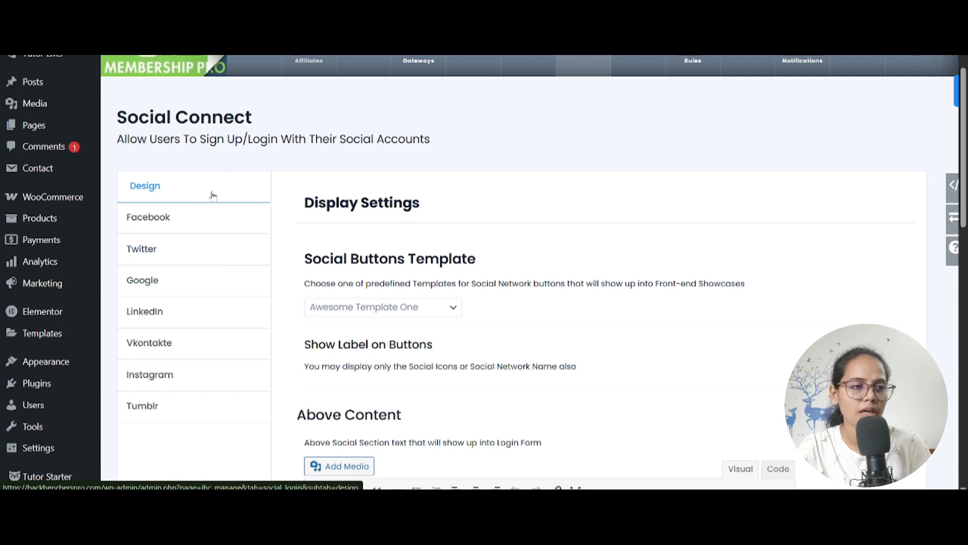
mouse_move(198, 139)
mouse_down()
mouse_move(277, 139)
mouse_move(183, 139)
mouse_up()
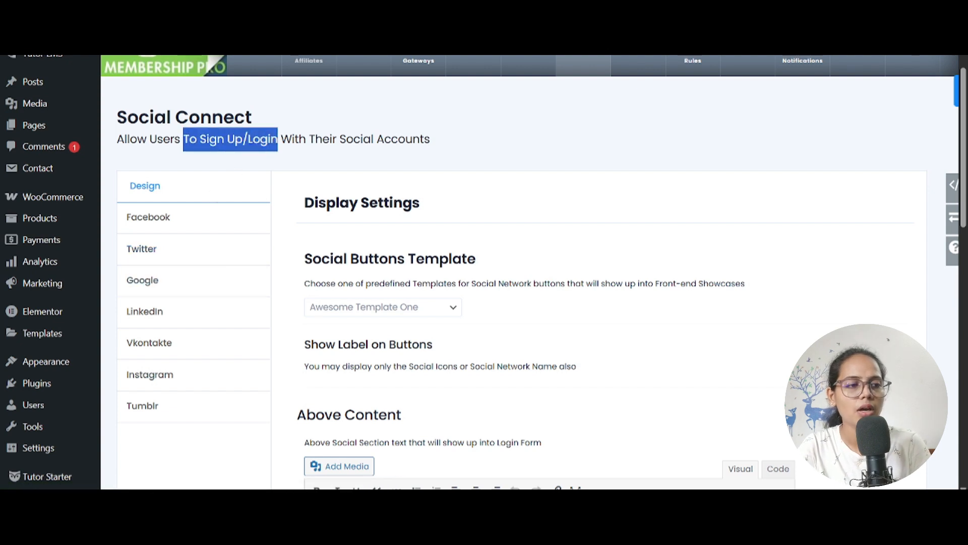
- Open the Facebook settings of Social Connect and examine the Application ID and Application Secret fields
click(166, 216)
scroll(166, 216, down, 1)
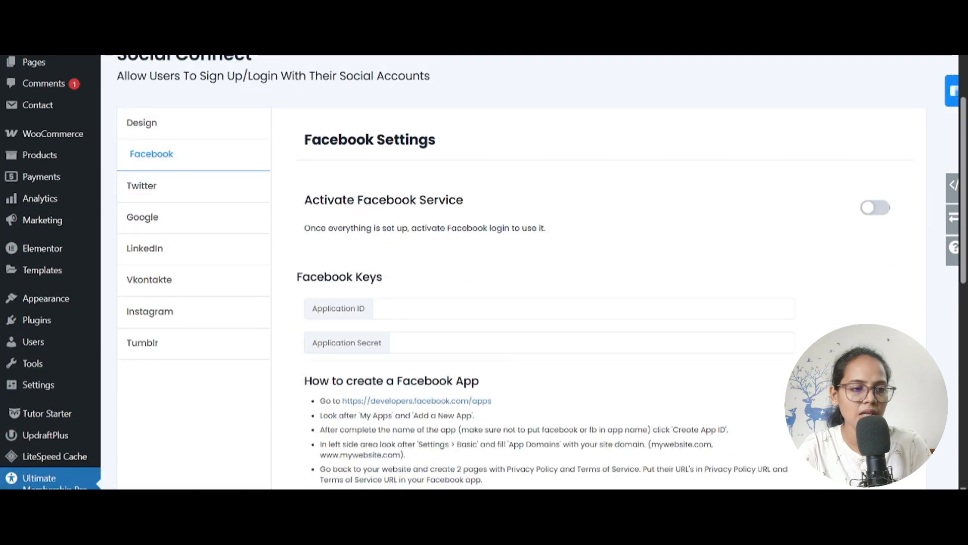
click(404, 308)
key(Tab)
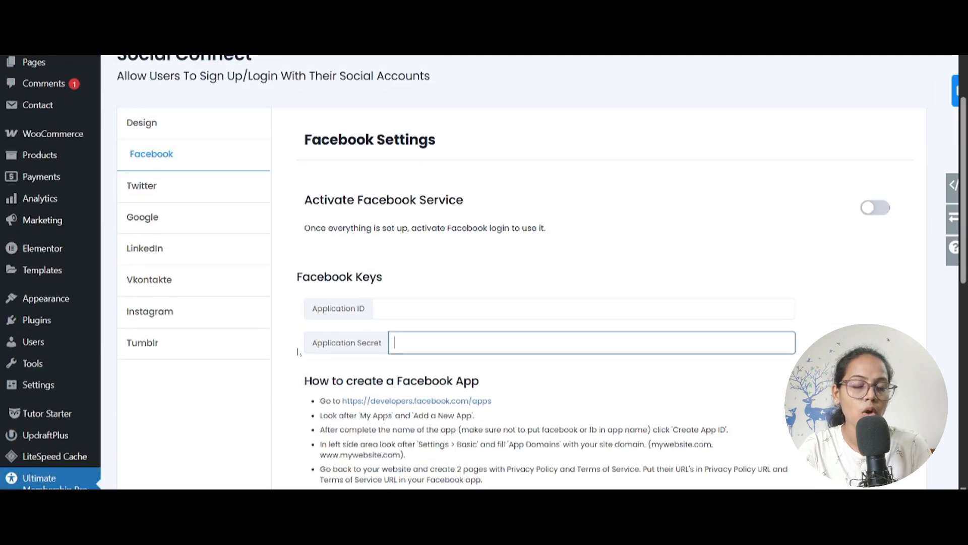
- Read through the instructions on how to create a Facebook App
scroll(479, 328, down, 2)
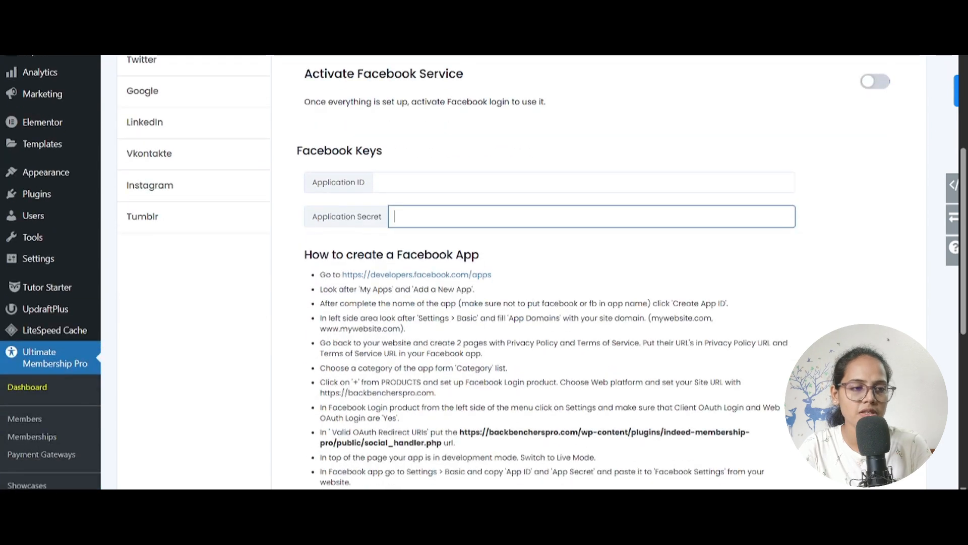
scroll(425, 211, down, 2)
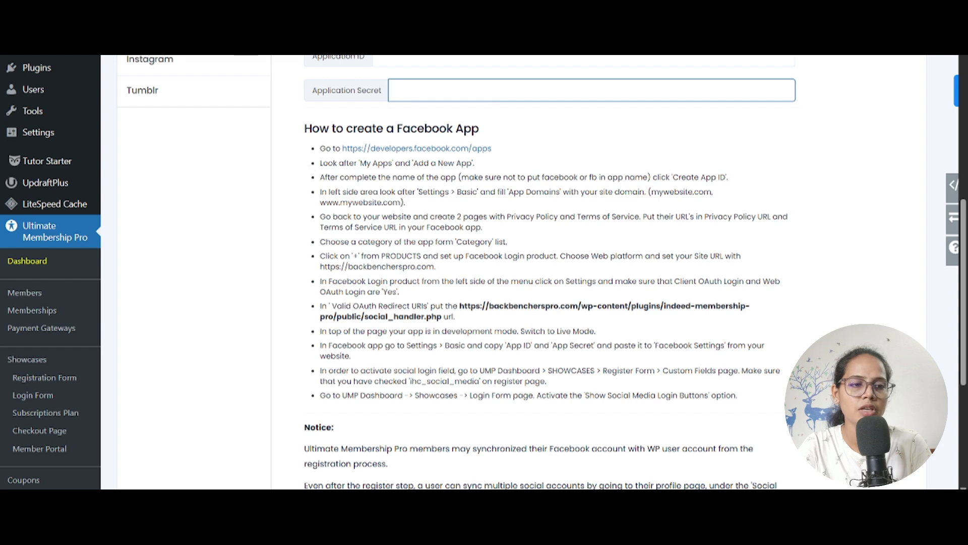
drag(321, 149, 741, 400)
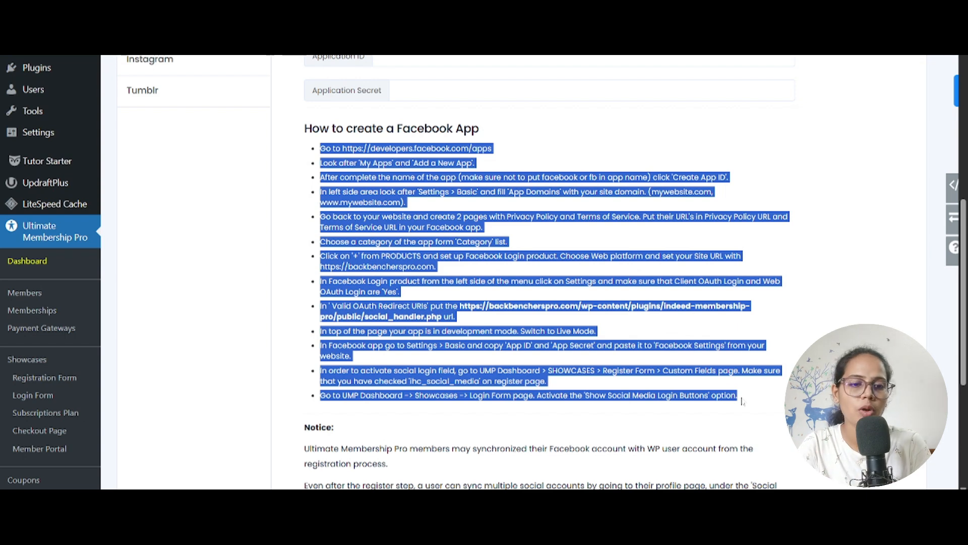
click(742, 401)
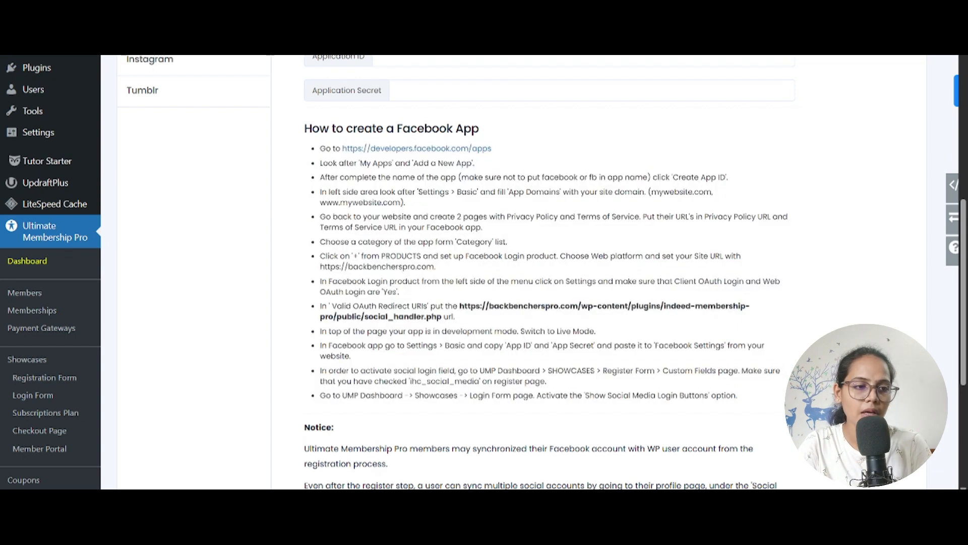
- Go back to the Facebook Keys fields and check the Facebook service activation switch
scroll(476, 303, up, 4)
click(469, 246)
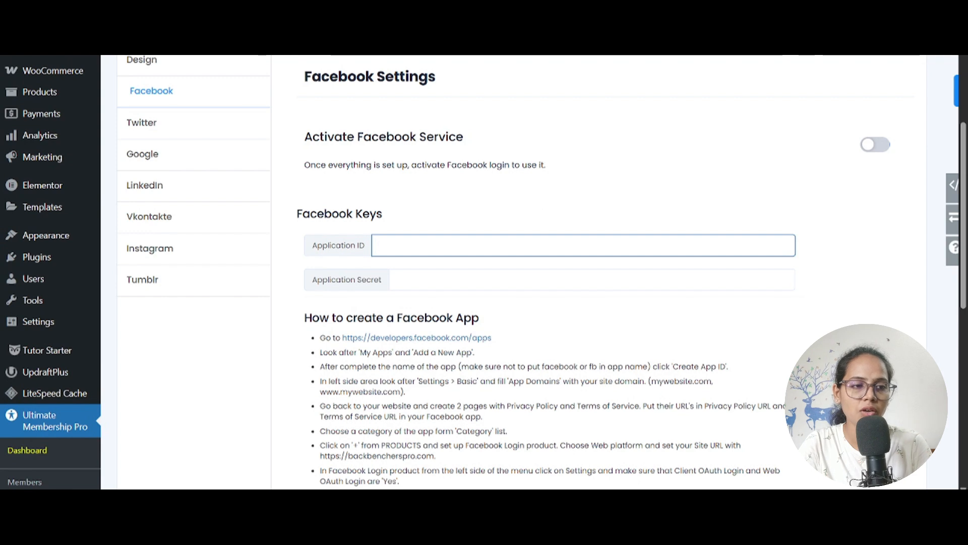
key(Tab)
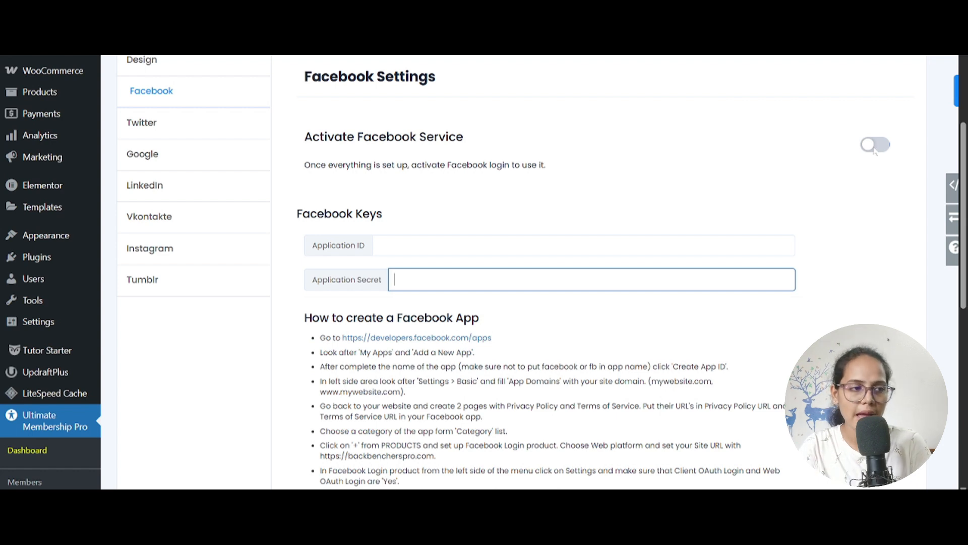
- Open the Google settings of Social Connect and review the activation switch, key fields and Google App instructions
click(192, 169)
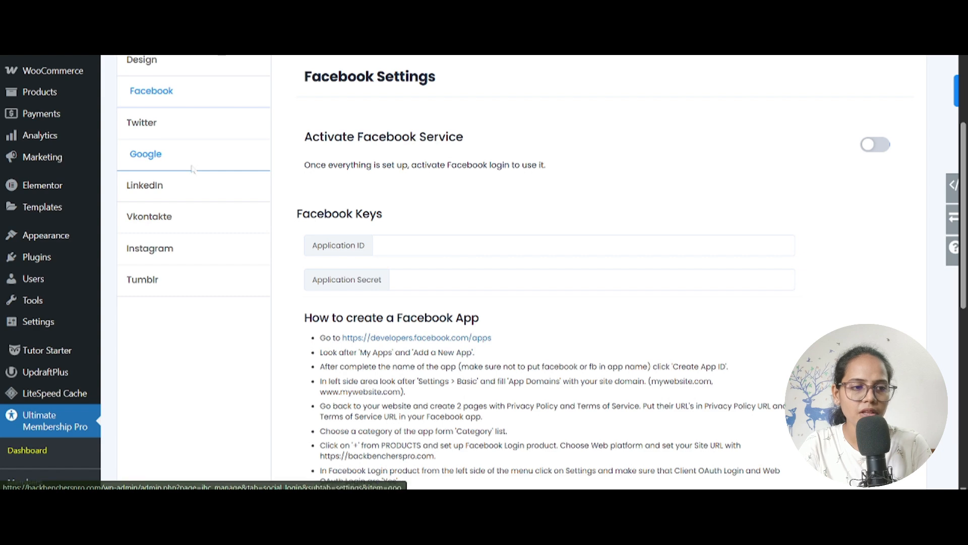
scroll(427, 169, down, 5)
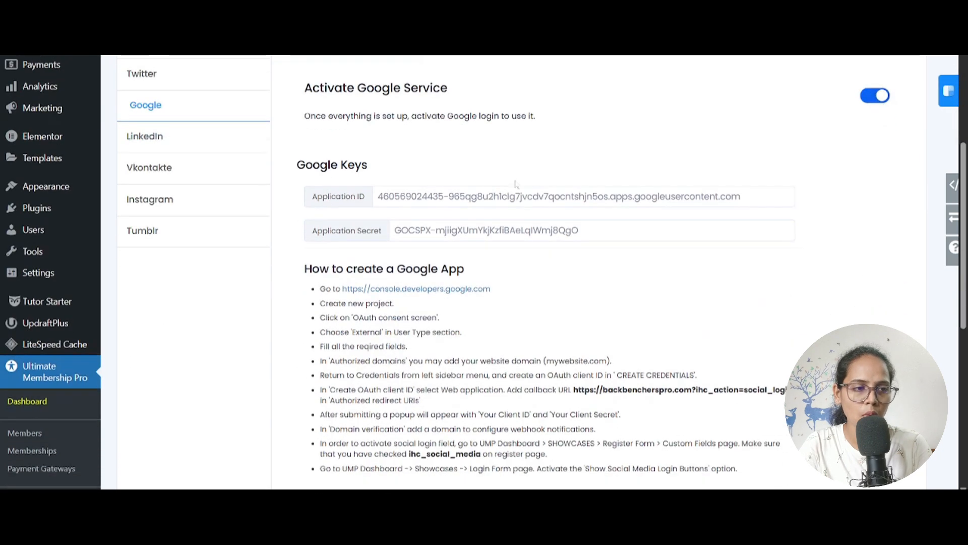
scroll(565, 161, down, 3)
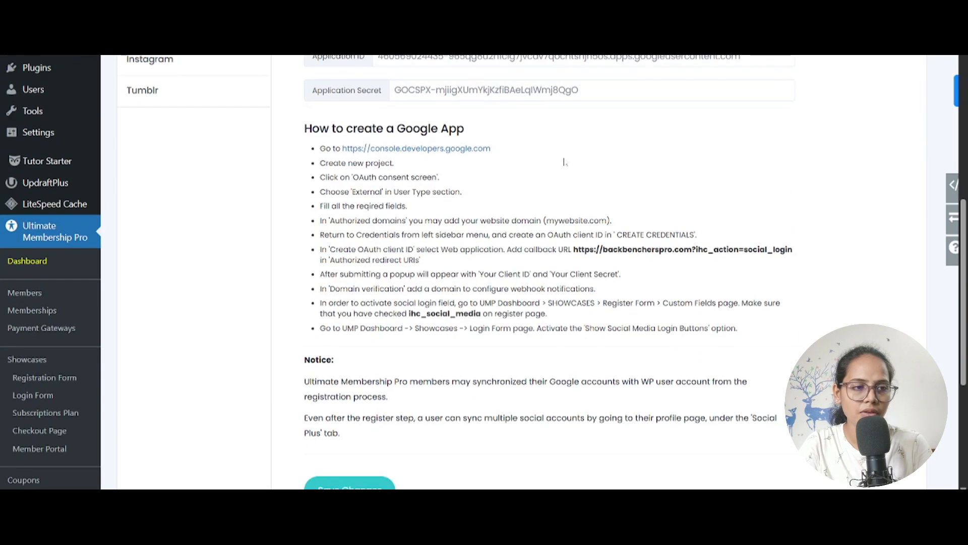
drag(311, 157, 780, 328)
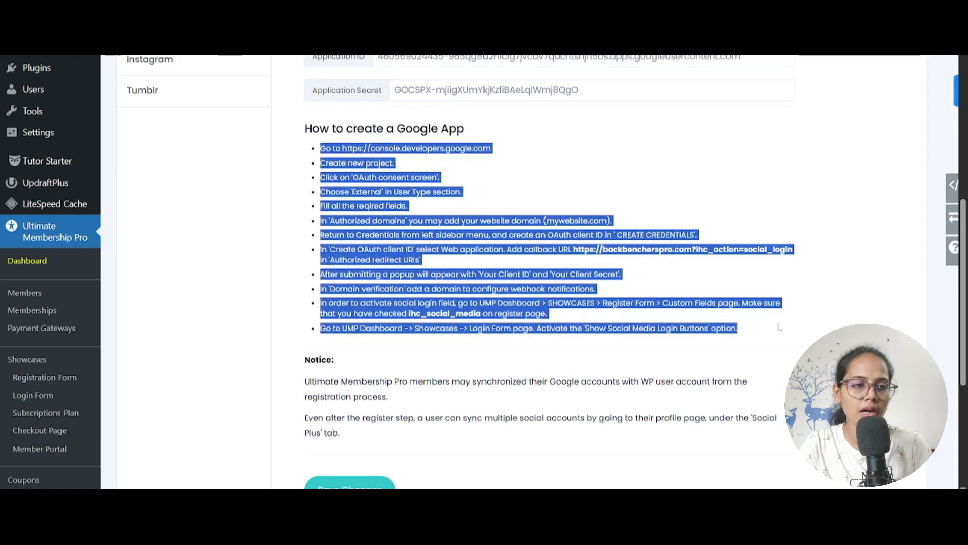
scroll(452, 227, up, 8)
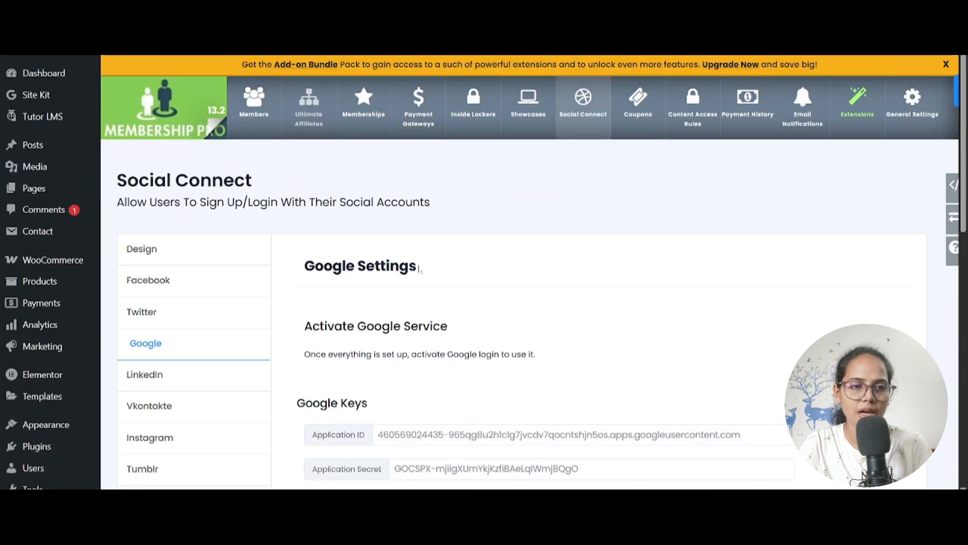
- Check the Coupons page, and open Content Access Rules to view the list of existing rules
click(635, 117)
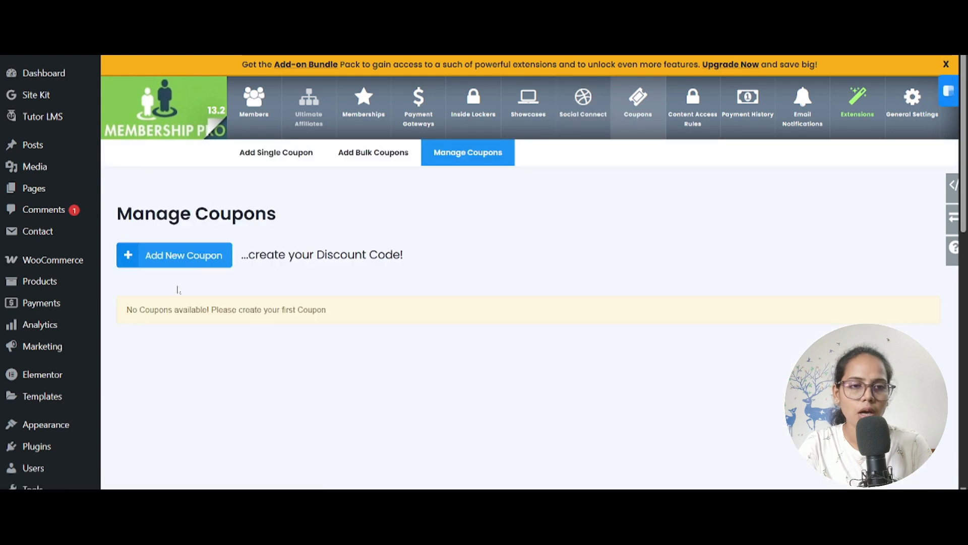
click(692, 114)
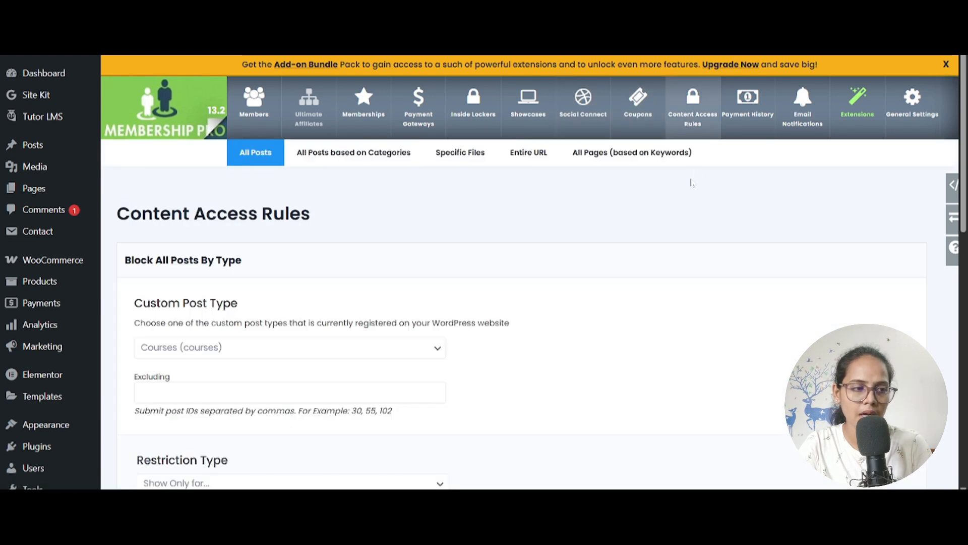
scroll(402, 214, down, 1)
scroll(404, 215, down, 6)
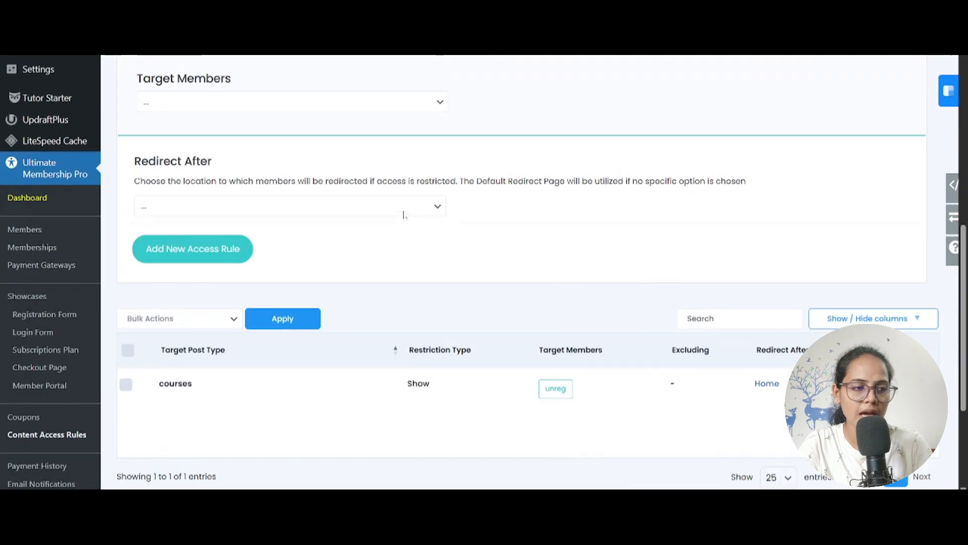
scroll(402, 214, down, 1)
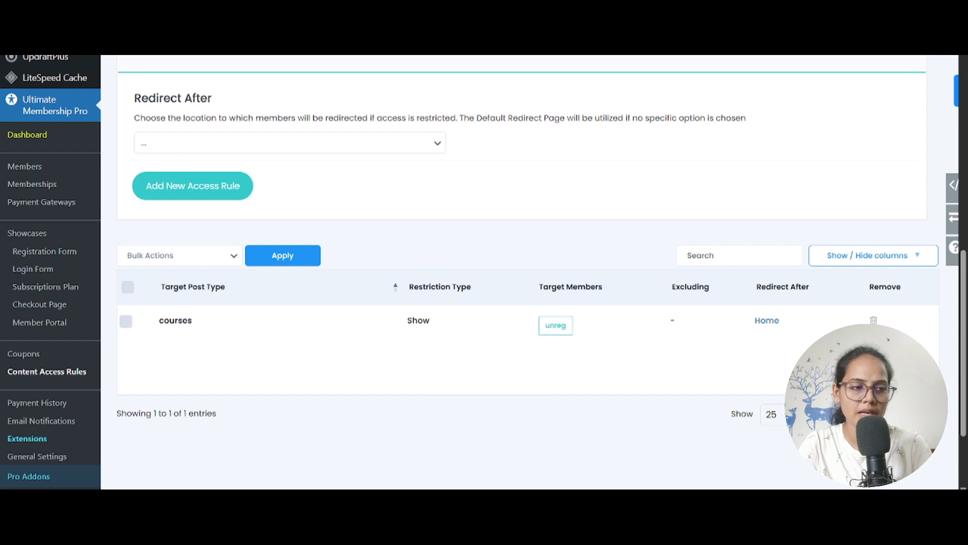
- Examine the restriction type, target members and redirect page of the existing courses access rule
drag(442, 324, 188, 322)
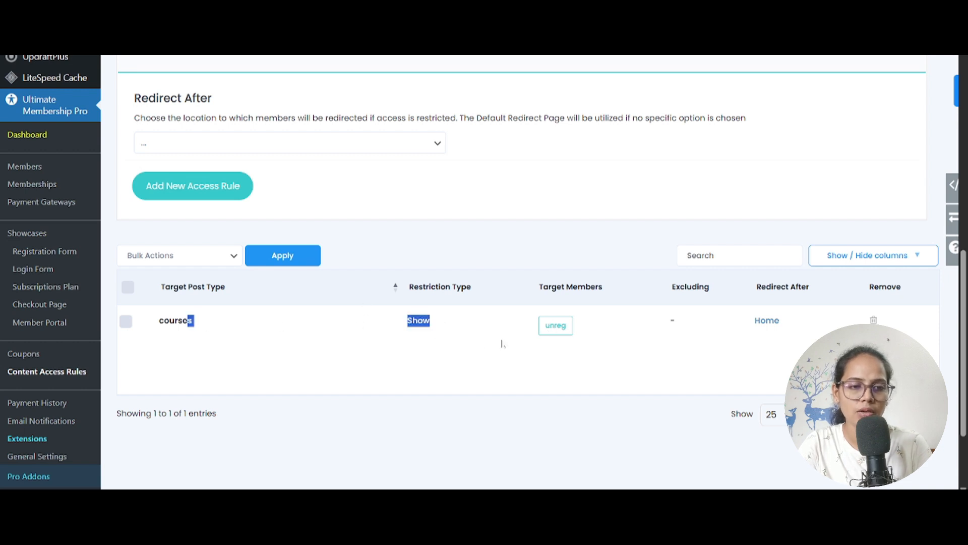
drag(580, 328, 534, 333)
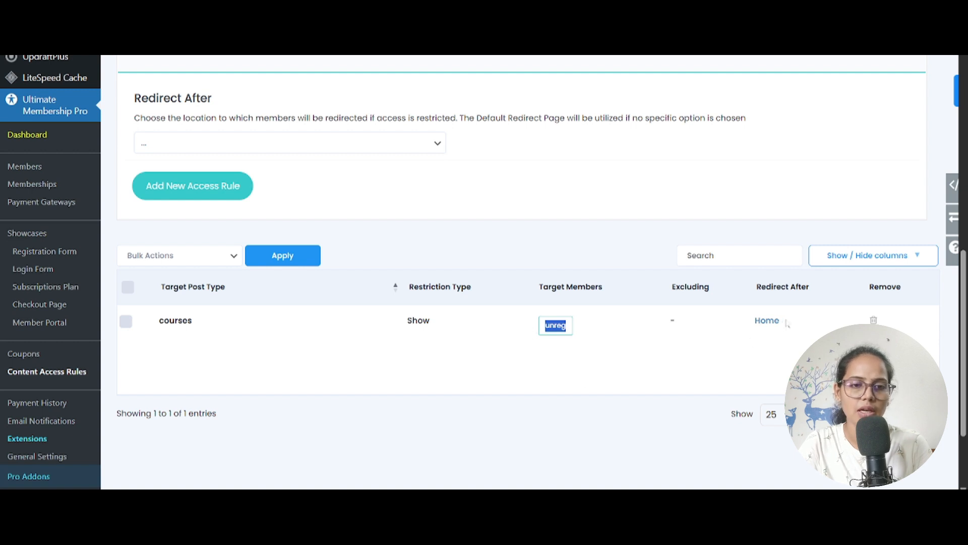
drag(792, 326, 731, 332)
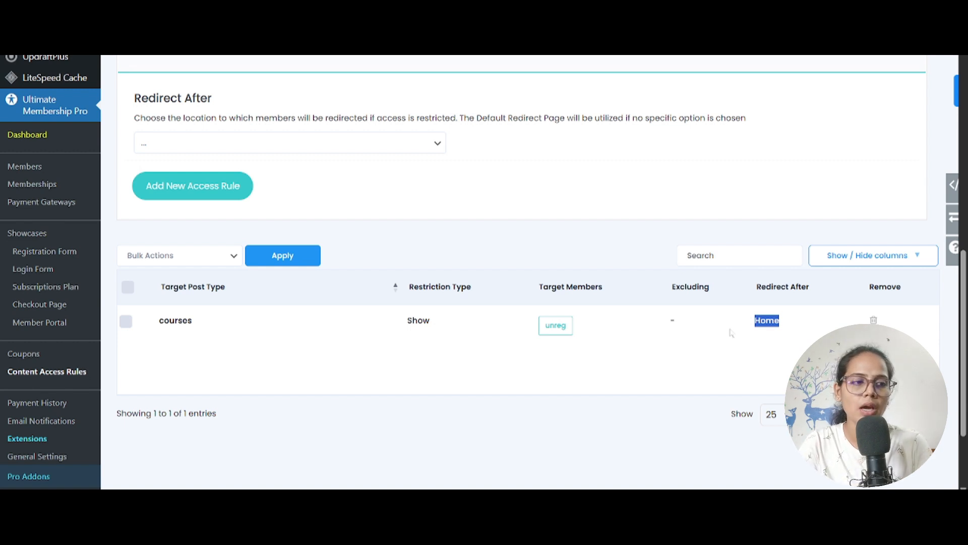
- Review the Block All Posts By Type form and choose Courses (courses) as the custom post type
scroll(731, 333, up, 5)
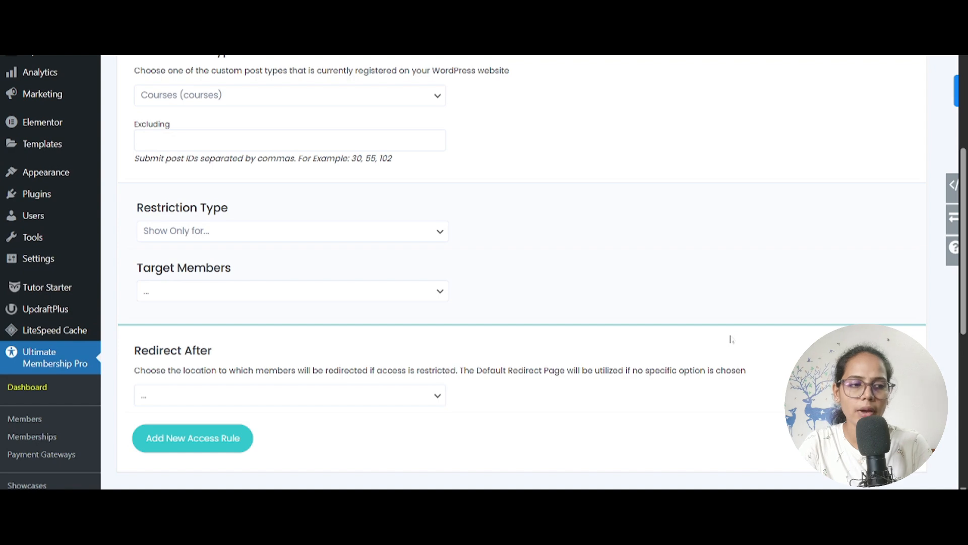
scroll(706, 343, up, 5)
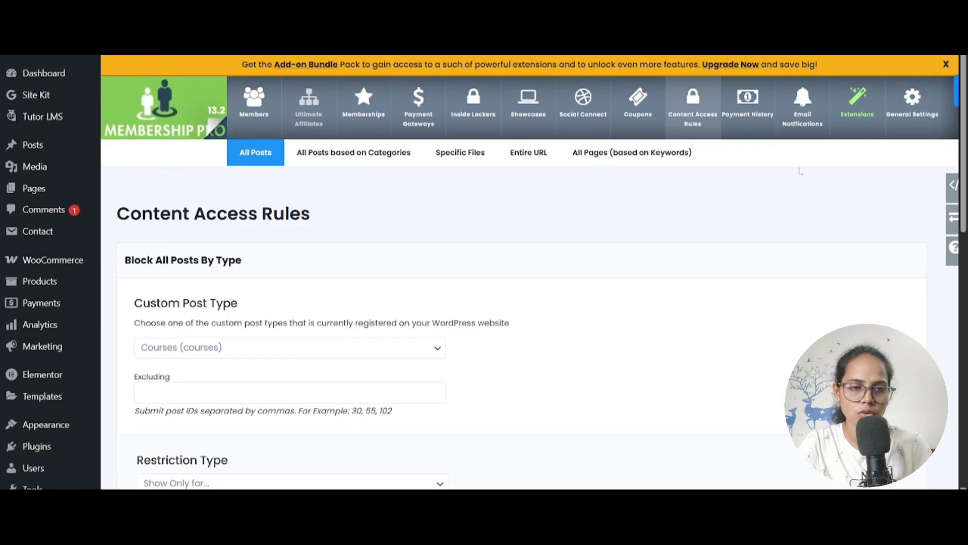
scroll(749, 281, down, 8)
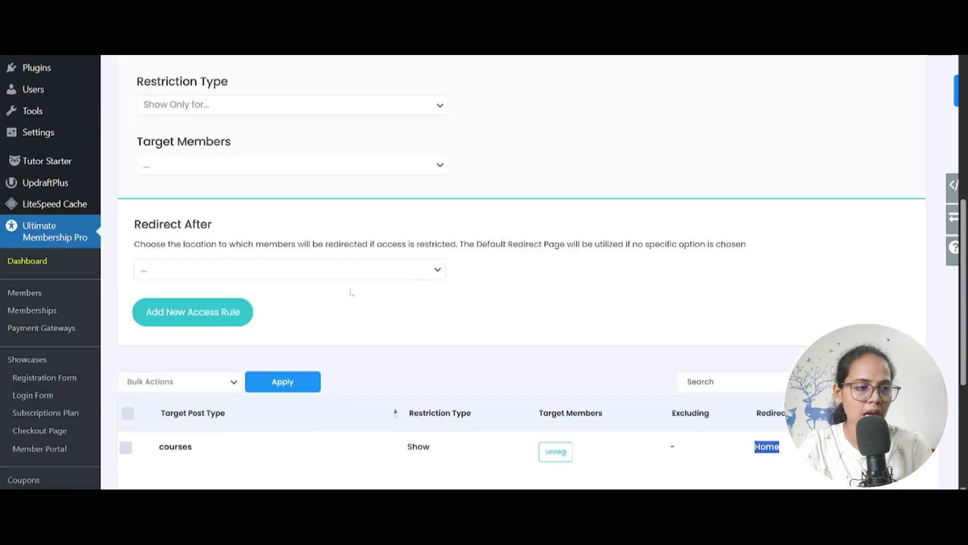
scroll(750, 283, up, 8)
scroll(195, 313, down, 1)
click(217, 286)
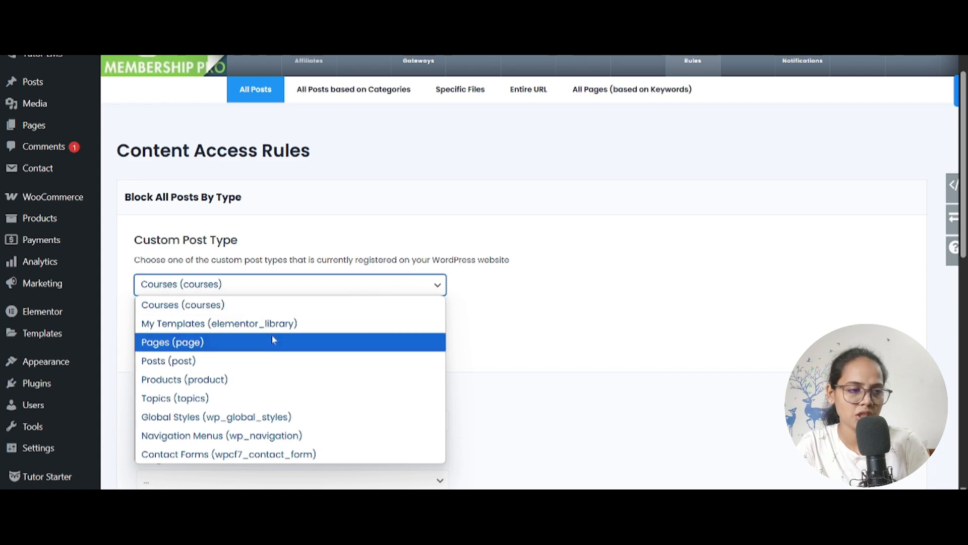
click(237, 305)
scroll(237, 309, down, 2)
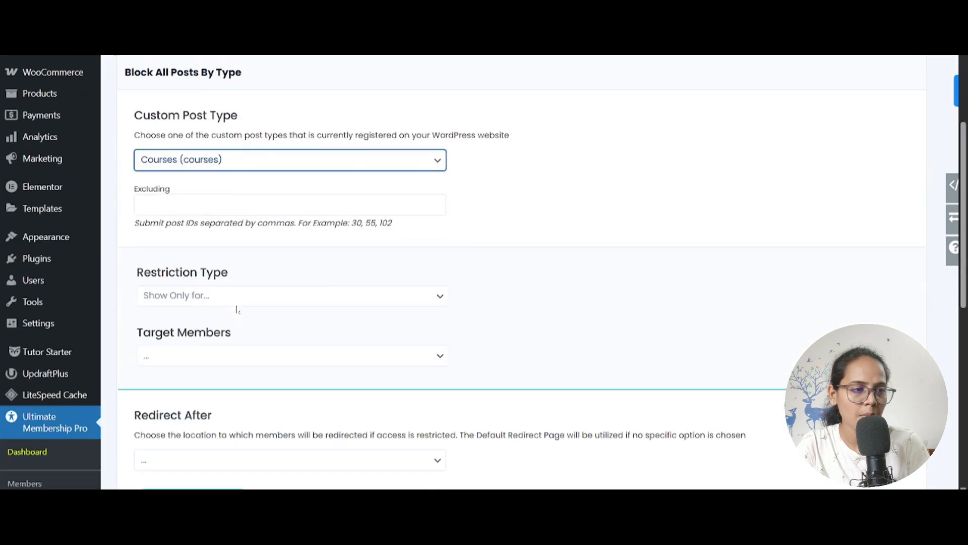
- Set the access rule's restriction type to Show Only for
scroll(234, 309, down, 3)
click(247, 174)
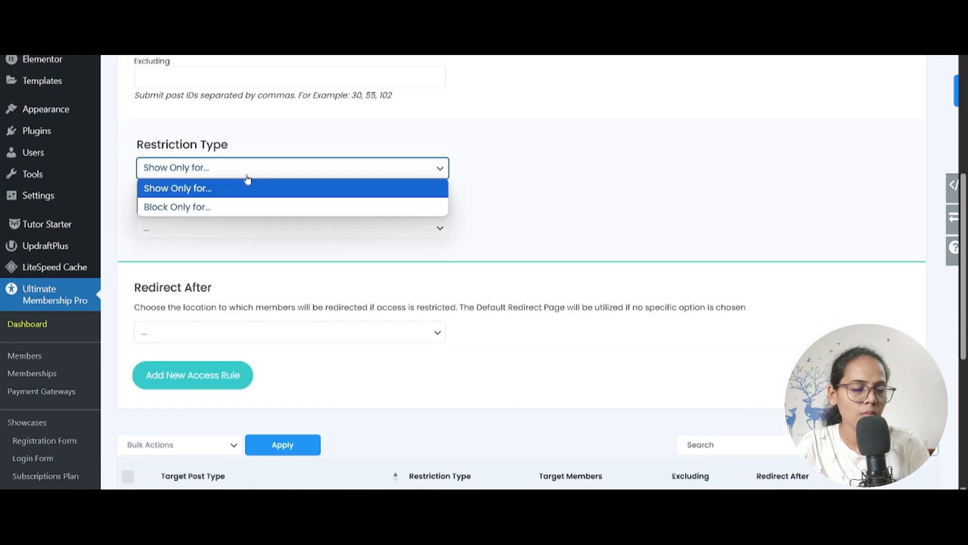
click(194, 189)
- Look through the Target Members and Redirect After options of the access rule without choosing any
click(198, 229)
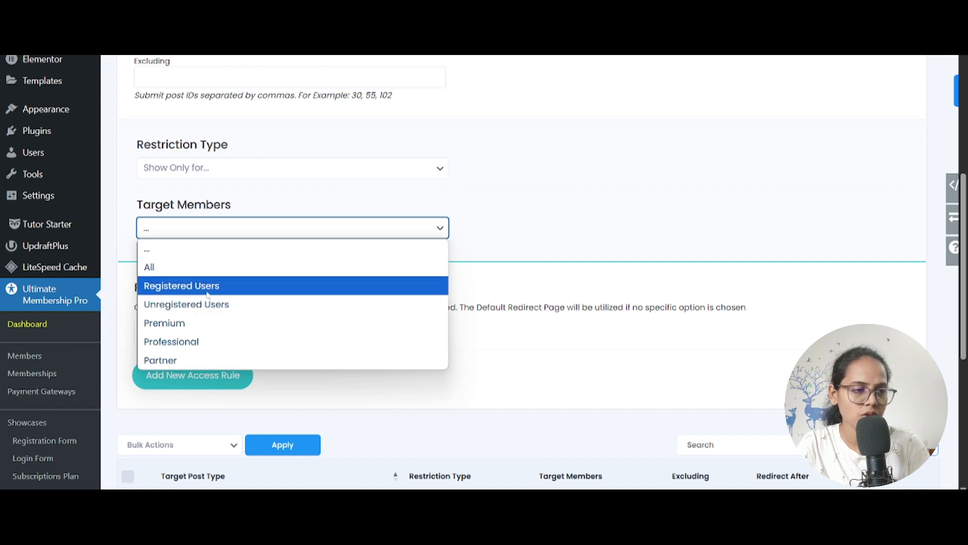
click(534, 234)
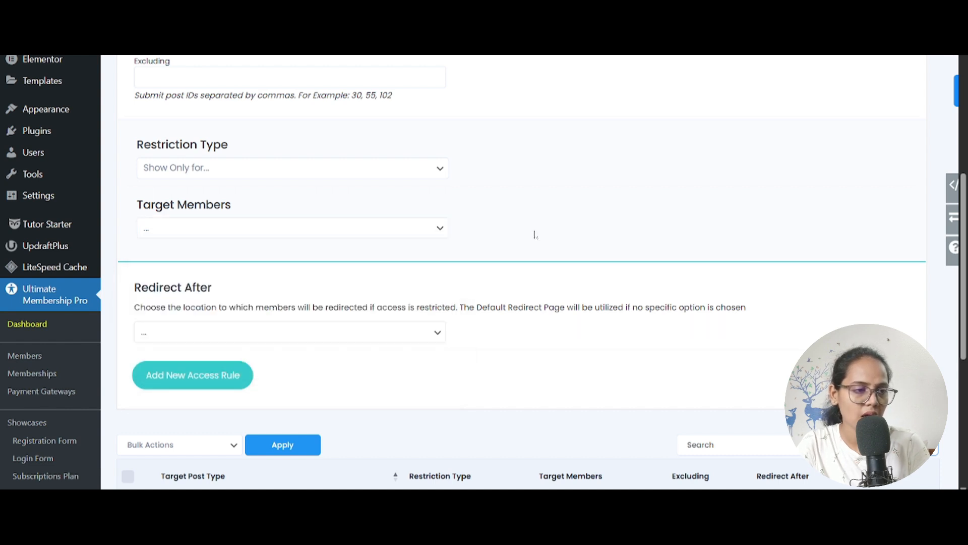
click(312, 331)
scroll(383, 304, down, 2)
click(472, 236)
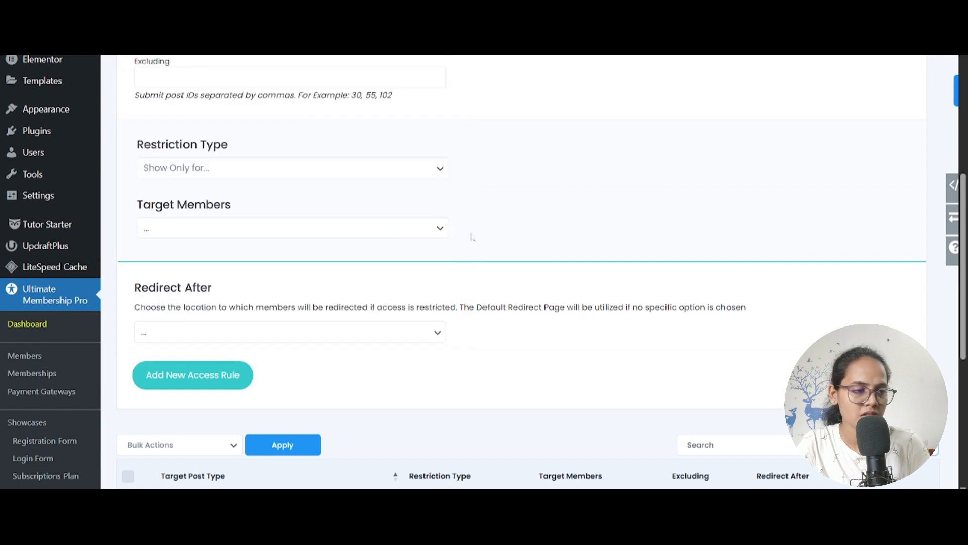
- Add Registered Users to the target members of the new courses access rule
click(285, 228)
click(565, 224)
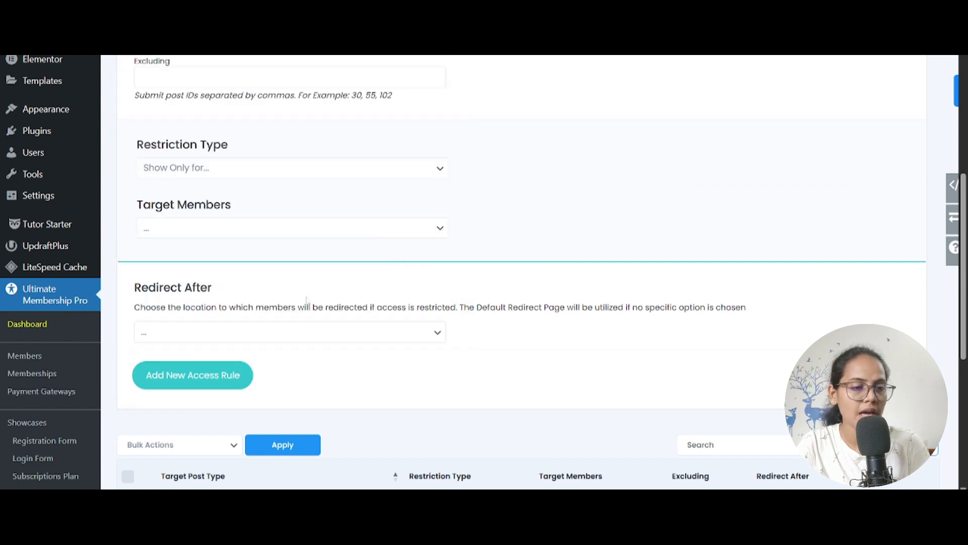
click(242, 337)
click(572, 194)
click(272, 235)
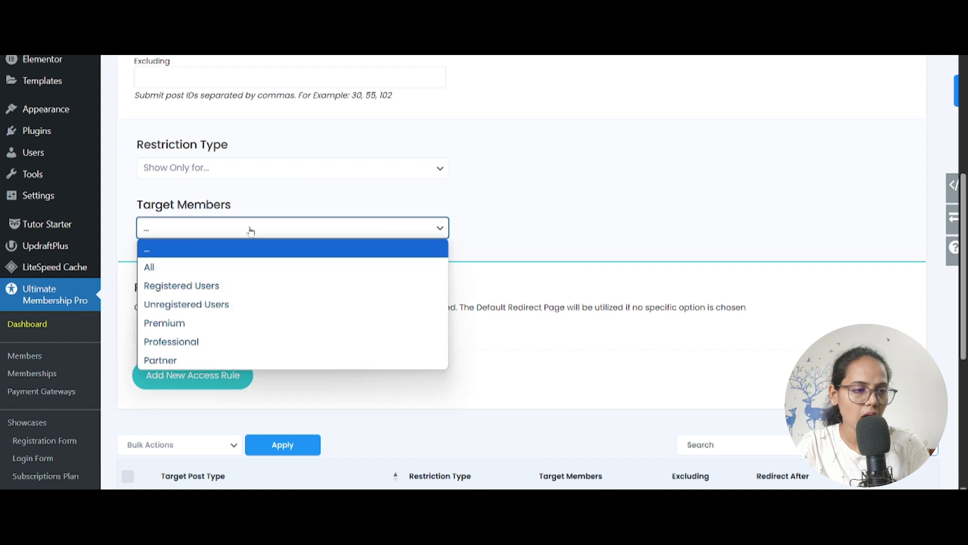
click(202, 283)
- Look through the pages offered as the access rule's Redirect After location without choosing one
click(222, 369)
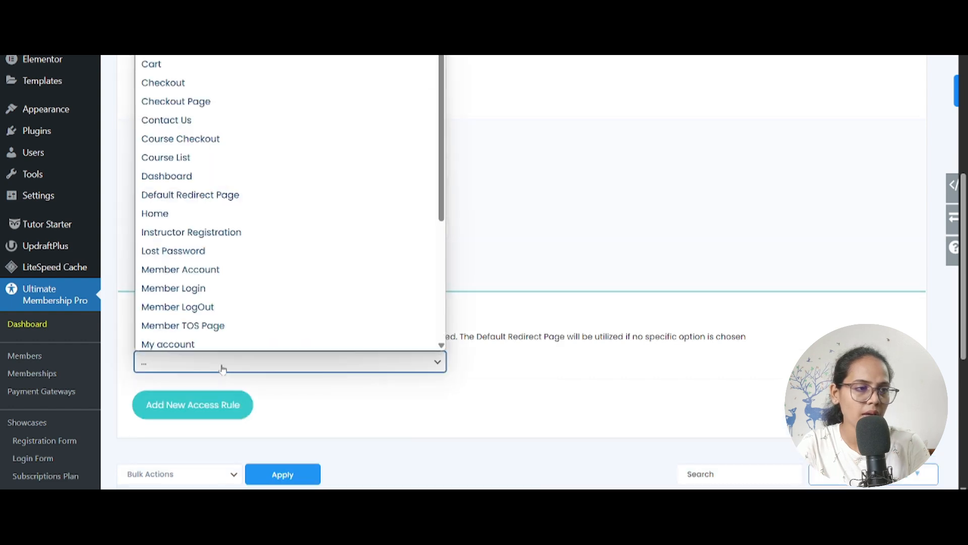
scroll(226, 143, down, 2)
scroll(226, 146, down, 2)
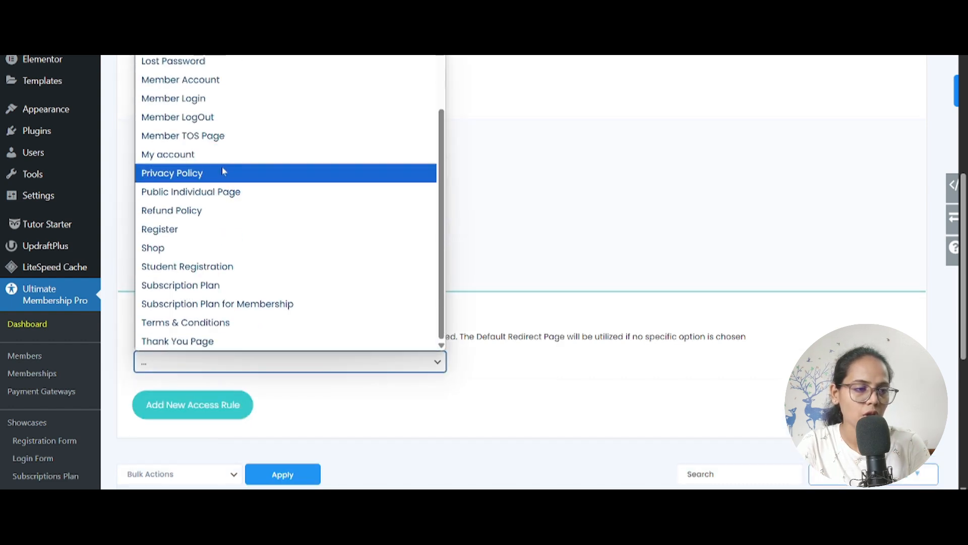
click(585, 267)
- View the Payment History page and examine the notification templates listed under Email Notifications
scroll(337, 242, up, 6)
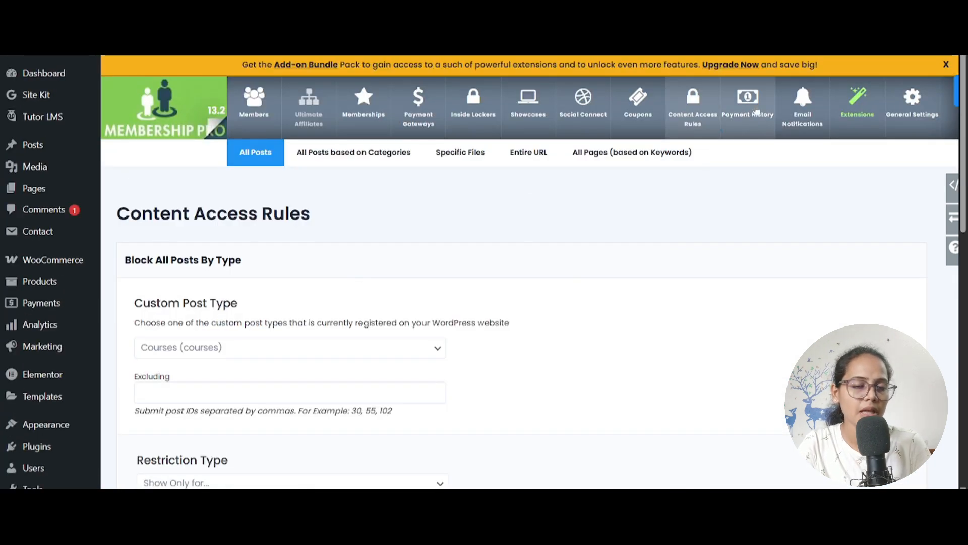
click(748, 106)
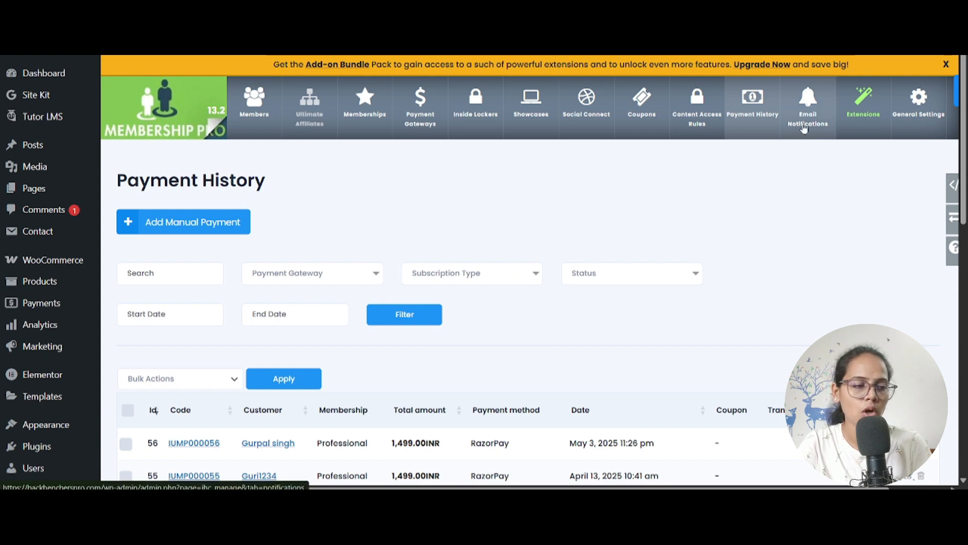
click(805, 127)
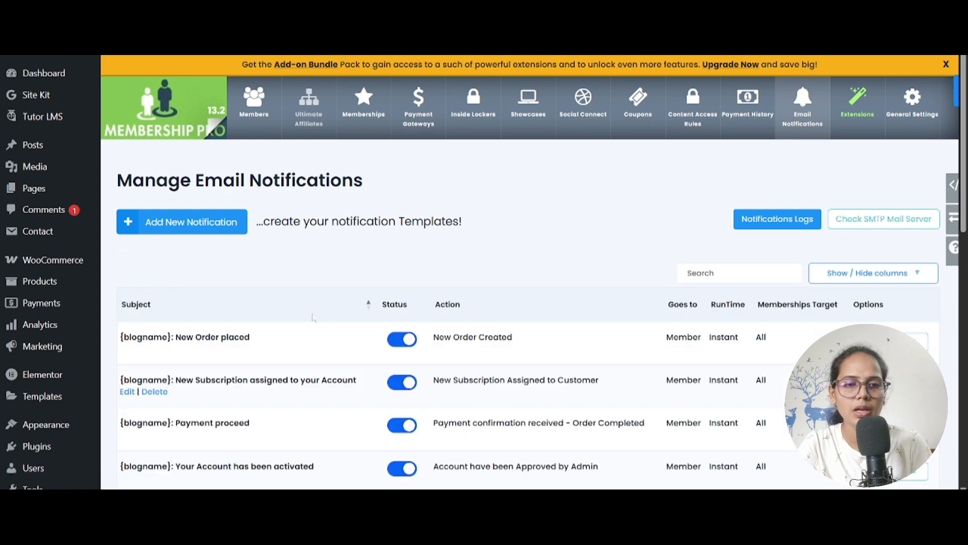
scroll(570, 326, down, 3)
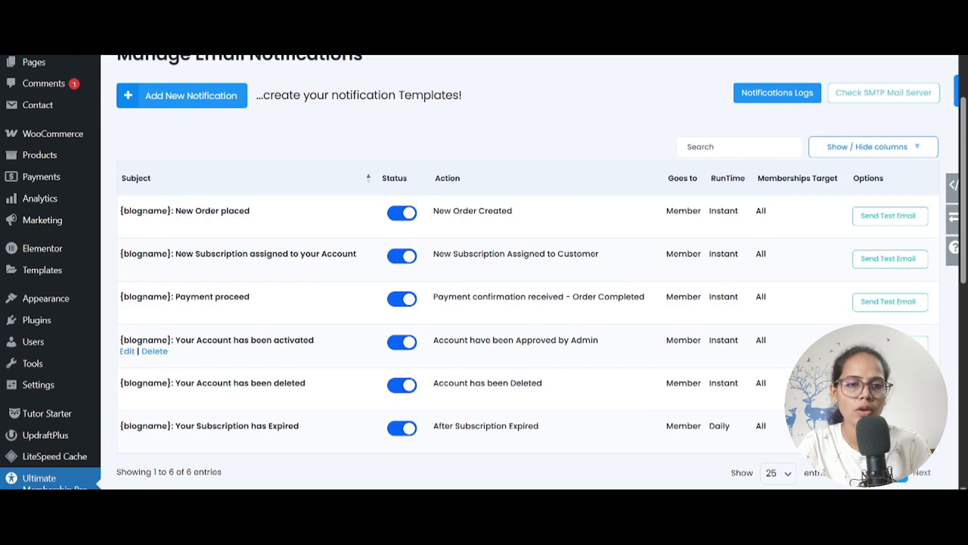
scroll(581, 329, up, 3)
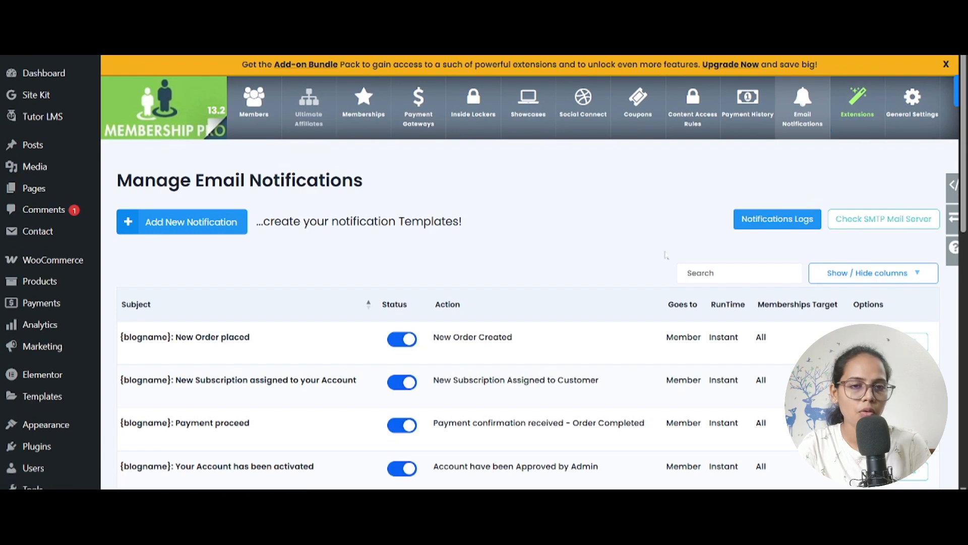
scroll(535, 303, down, 3)
scroll(535, 303, up, 3)
- Browse the full list of available Ultimate Membership Pro extensions, including Razorpay Pro
click(846, 113)
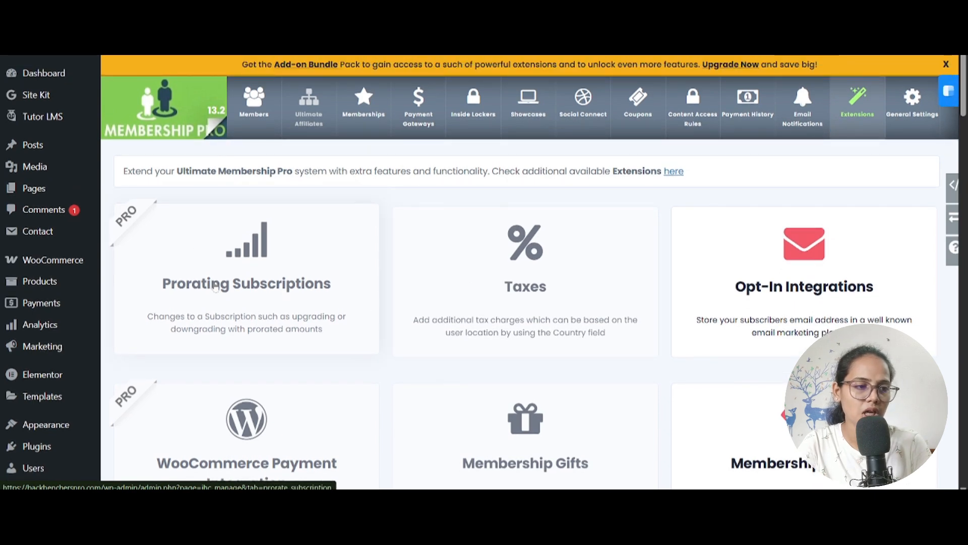
scroll(242, 283, down, 5)
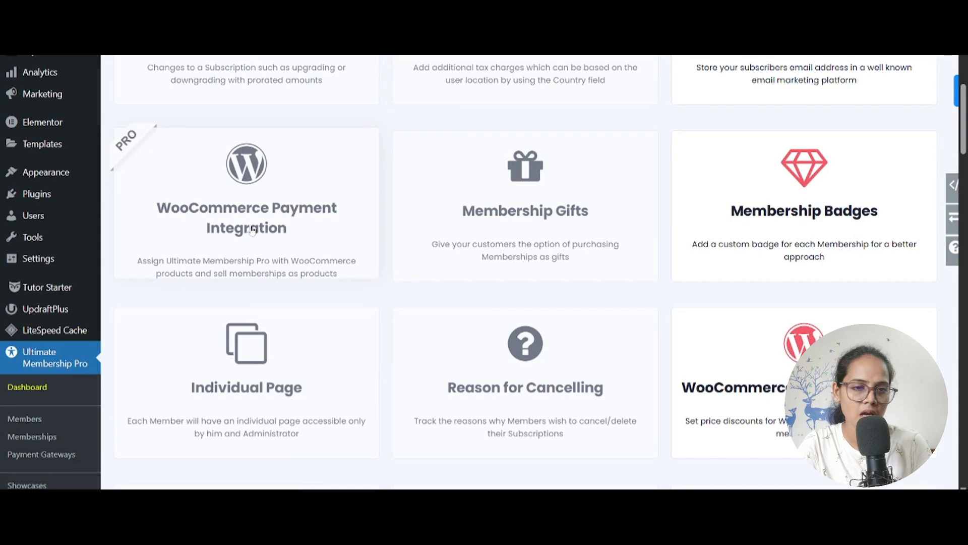
scroll(252, 229, down, 5)
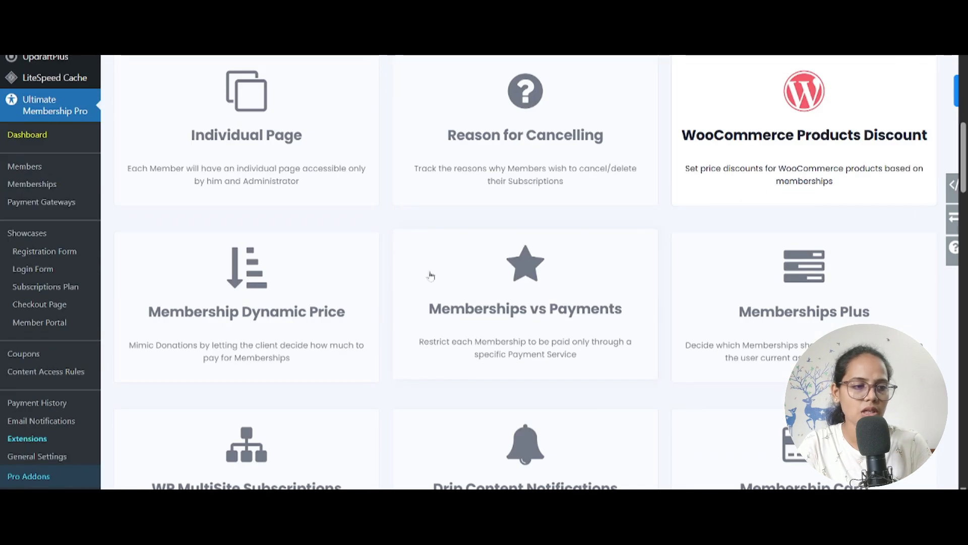
scroll(413, 313, down, 16)
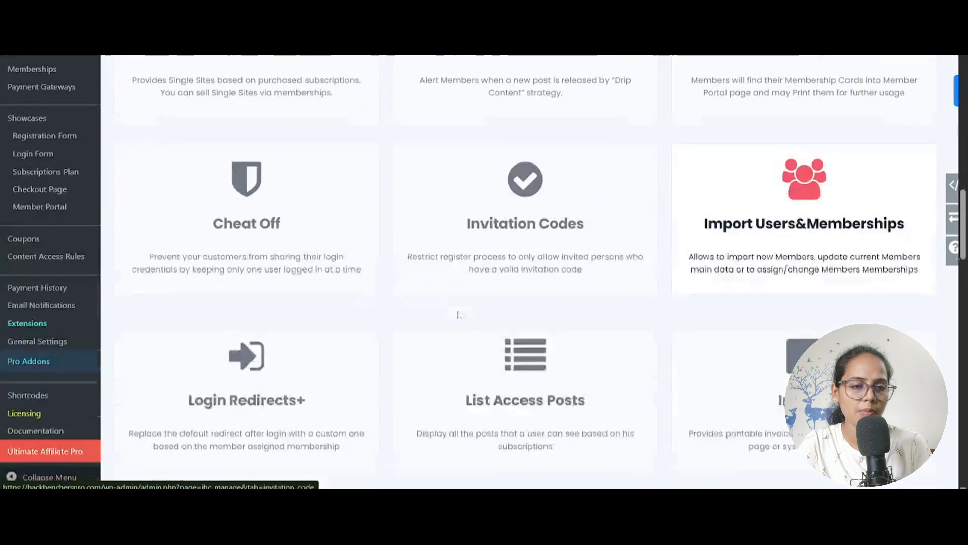
scroll(458, 314, down, 13)
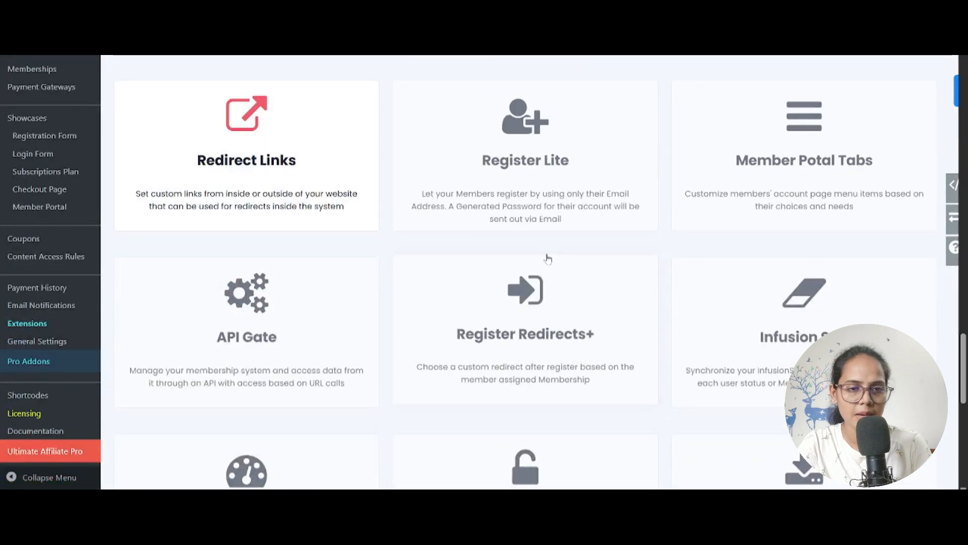
scroll(544, 254, up, 7)
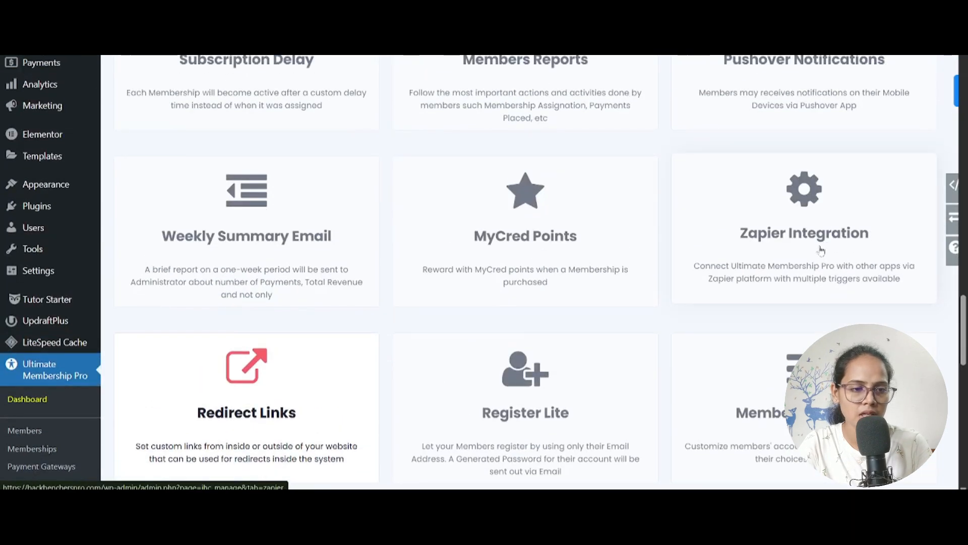
scroll(480, 280, down, 10)
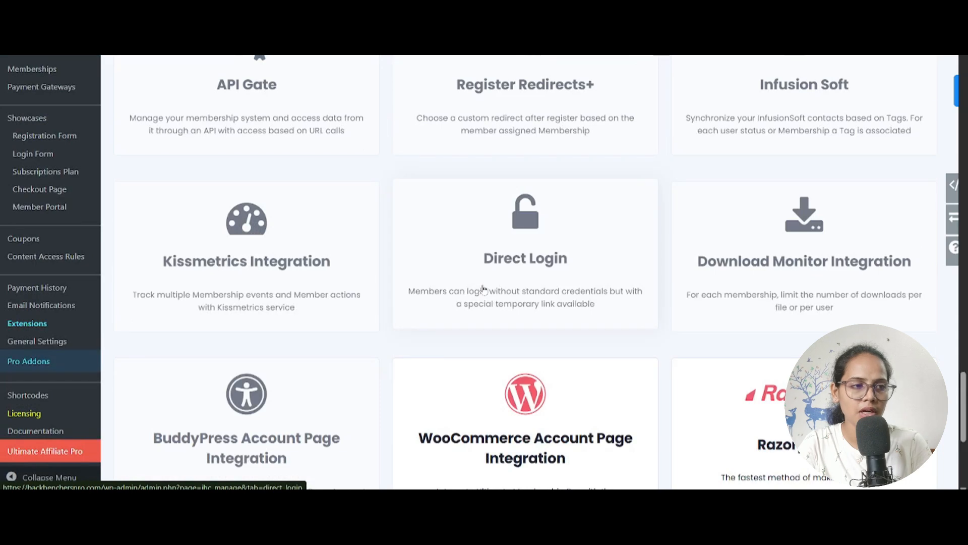
scroll(483, 289, down, 4)
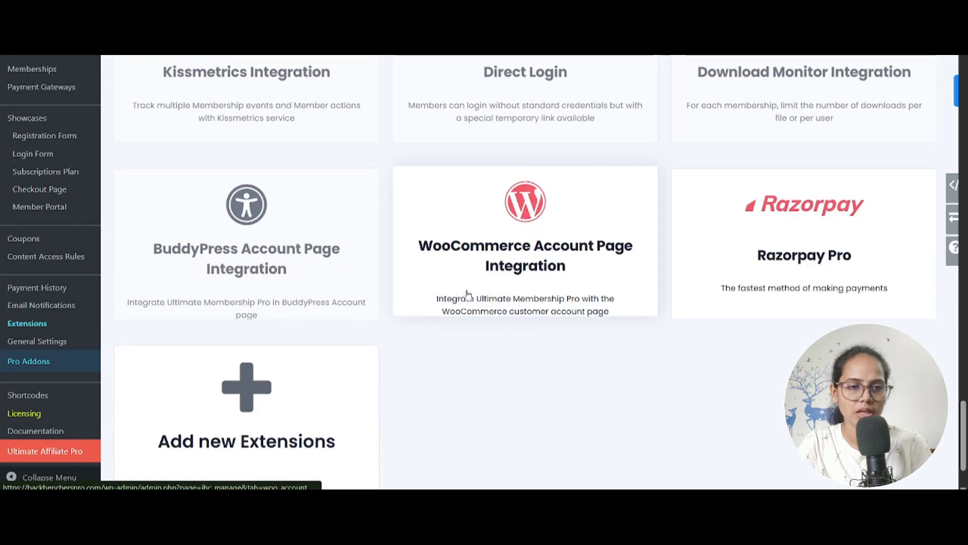
scroll(221, 290, down, 3)
scroll(573, 332, up, 20)
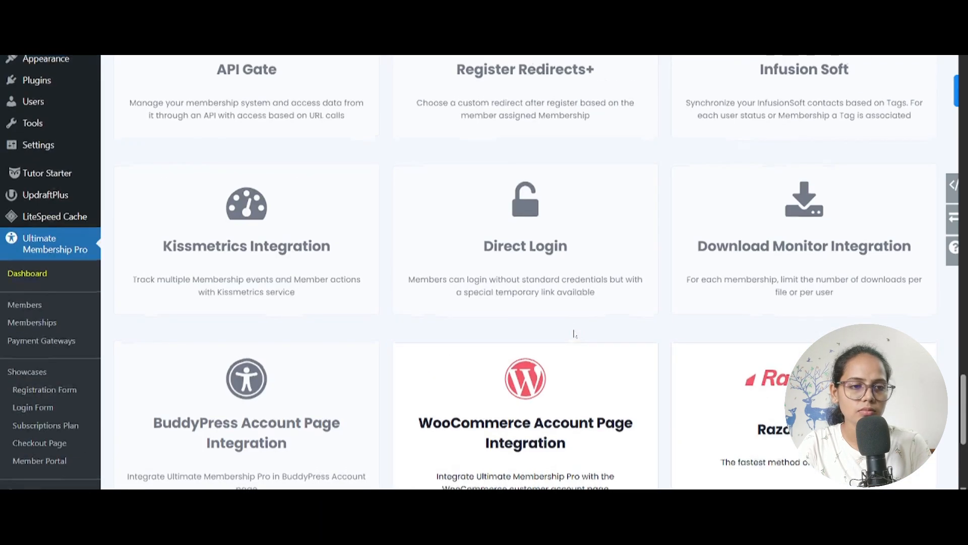
scroll(574, 332, up, 15)
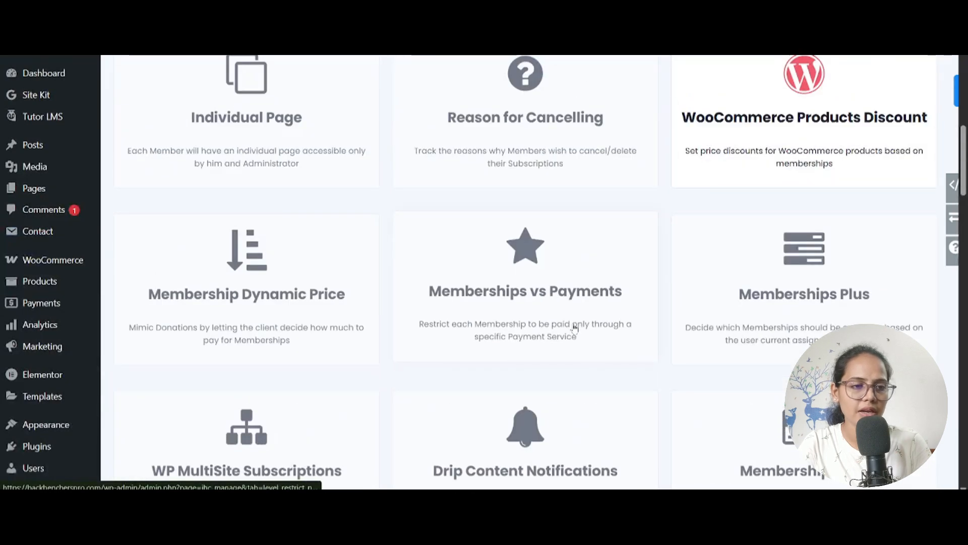
scroll(573, 327, up, 8)
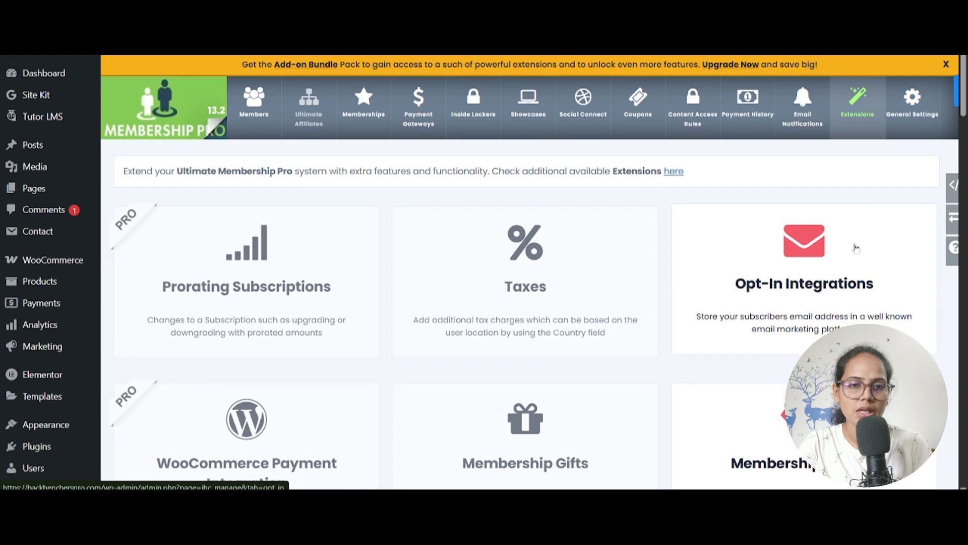
- Open the General Settings and check the pages assigned as Register Page and Subscription Plan Page in Pages Setup
click(903, 124)
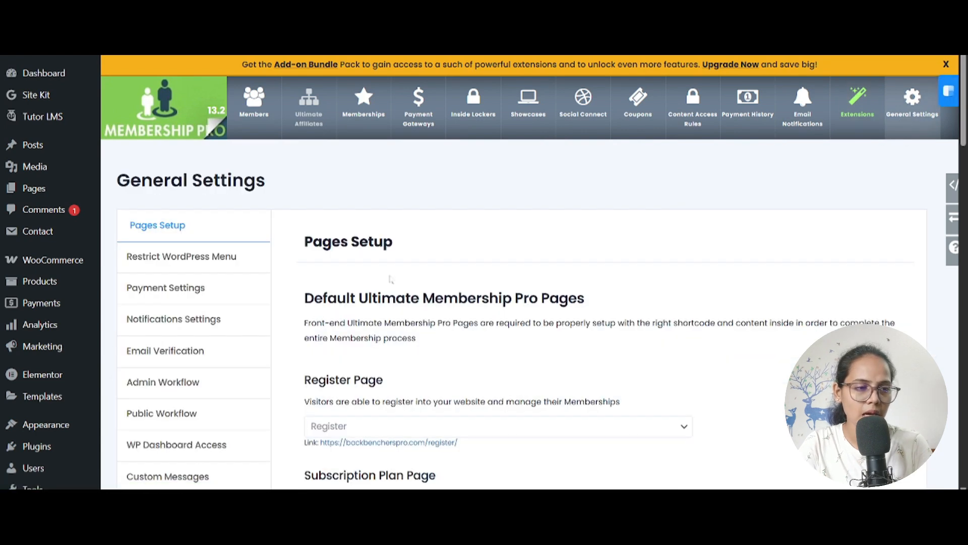
scroll(392, 277, down, 4)
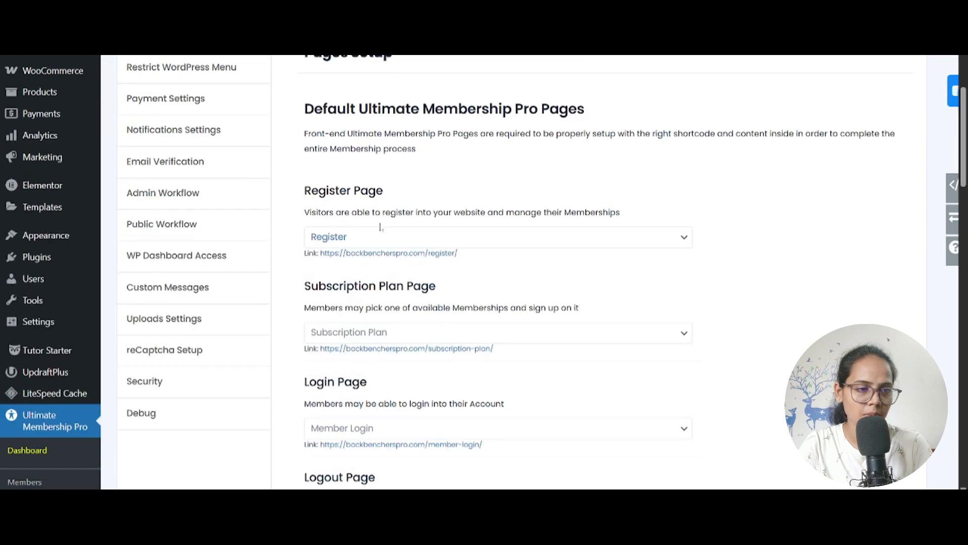
click(468, 240)
click(469, 240)
scroll(390, 256, down, 3)
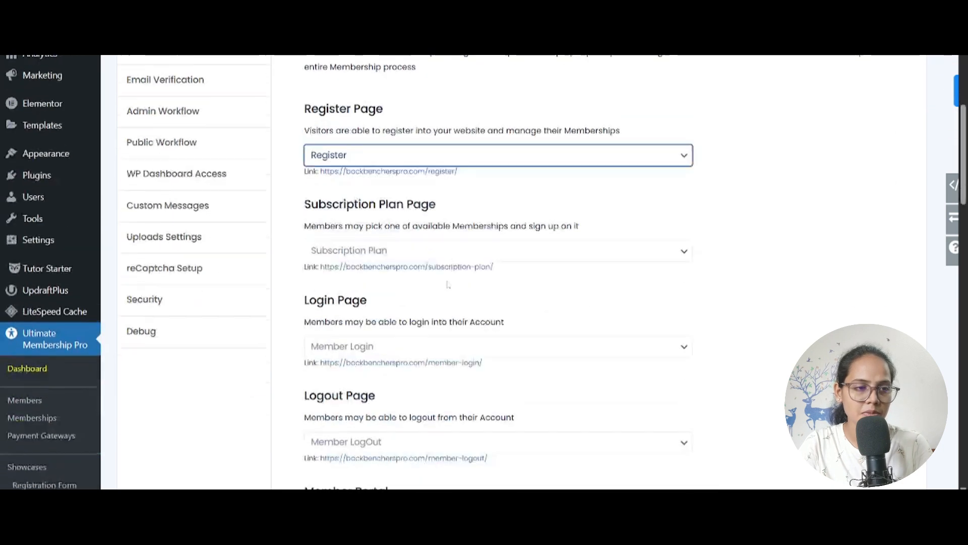
click(428, 205)
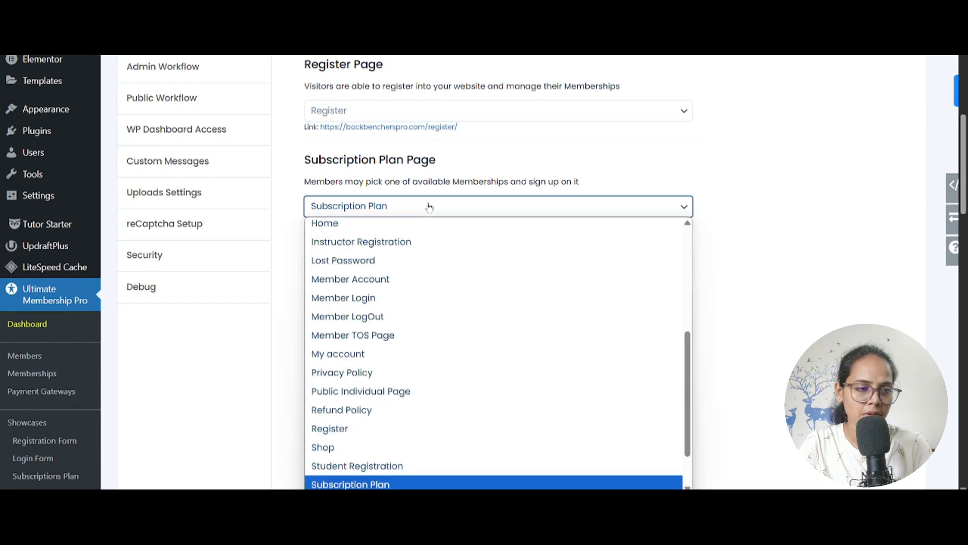
click(285, 209)
- Check the pages assigned as Login Page, Logout Page and Member Portal in Pages Setup
scroll(391, 237, down, 2)
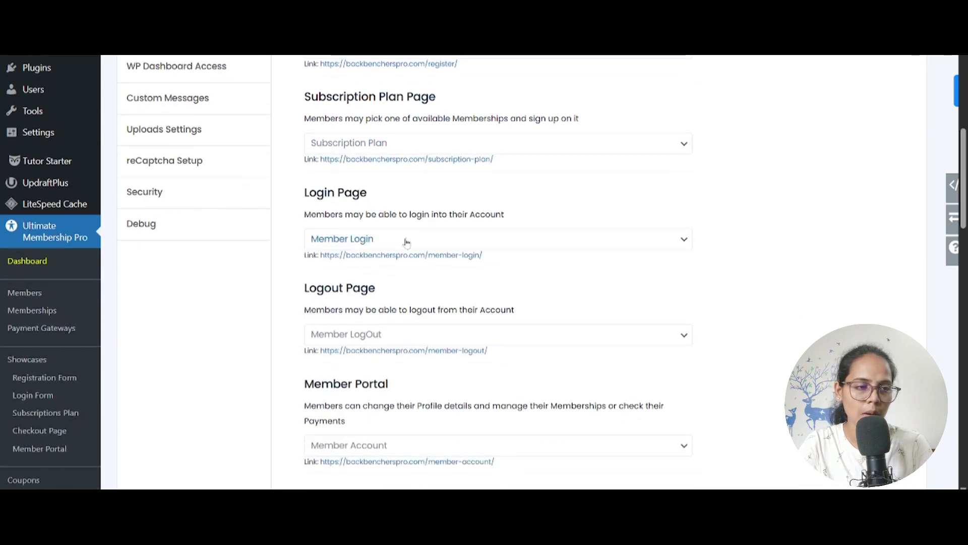
click(407, 242)
click(296, 238)
scroll(296, 244, down, 3)
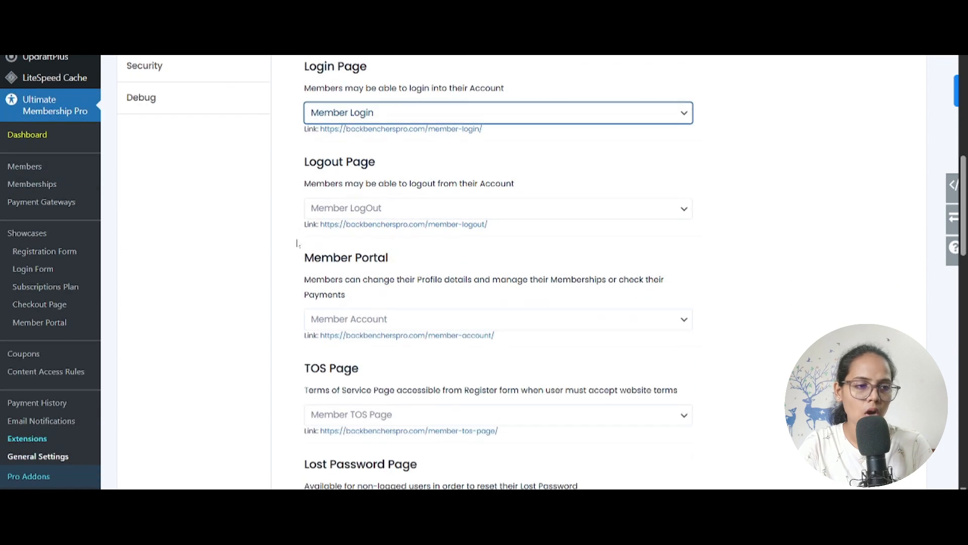
click(431, 212)
click(286, 239)
scroll(285, 239, down, 3)
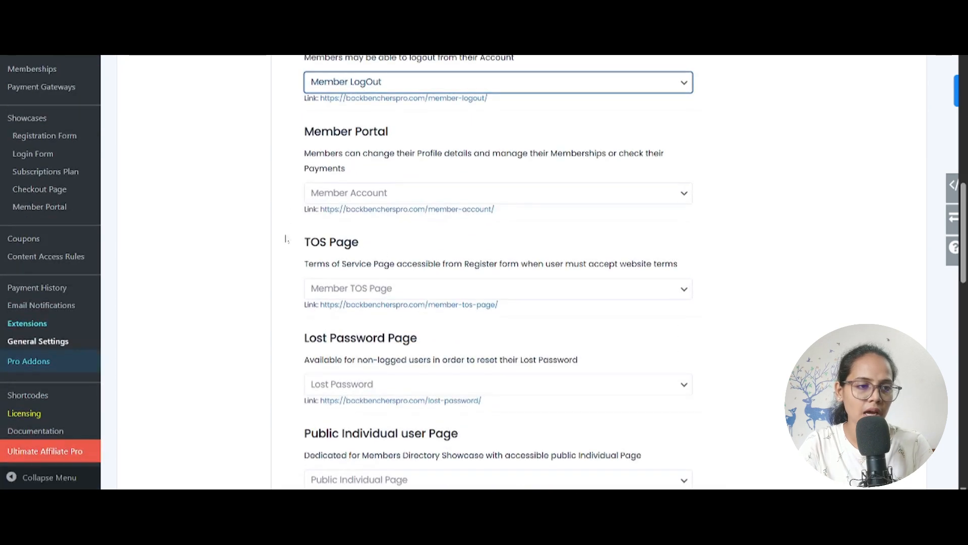
click(408, 194)
click(301, 244)
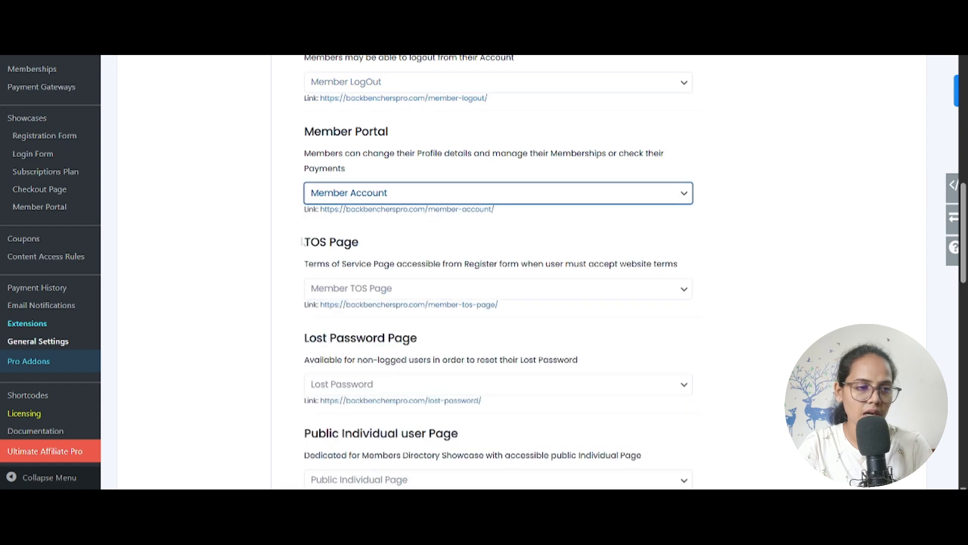
- Check the pages assigned as TOS Page and Lost Password Page in Pages Setup
scroll(301, 244, down, 3)
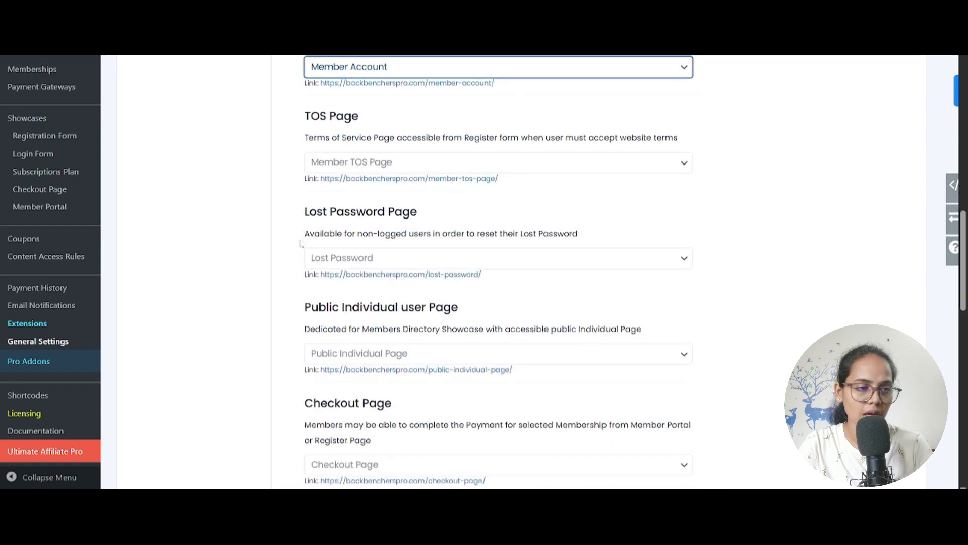
click(403, 168)
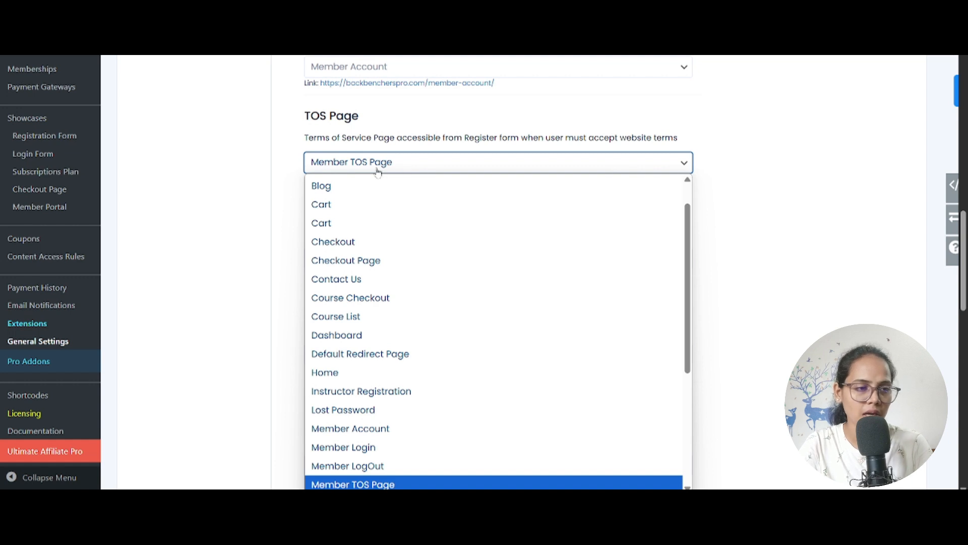
scroll(325, 182, up, 1)
click(271, 227)
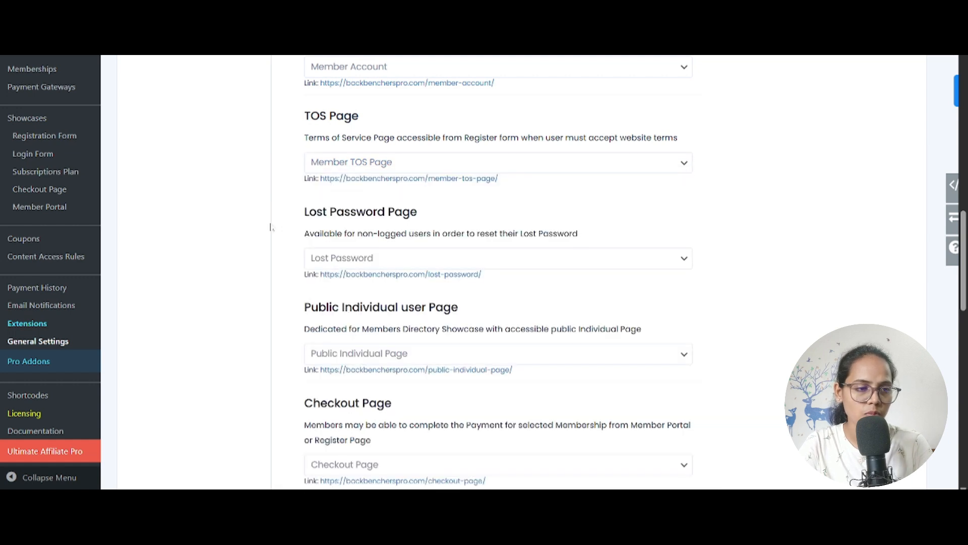
click(408, 253)
click(196, 290)
scroll(257, 290, down, 2)
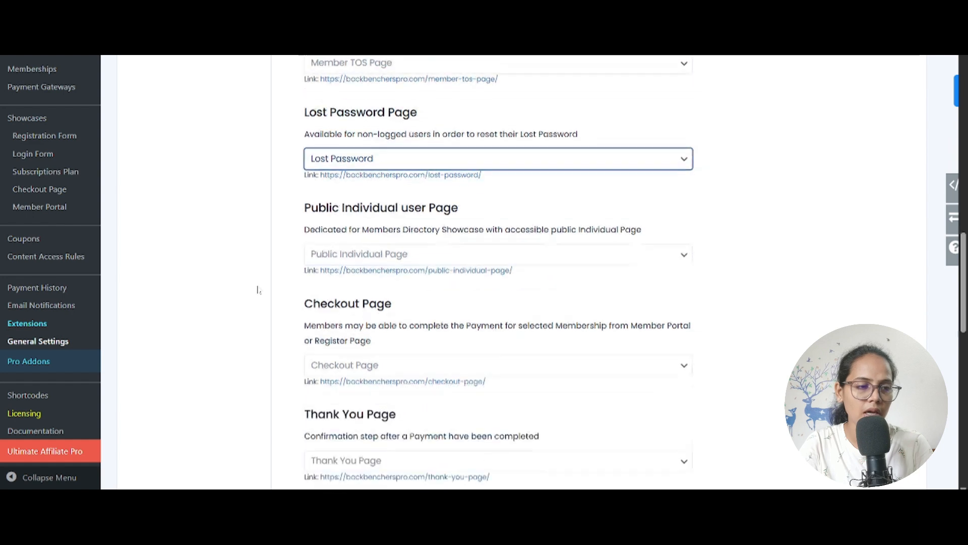
- Check the Public Individual user, Checkout and Thank You page assignments and the Redirects Setup options
scroll(258, 290, down, 1)
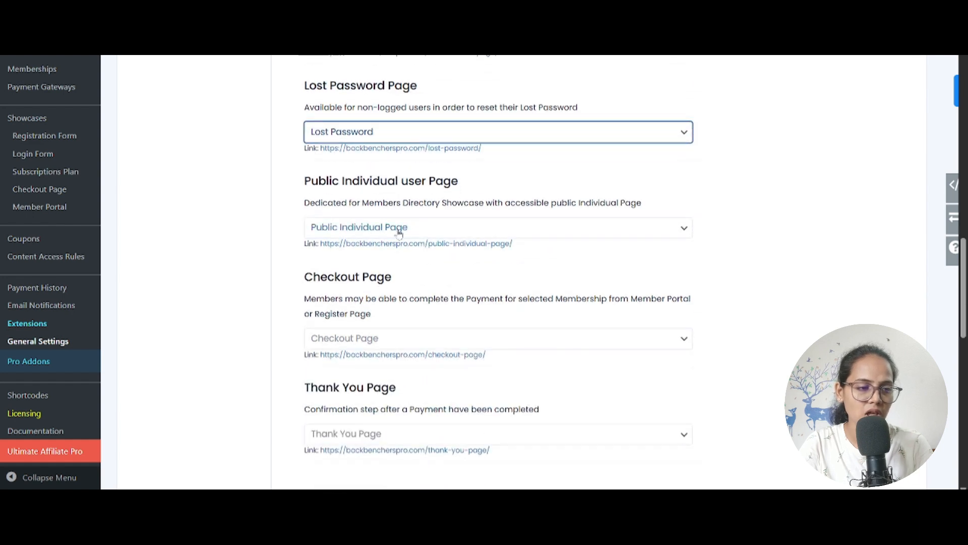
scroll(387, 310, down, 5)
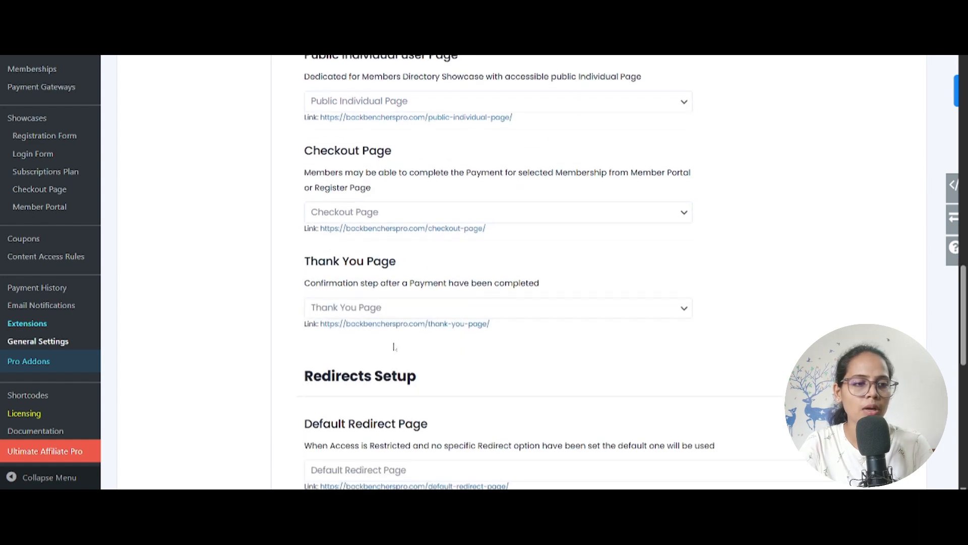
scroll(467, 335, down, 3)
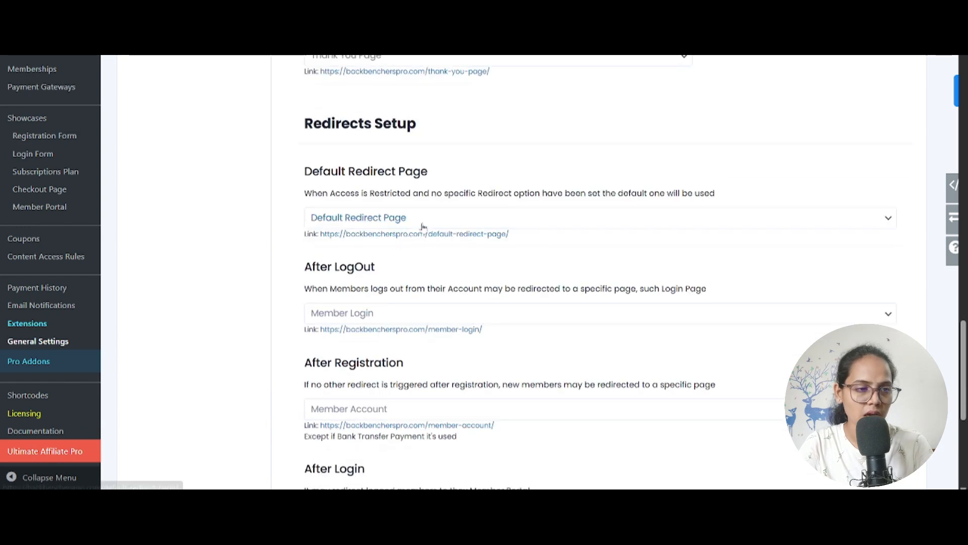
scroll(428, 328, down, 4)
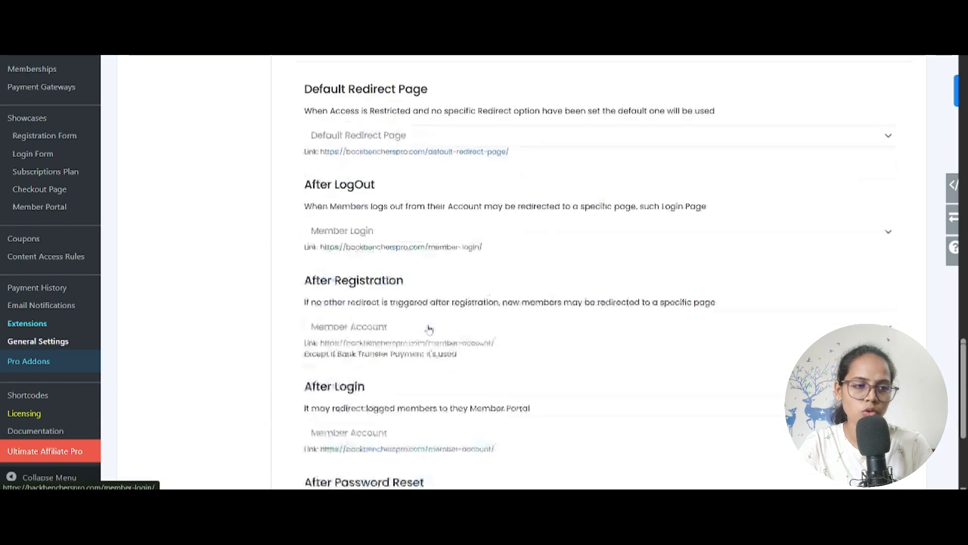
- Open the Restrict WordPress Menu settings and view the menus available under Choose Menu to Restrict
scroll(428, 327, up, 20)
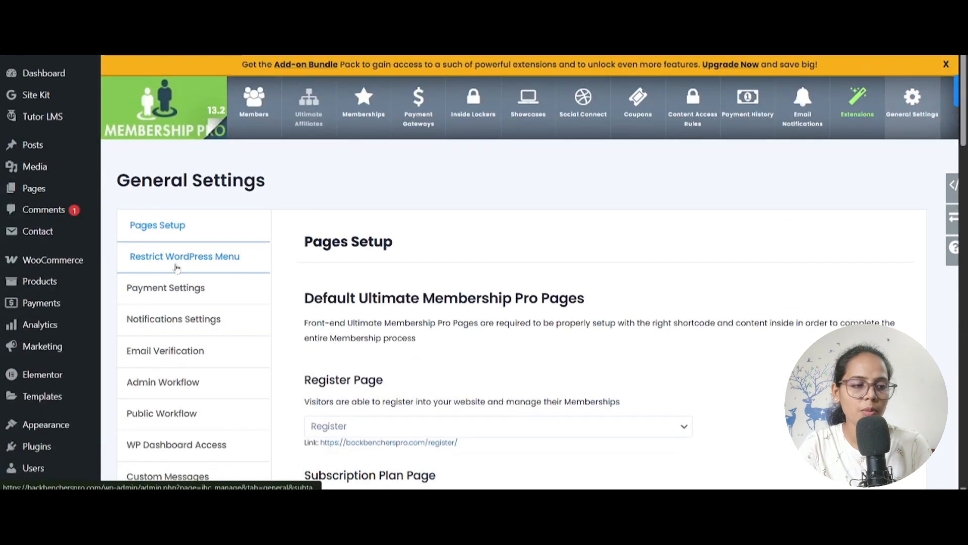
click(176, 267)
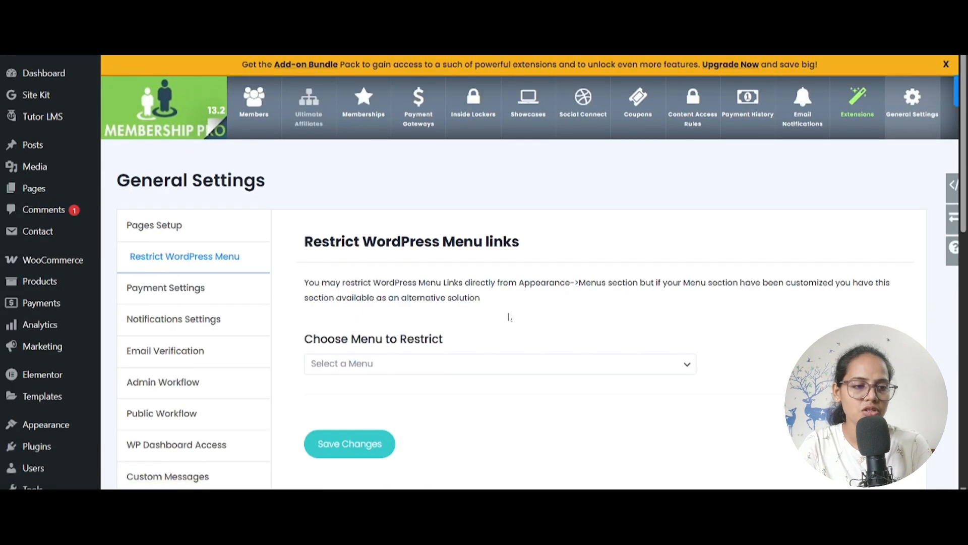
scroll(356, 310, down, 1)
click(389, 301)
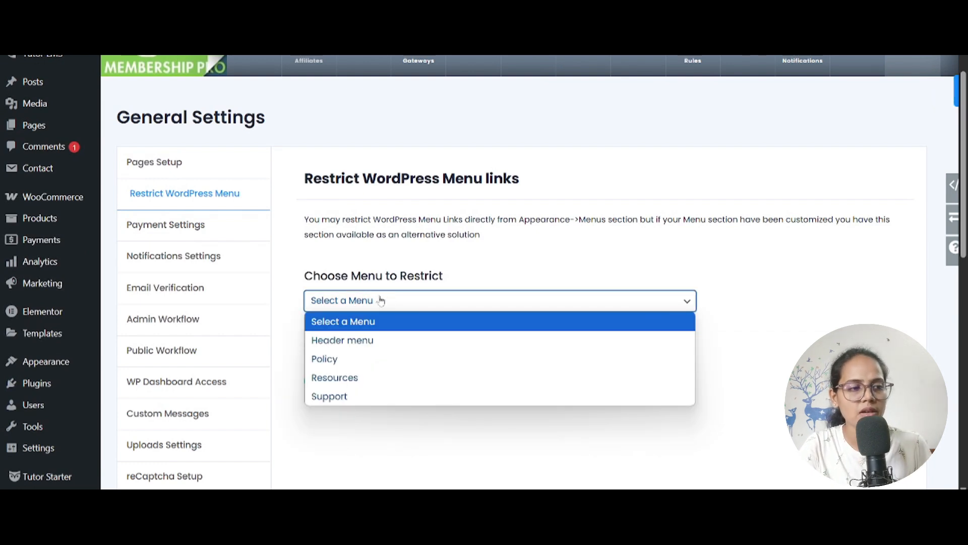
- Review the Payment Settings, covering currency, price separators, default payment gateway, merchant business address, invoice and taxes options
click(196, 225)
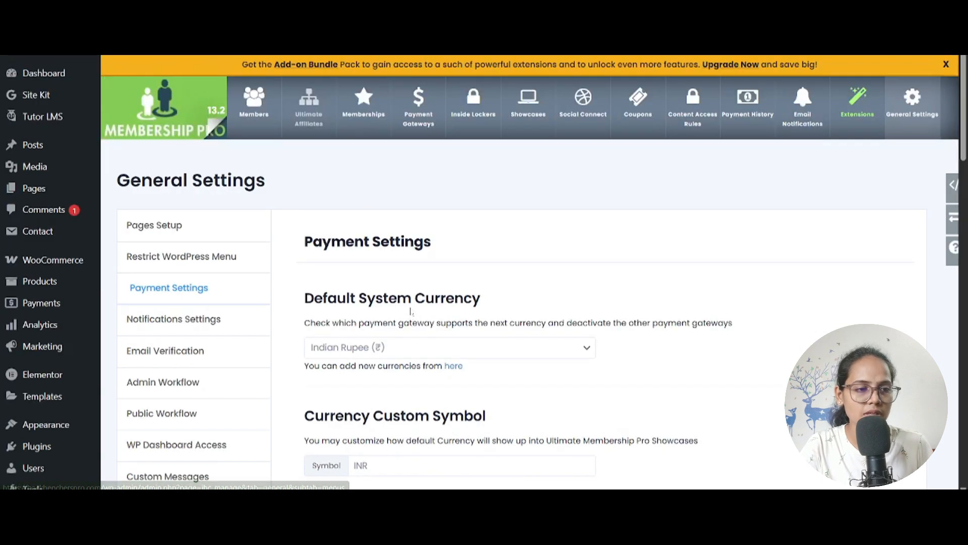
scroll(385, 306, down, 7)
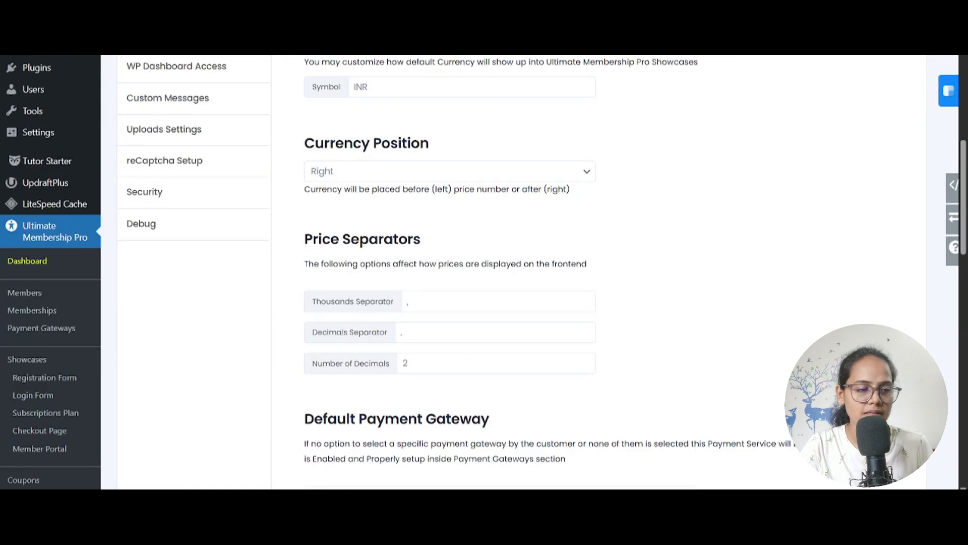
scroll(376, 230, up, 3)
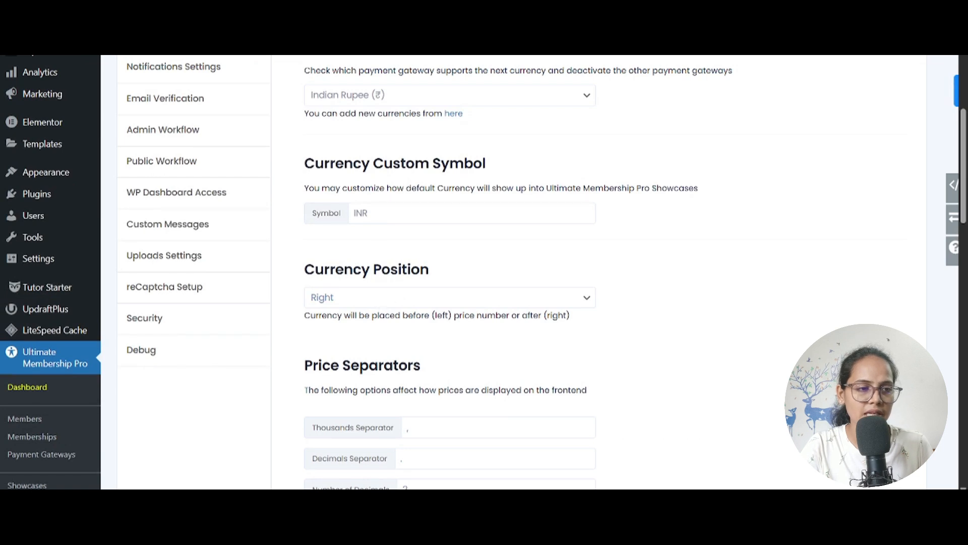
scroll(402, 230, up, 2)
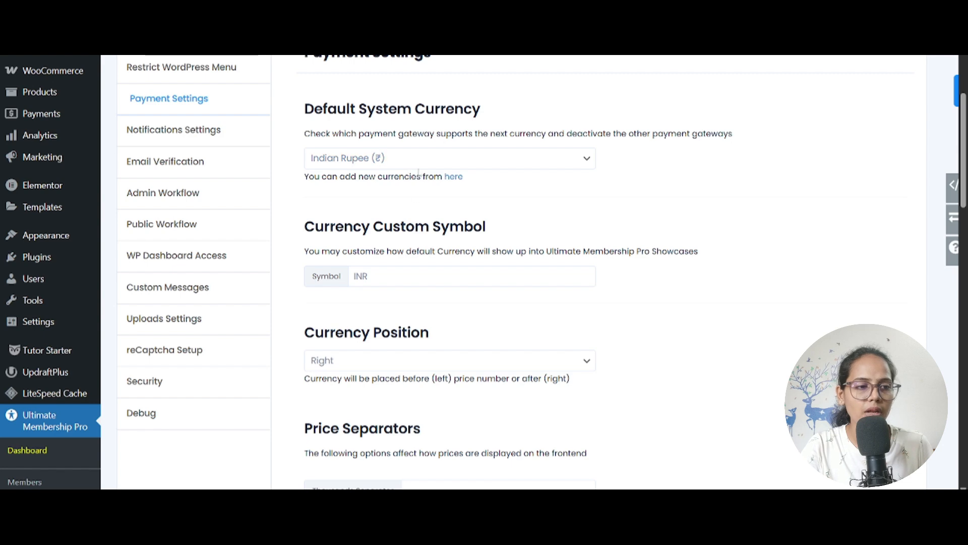
scroll(384, 167, down, 3)
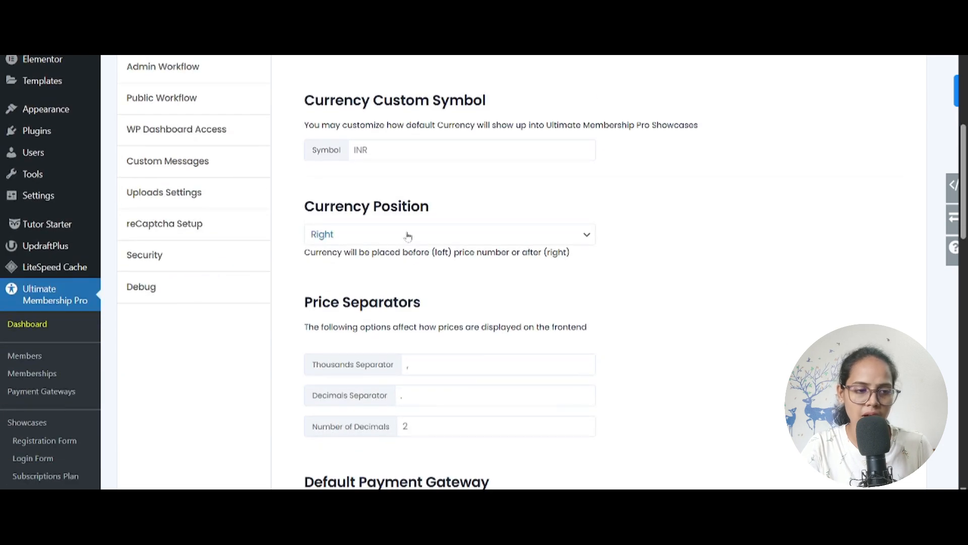
scroll(431, 326, down, 8)
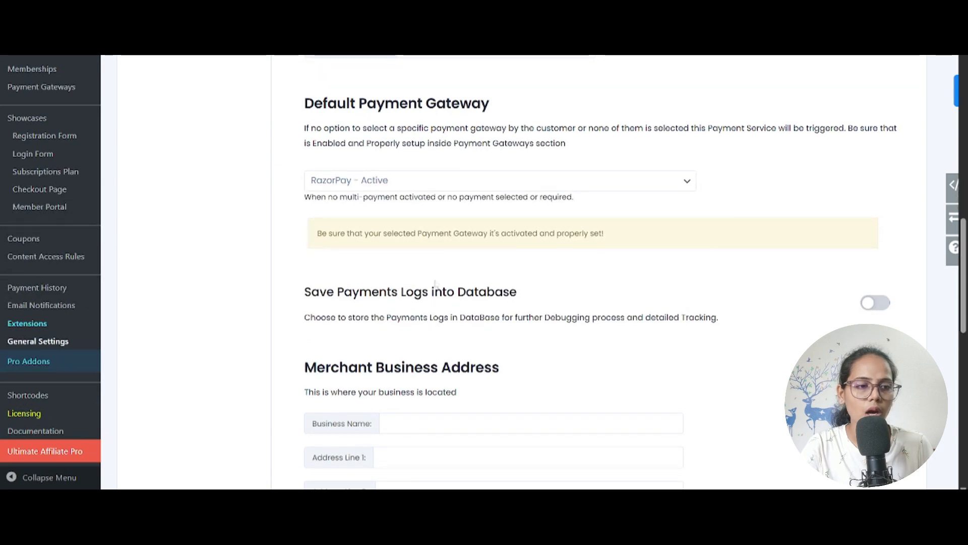
scroll(435, 283, down, 3)
scroll(413, 262, down, 10)
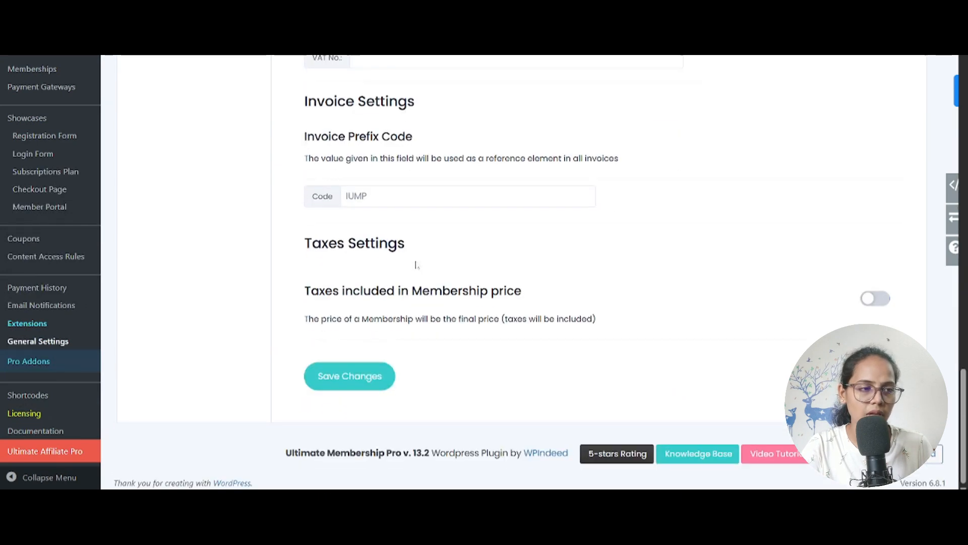
- Review the Notifications Settings, including the sender details and the automatic notification intervals
scroll(417, 266, up, 20)
scroll(416, 266, up, 2)
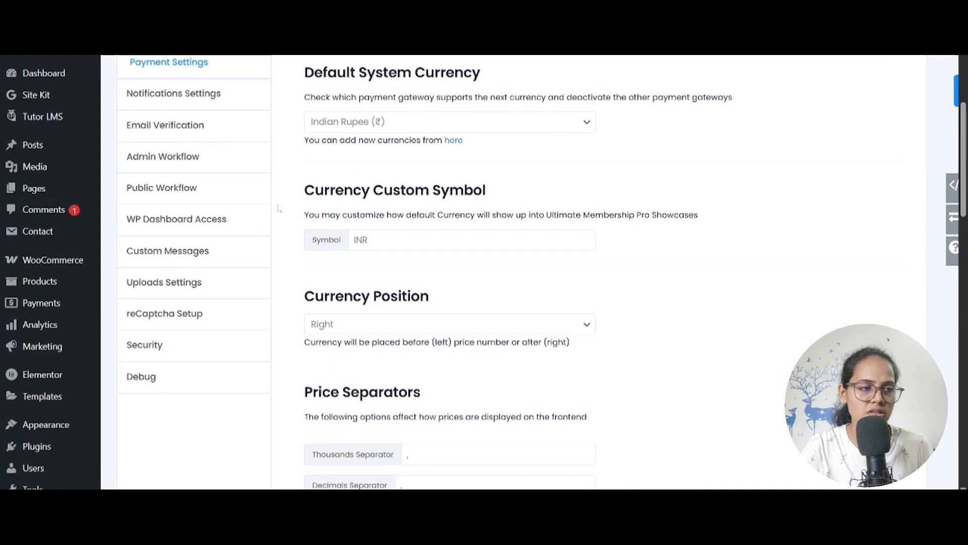
click(193, 94)
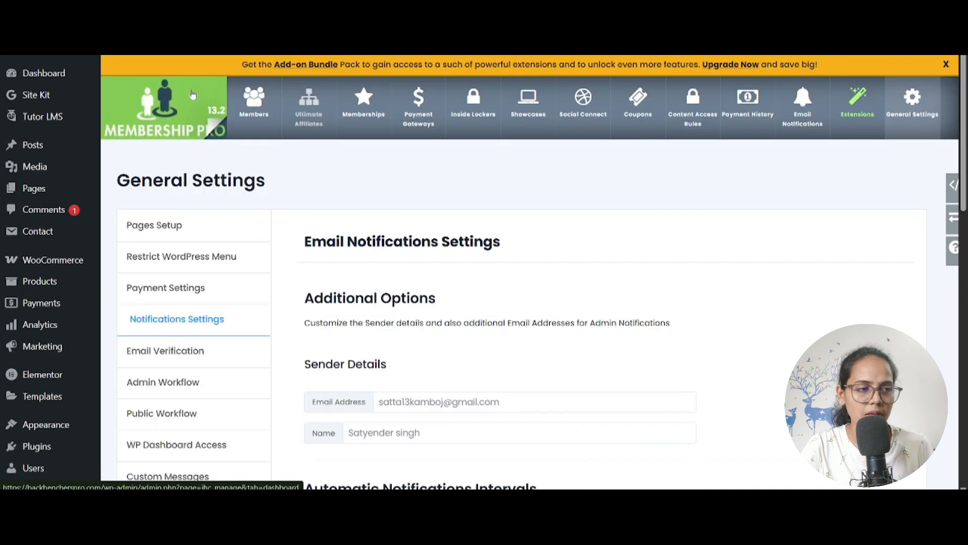
scroll(438, 318, down, 4)
scroll(588, 275, down, 7)
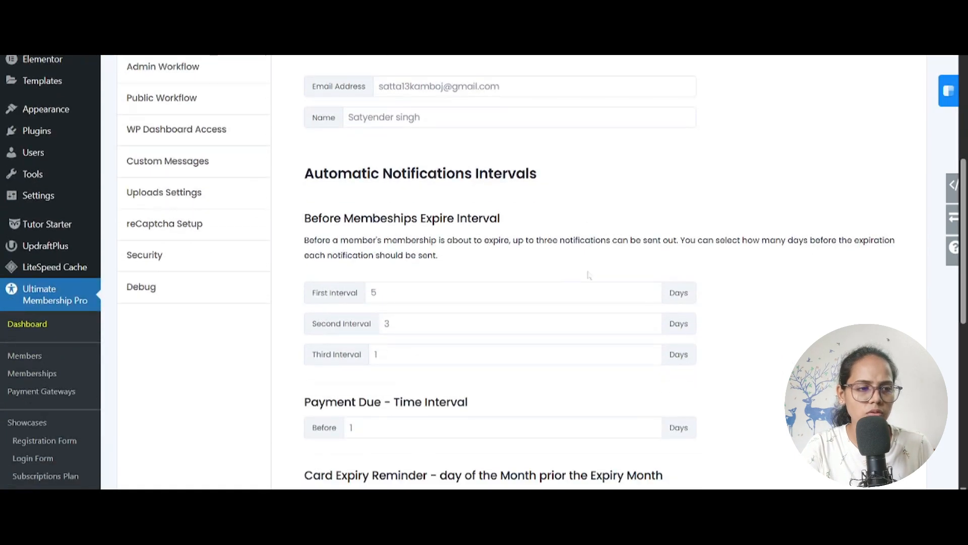
scroll(588, 274, up, 6)
scroll(588, 275, up, 3)
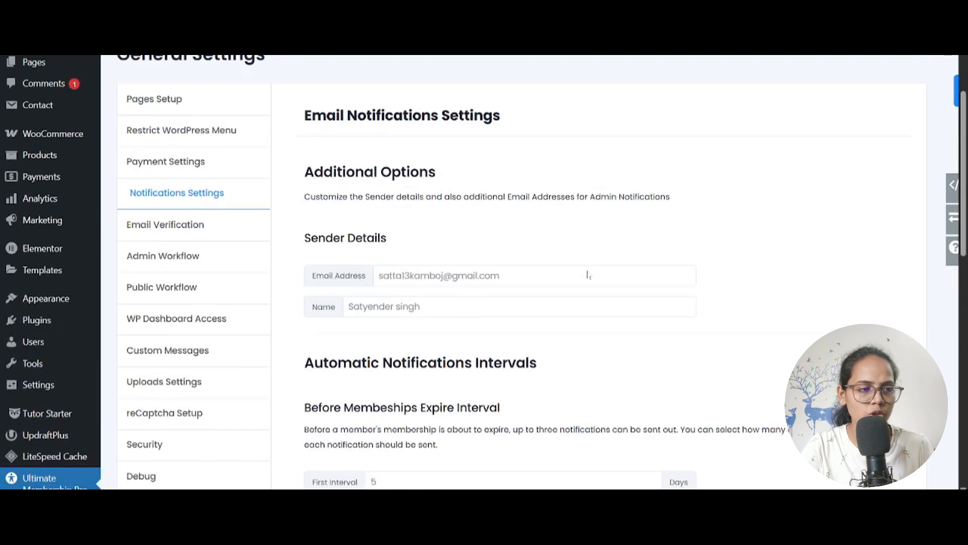
- Review the Email Verification settings, including the link life time choices, success and error redirects, and deletion of unverified accounts
click(177, 225)
scroll(176, 225, down, 3)
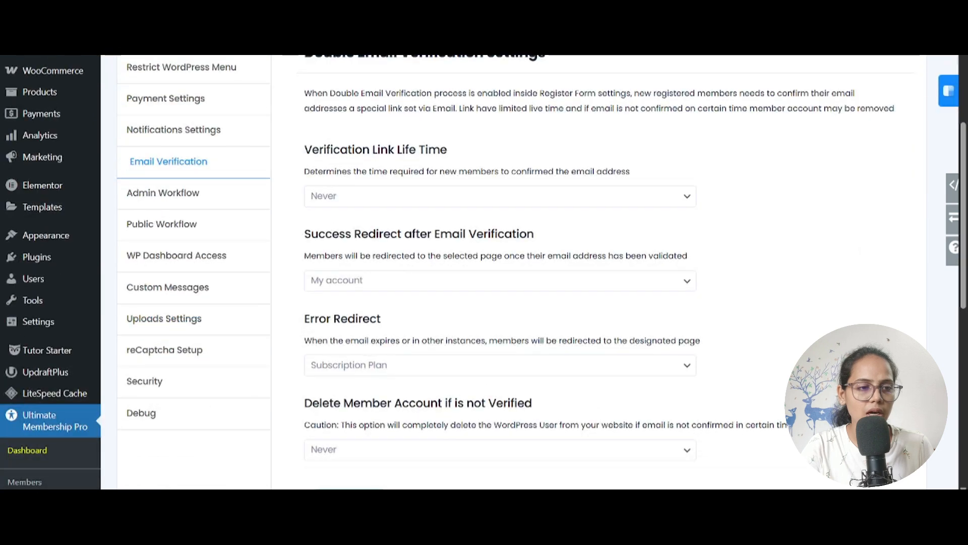
click(423, 196)
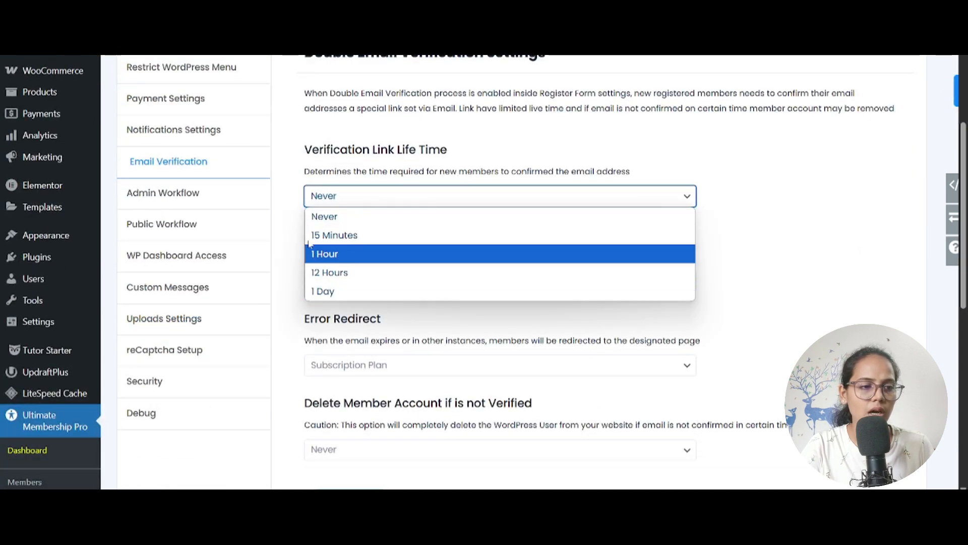
click(292, 218)
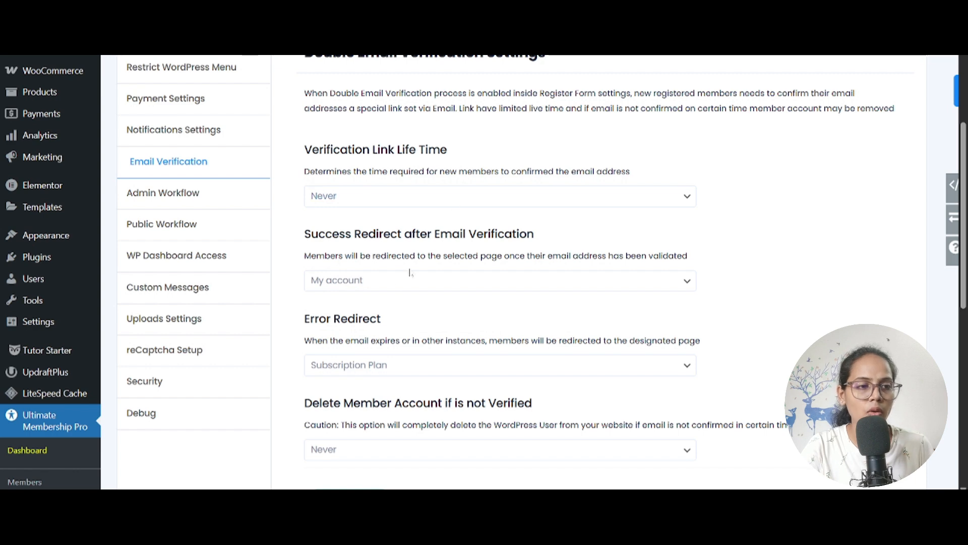
scroll(382, 264, down, 2)
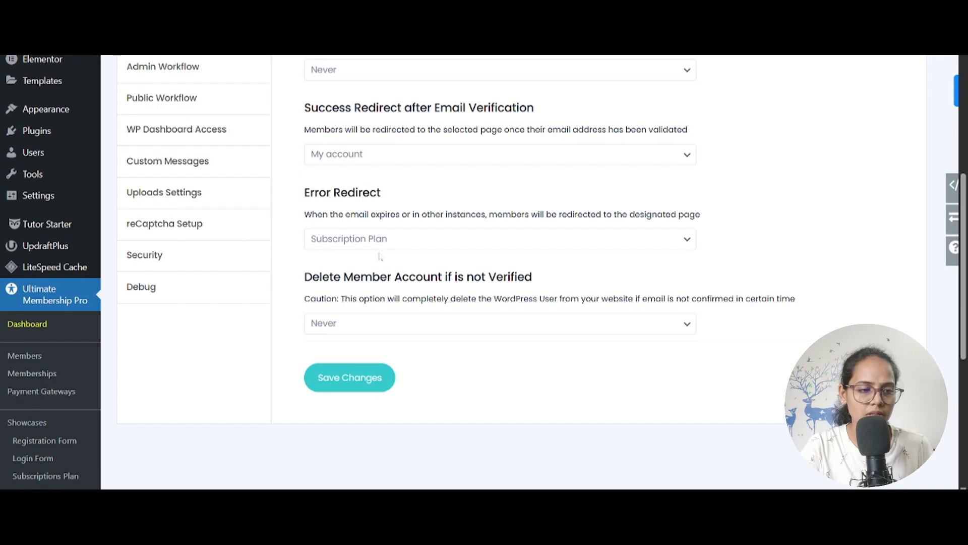
scroll(382, 265, up, 2)
scroll(369, 272, up, 1)
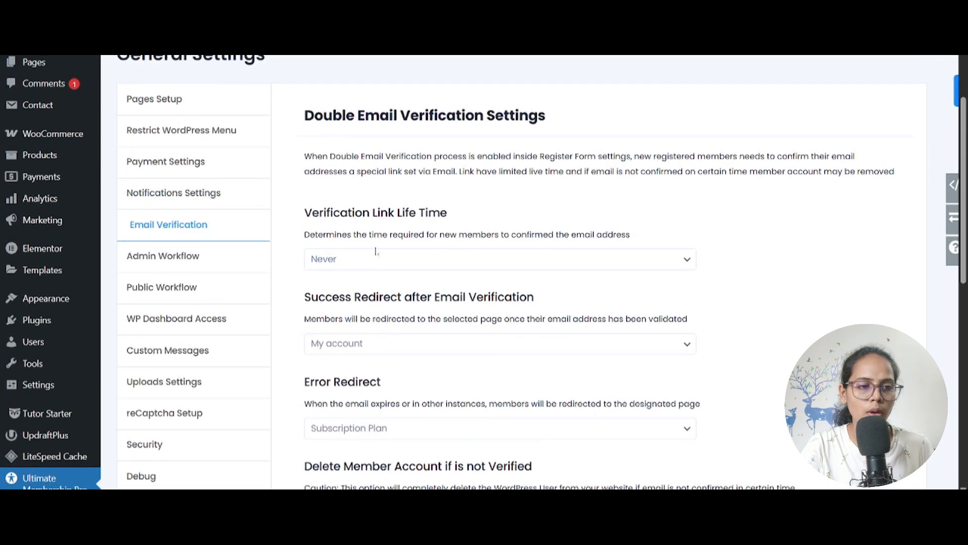
- Try 15 Minutes as the Verification Link Life Time and set it back to Never
click(570, 263)
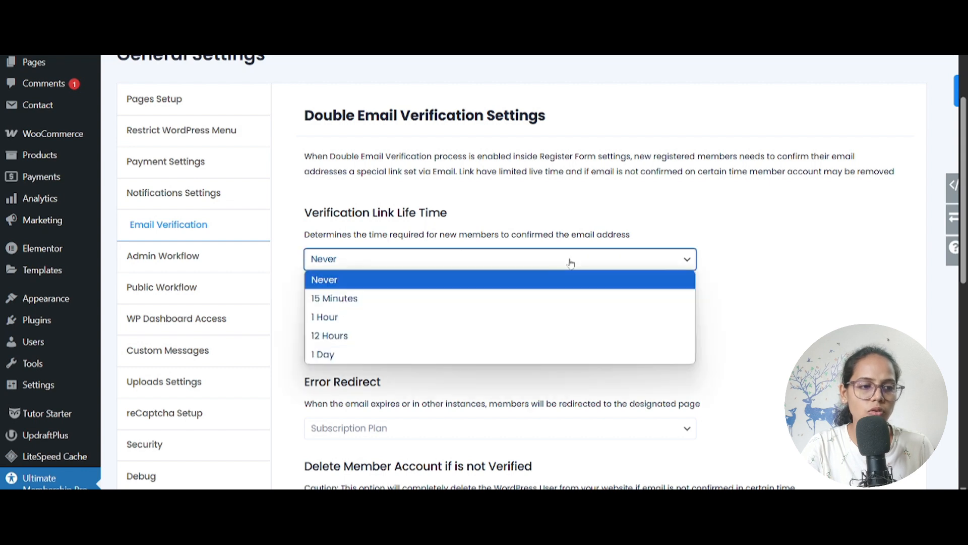
click(414, 301)
click(395, 266)
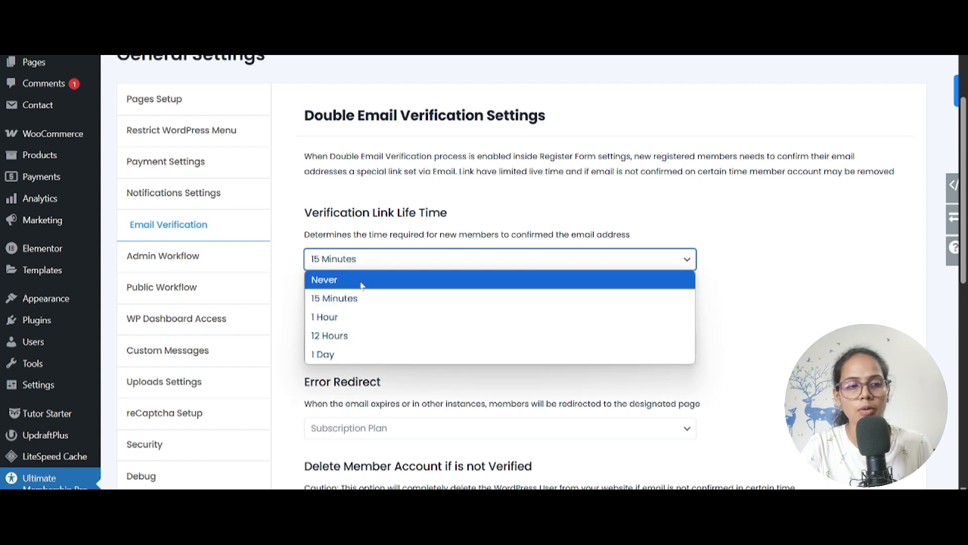
key(Escape)
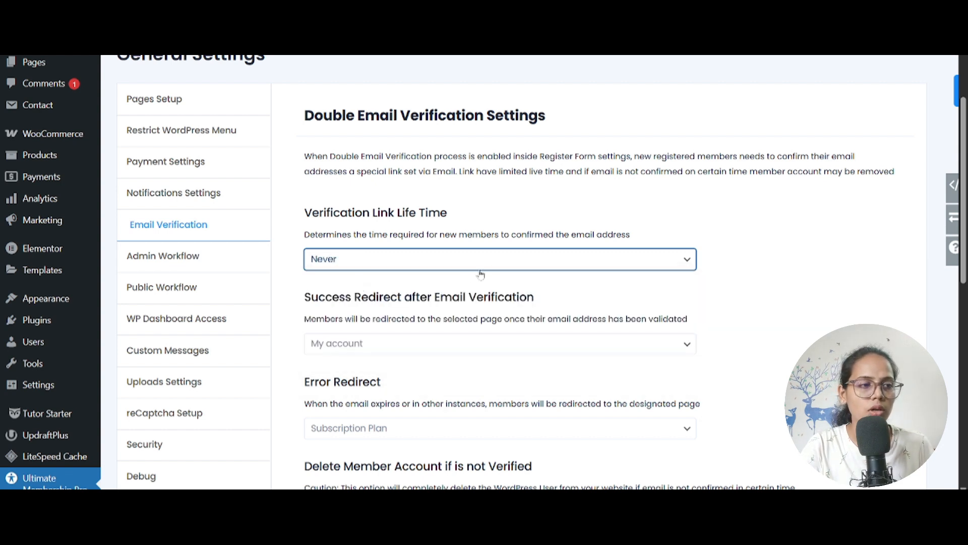
- Review the Admin Workflow settings for admin bar notifications, uninstall data and the custom WordPress login page
scroll(498, 265, down, 3)
click(171, 140)
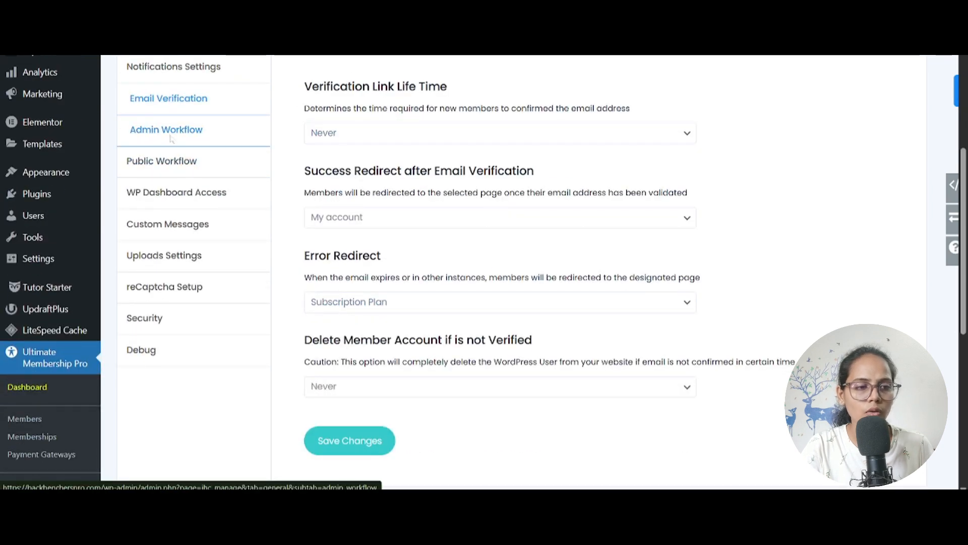
scroll(726, 297, down, 5)
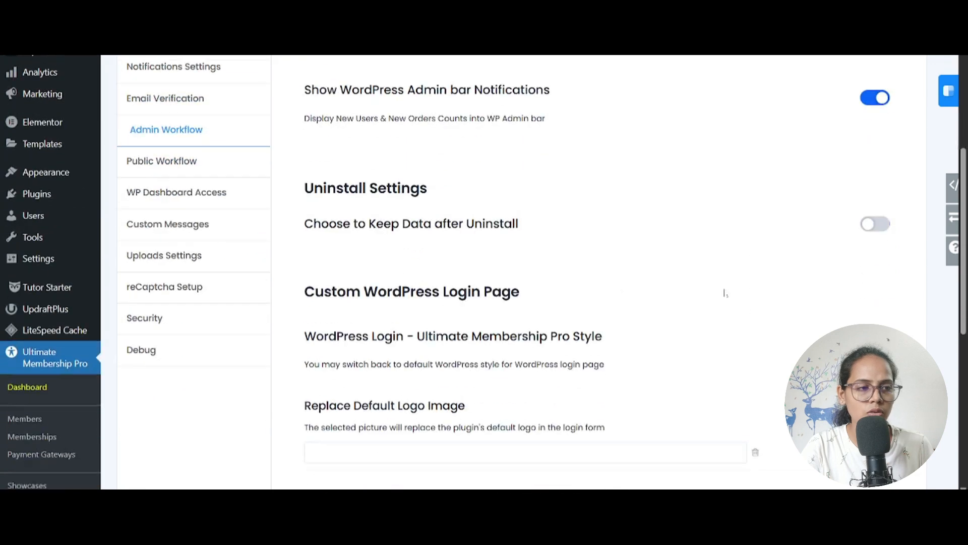
scroll(725, 293, down, 5)
scroll(233, 277, up, 6)
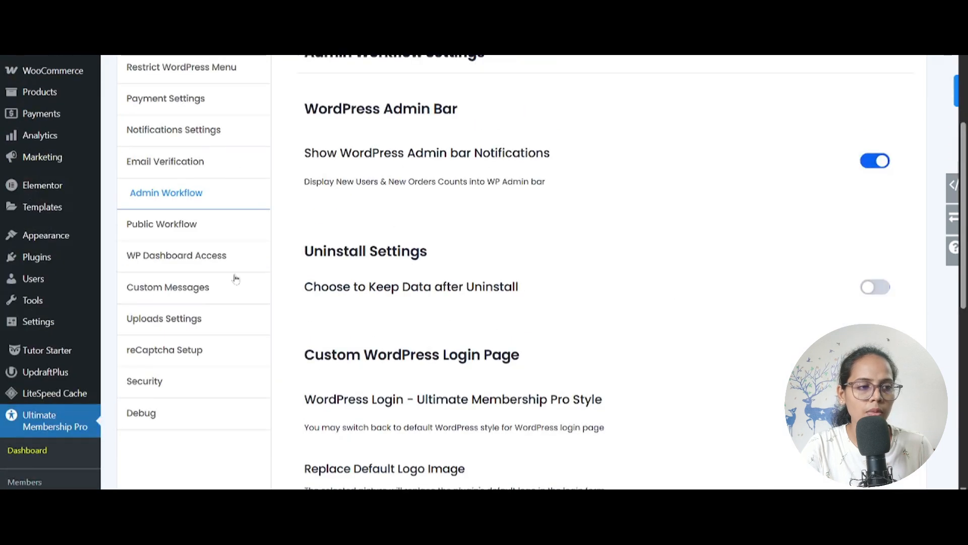
- Review the Public Workflow settings and the WordPress roles listed under WP Dashboard Access
click(179, 233)
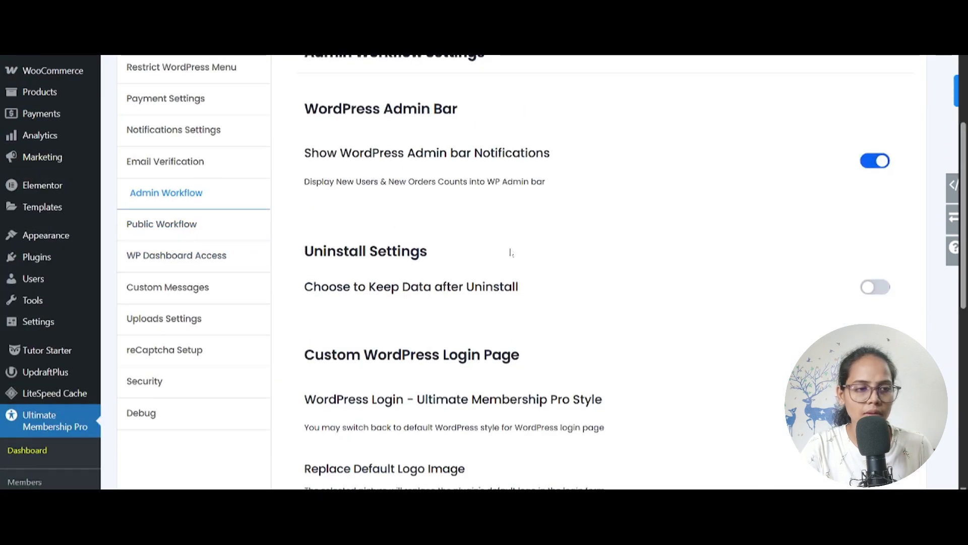
scroll(504, 263, down, 3)
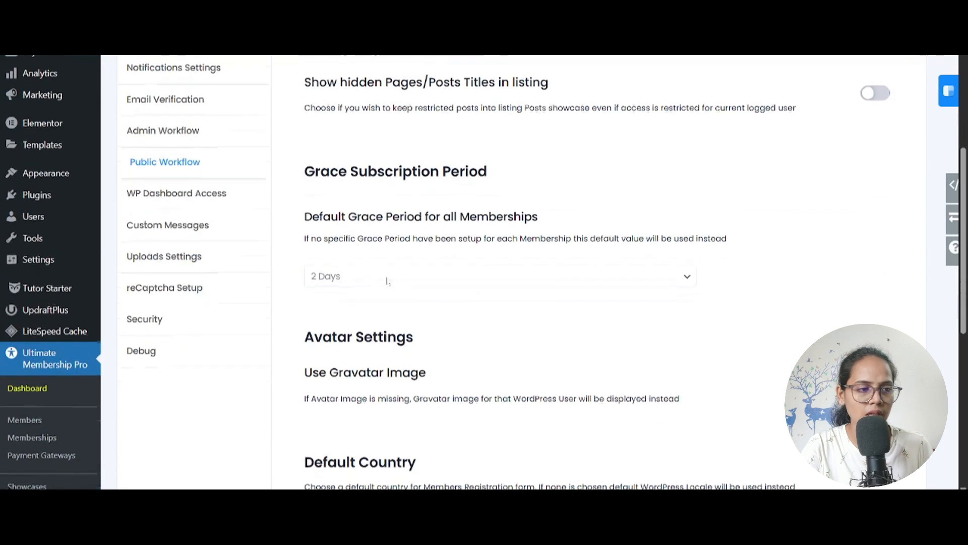
click(179, 192)
scroll(449, 252, down, 4)
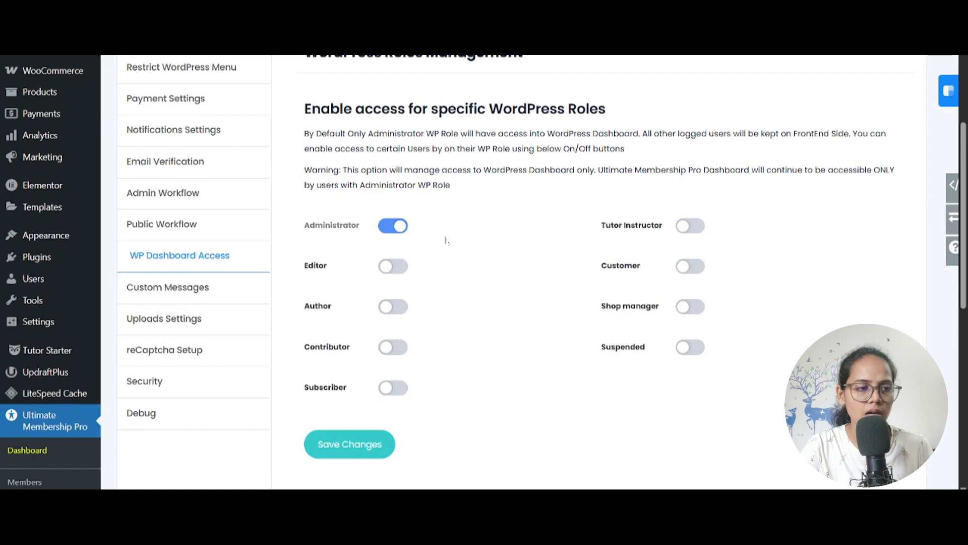
- Check the Custom Messages text and the accepted file extensions and size limits in Uploads Settings
click(161, 289)
scroll(161, 289, down, 2)
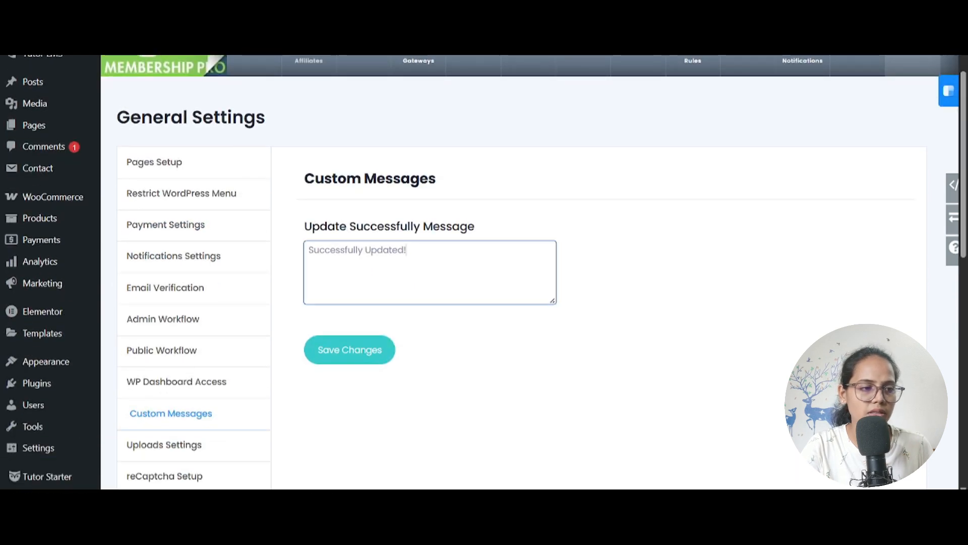
key(ctrl+a)
scroll(250, 287, down, 4)
click(172, 324)
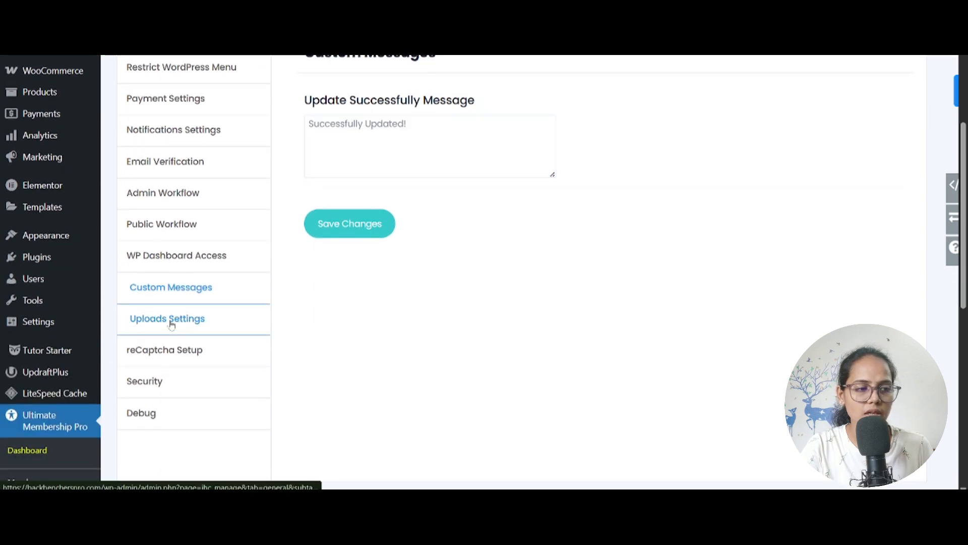
scroll(486, 320, down, 6)
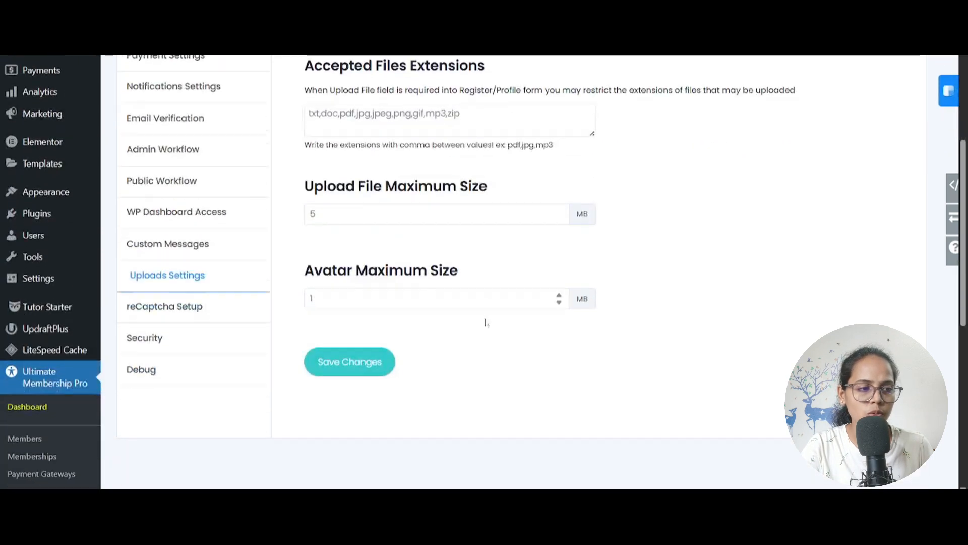
- Review the reCaptcha Setup settings, highlighting the how-to-setup instructions for obtaining the reCAPTCHA v2 site and secret keys
click(184, 225)
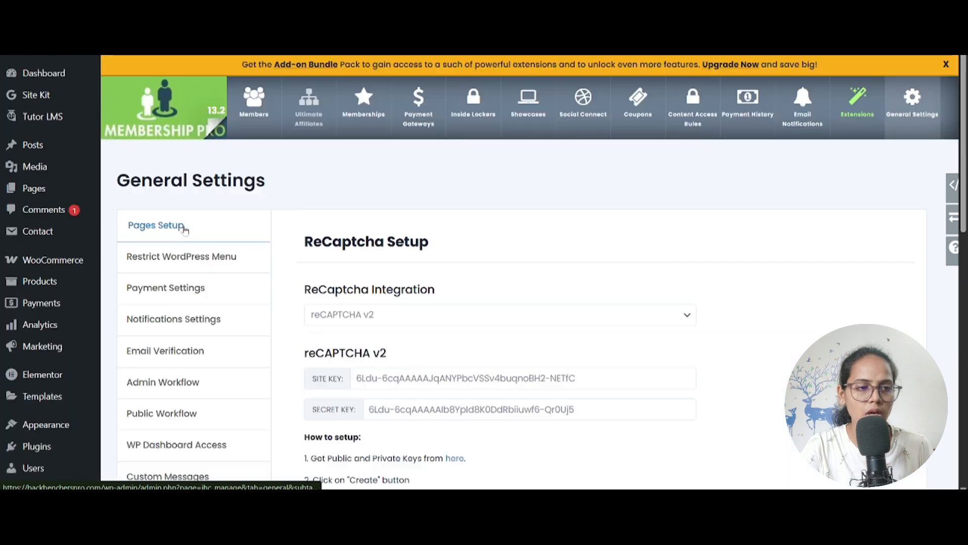
scroll(484, 272, down, 4)
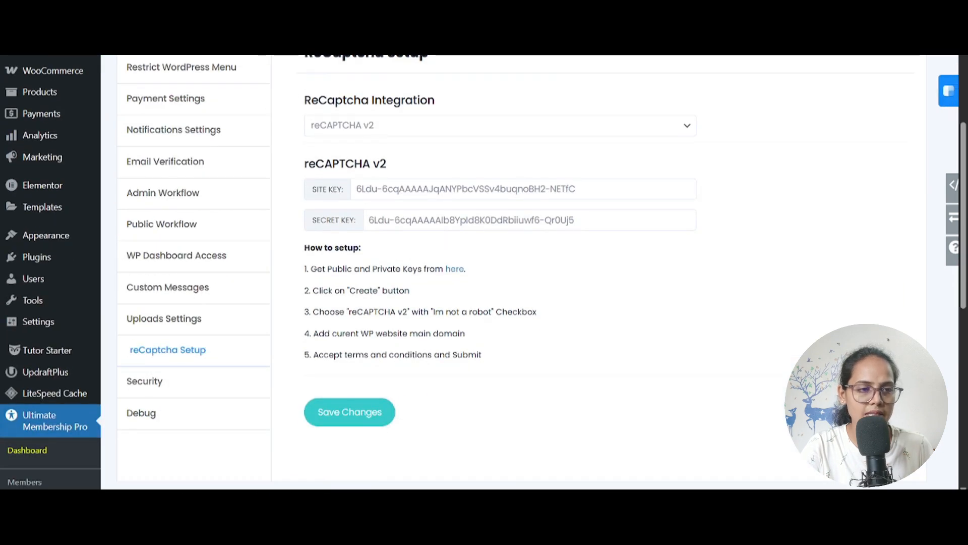
drag(310, 269, 483, 355)
scroll(555, 358, up, 2)
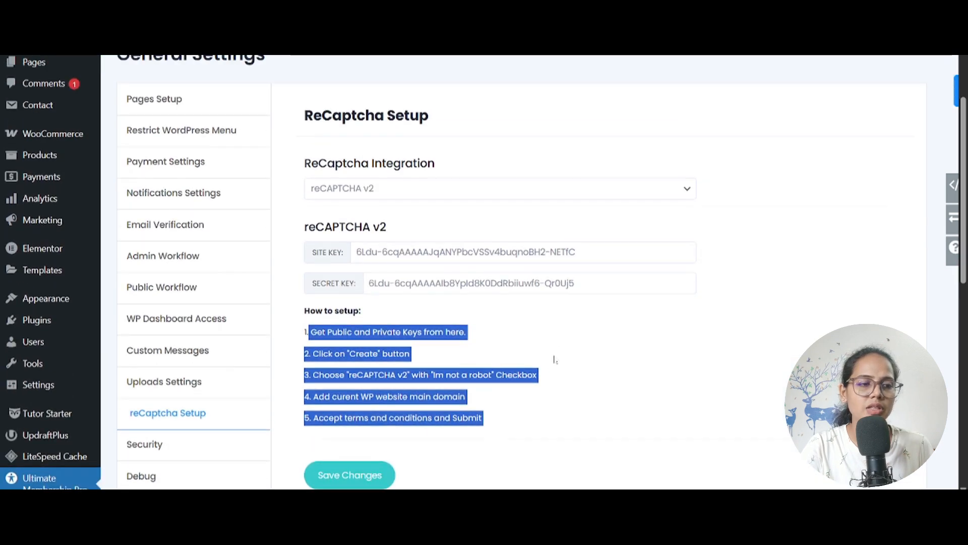
scroll(607, 228, down, 3)
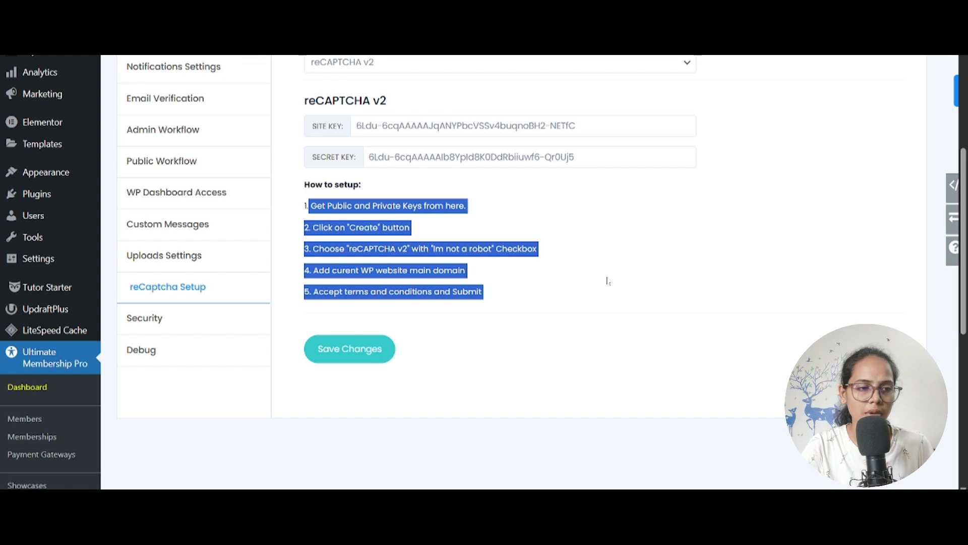
scroll(607, 280, up, 3)
scroll(440, 287, down, 2)
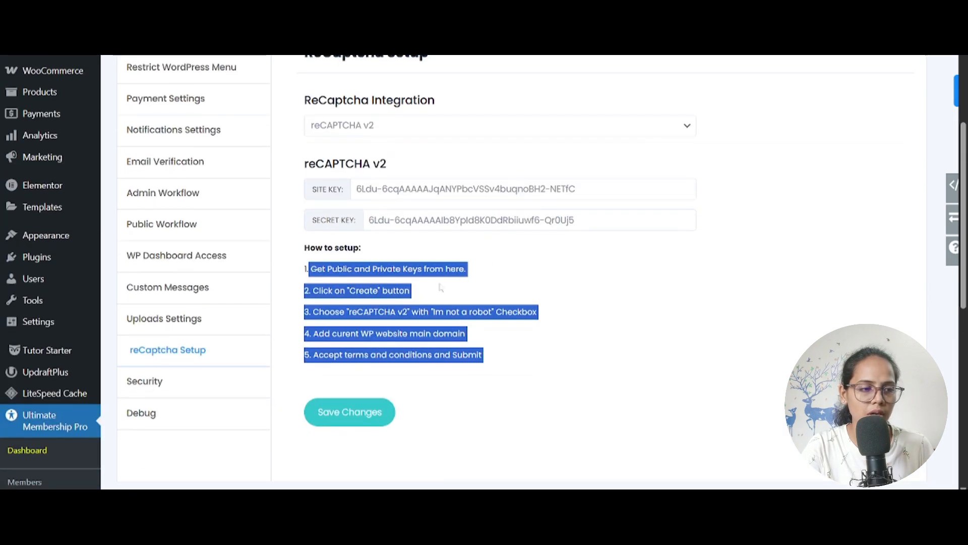
- Review the Security settings for search engine access and blocked usernames, and the Debug options for unfiltered content output and tracking
click(148, 380)
scroll(243, 216, down, 9)
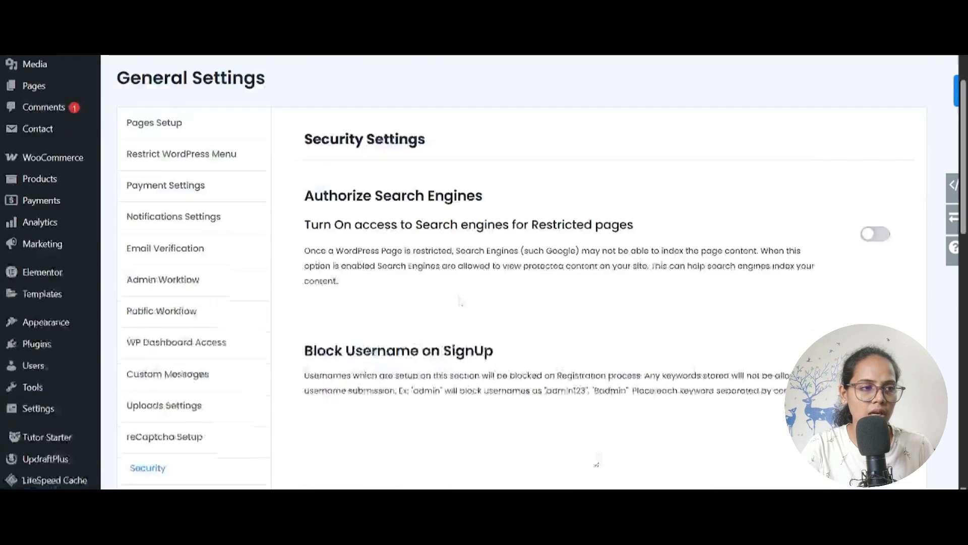
click(141, 98)
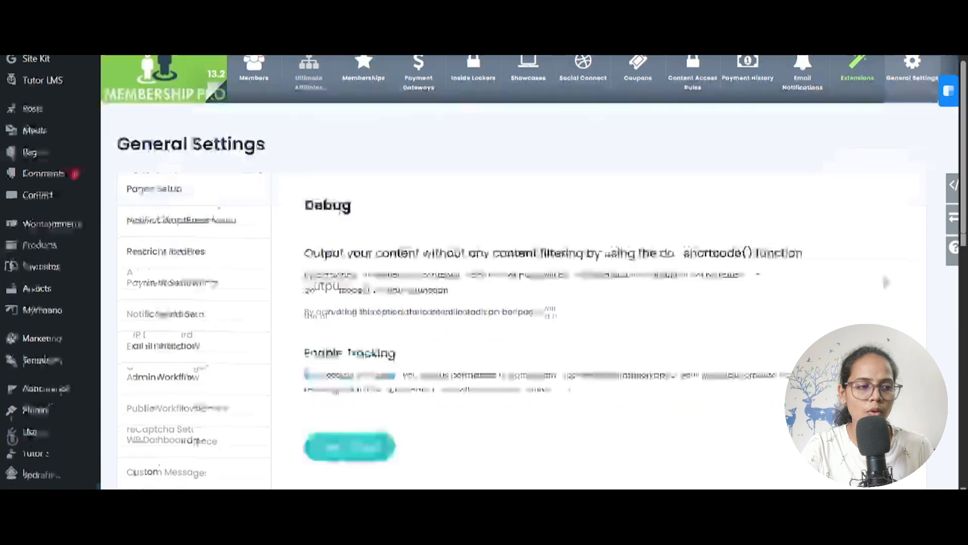
scroll(173, 199, down, 4)
click(226, 330)
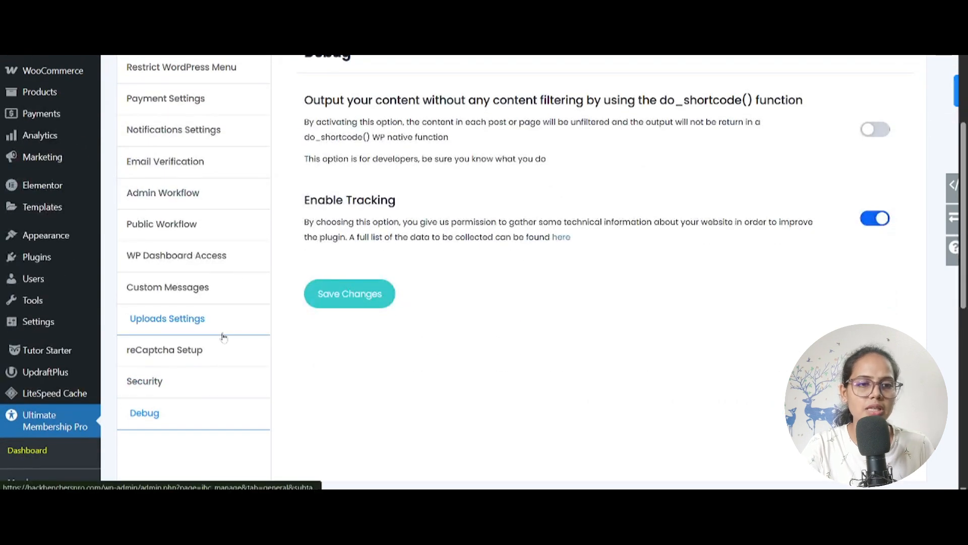